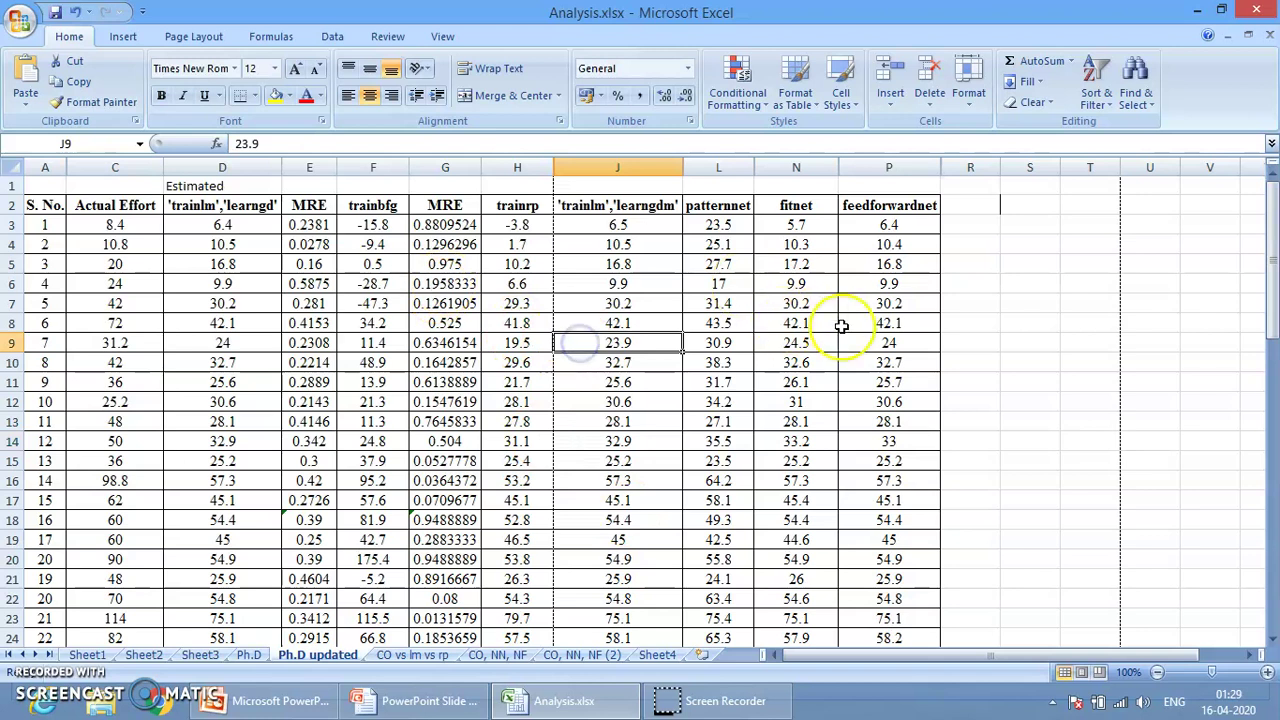
# - Look over the cost-driver data on Sheet4 and return to the Ph.D updated sheet
pyautogui.click(995, 323)
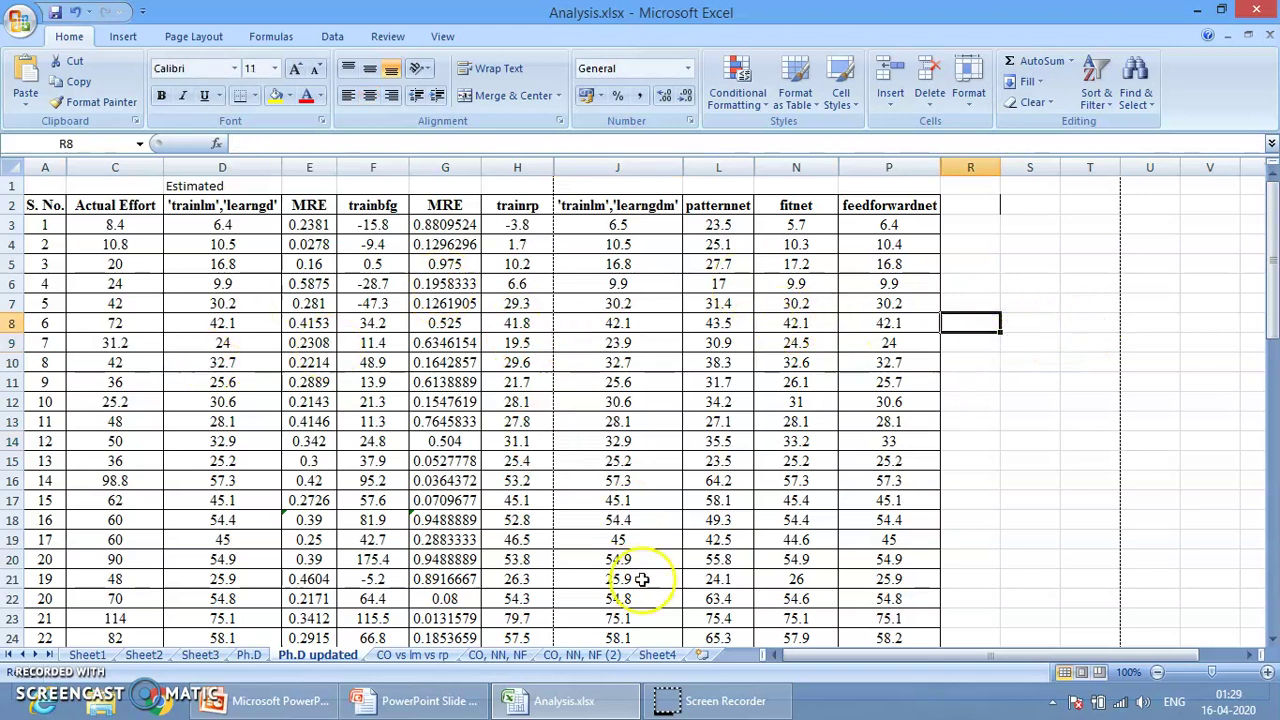
pyautogui.click(658, 654)
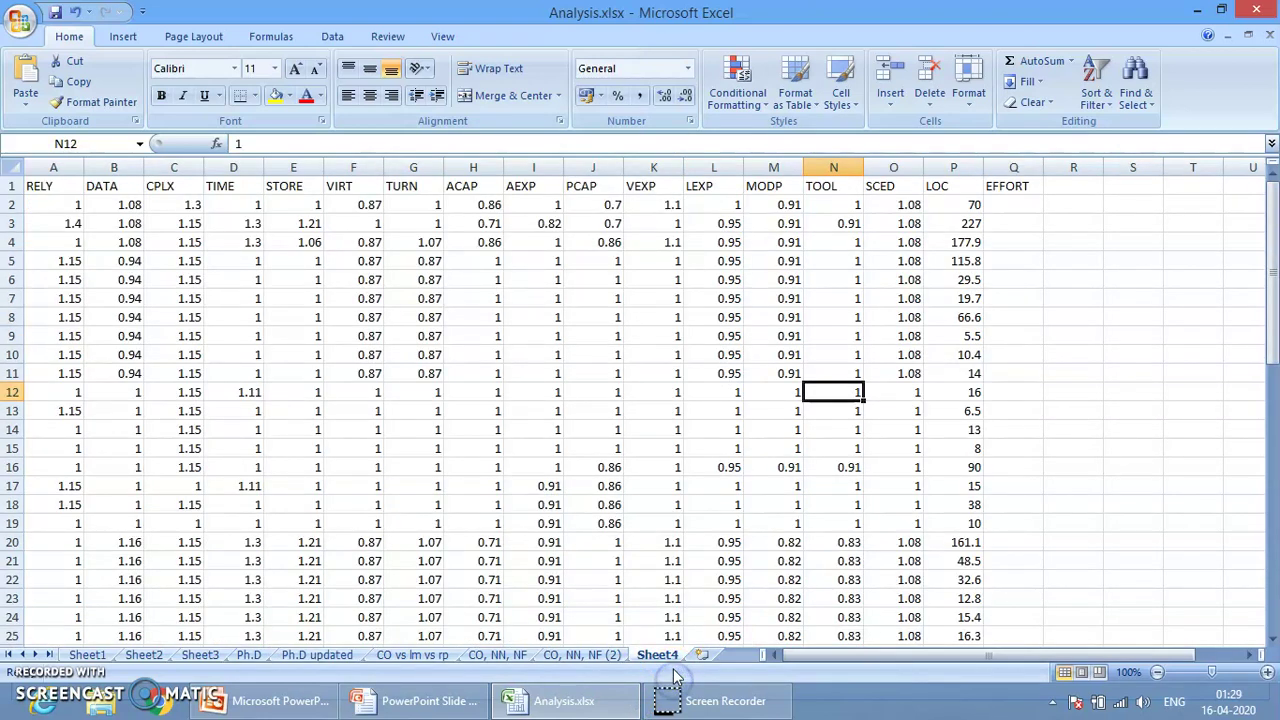
pyautogui.moveTo(1220, 705)
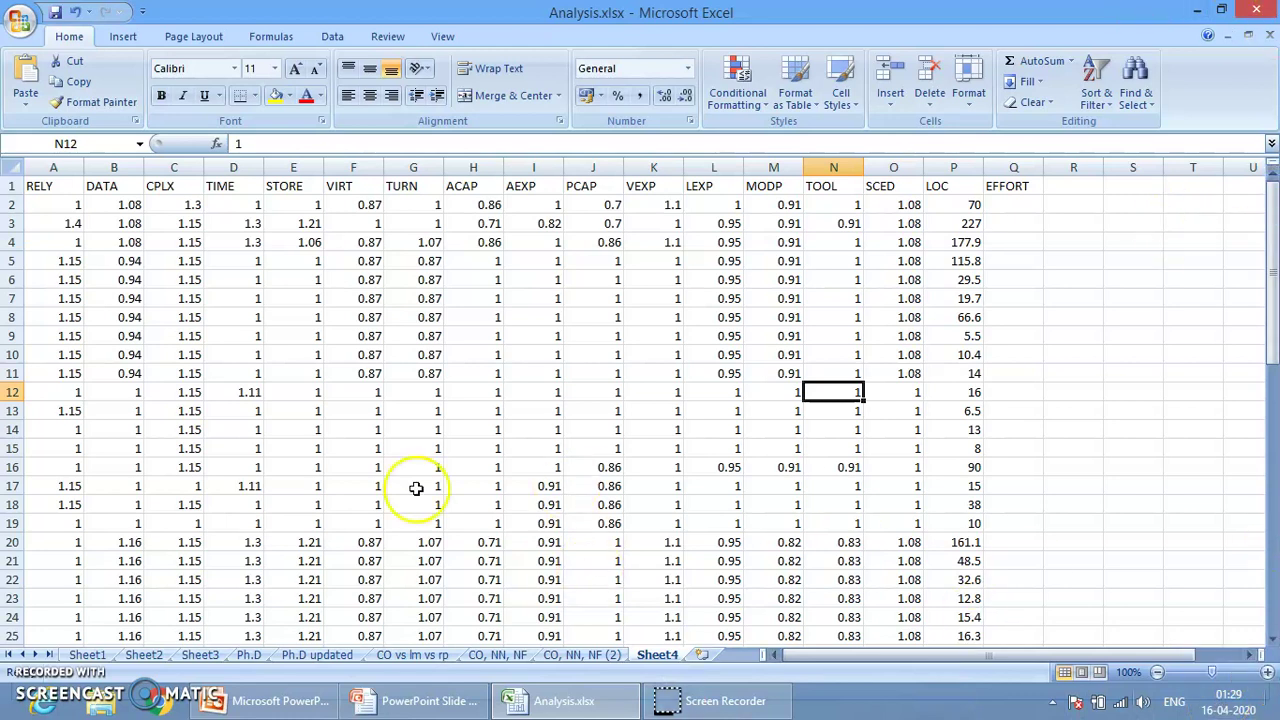
pyautogui.click(641, 413)
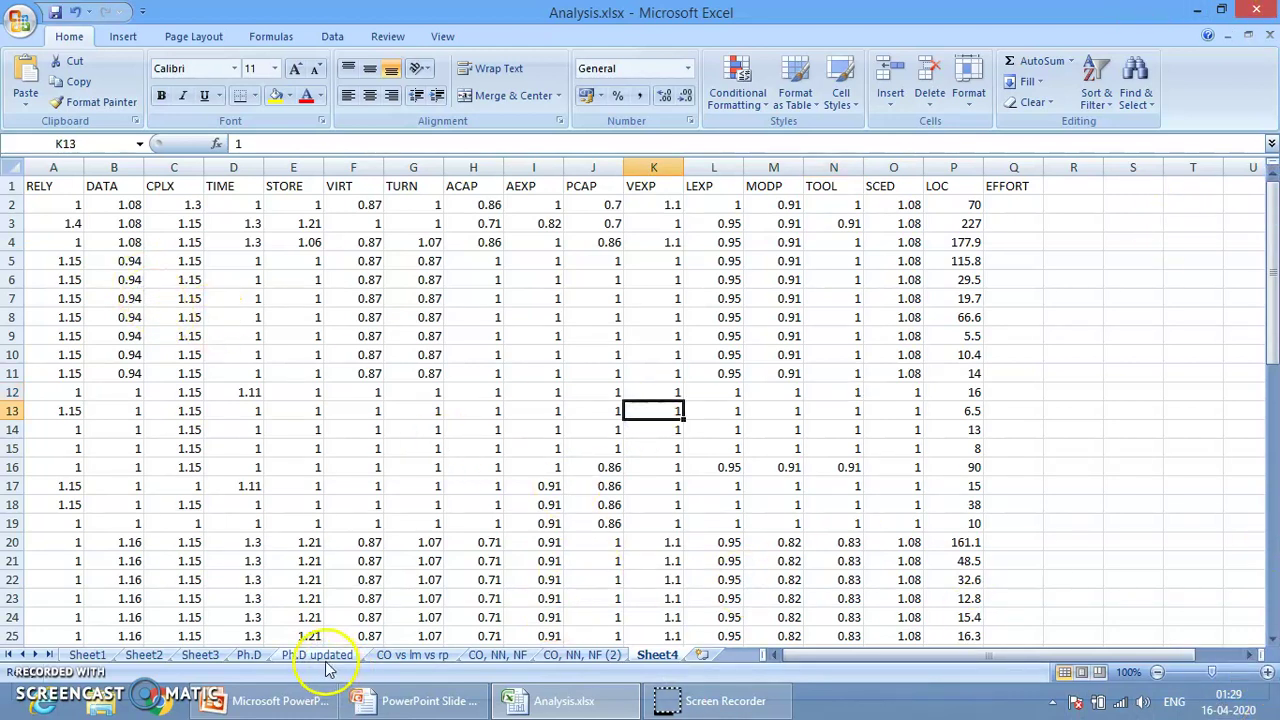
pyautogui.click(258, 655)
pyautogui.click(338, 655)
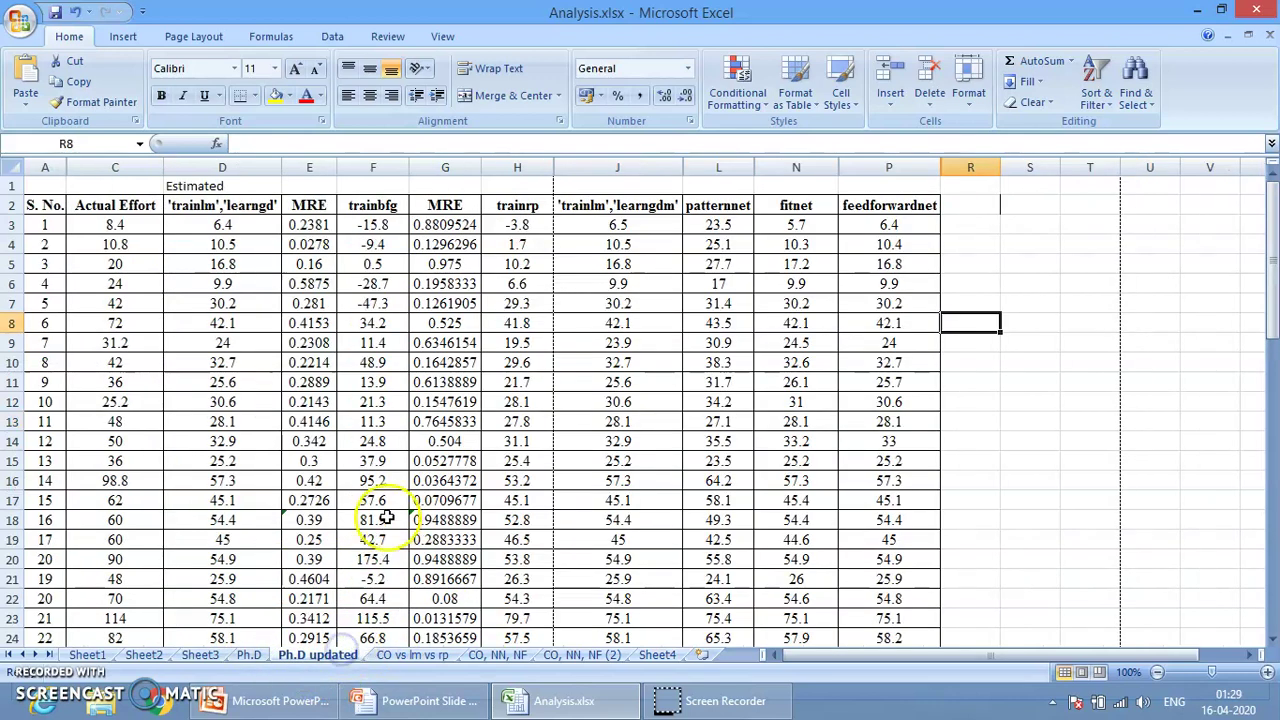
# - Select the whole effort table from the S. No. header through the feedforwardnet column down to its last row
pyautogui.click(48, 207)
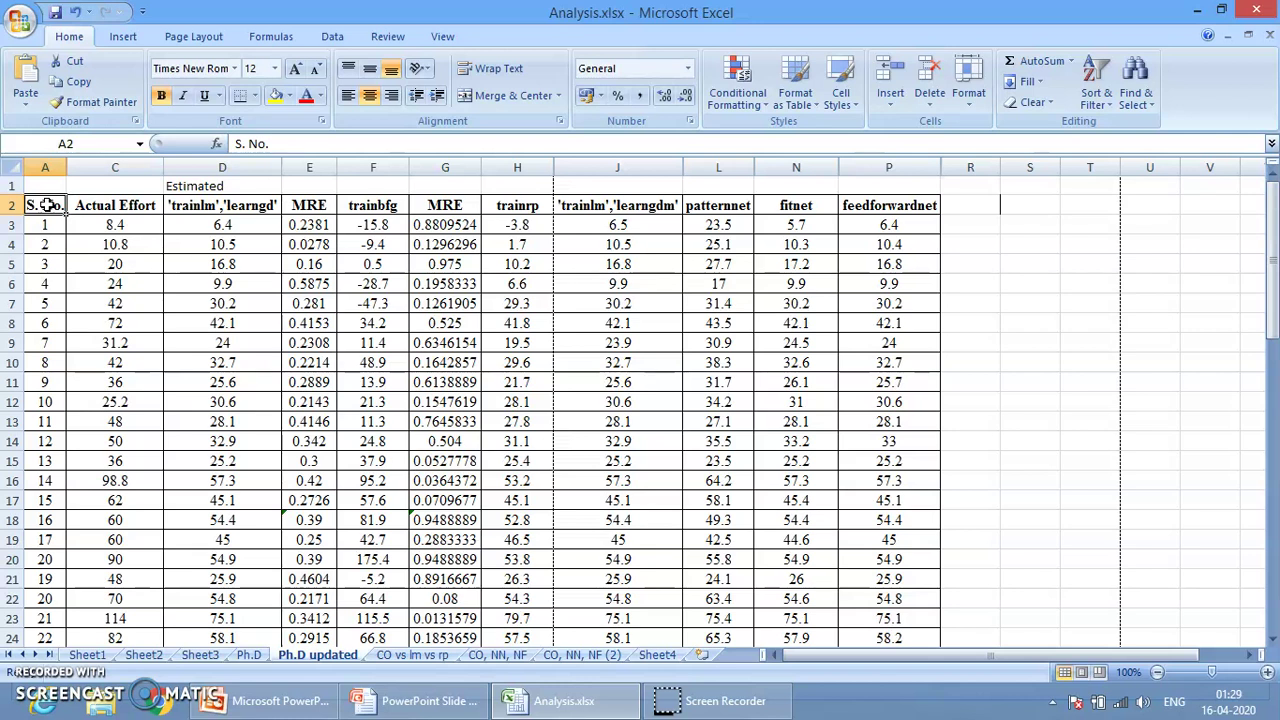
pyautogui.hotkey('shift', 'Right')
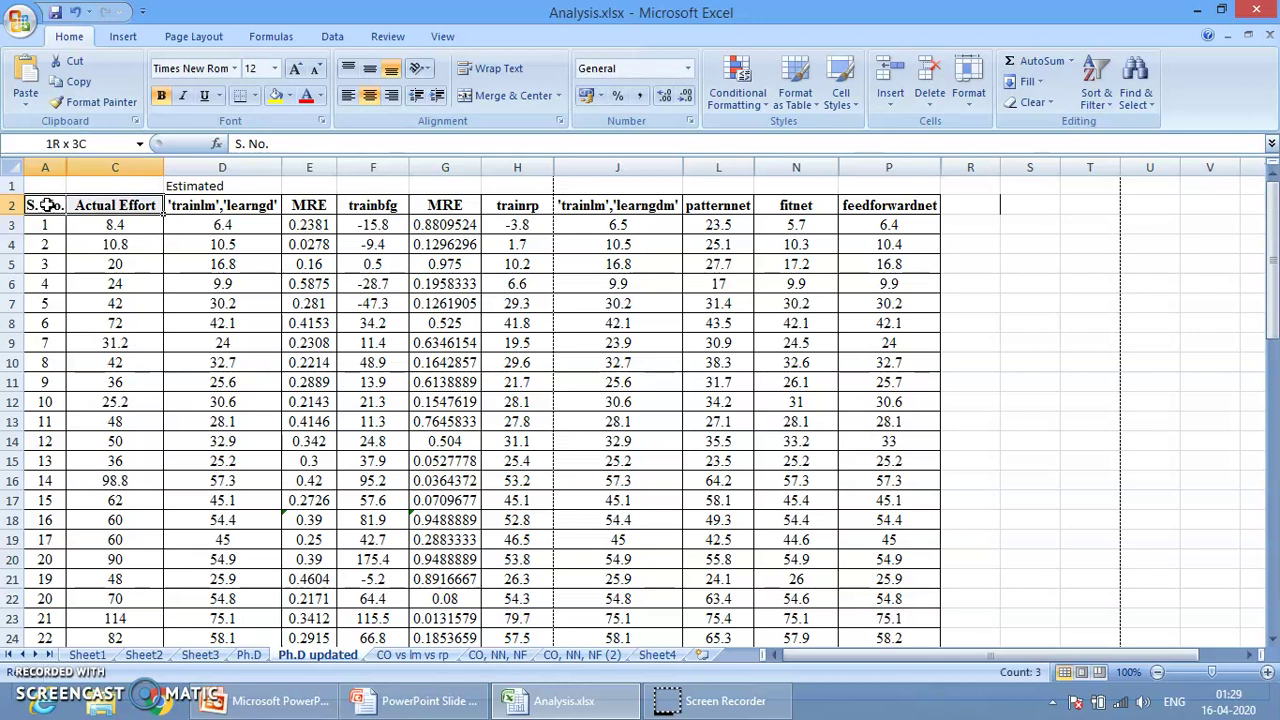
pyautogui.hotkey('shift', 'Right')
pyautogui.hotkey('shift', 'Right')
pyautogui.hotkey('shift', 'Right')
pyautogui.hotkey('shift', 'Right')
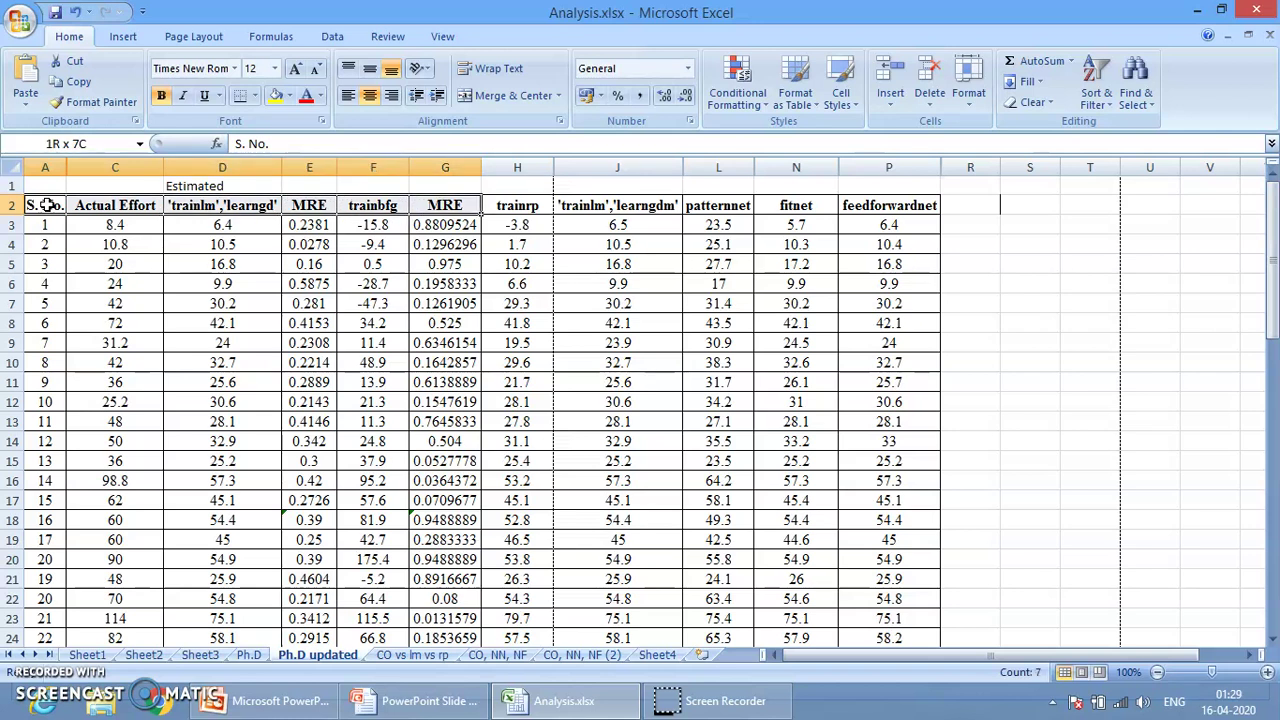
pyautogui.hotkey('ctrl', 'shift', 'Right')
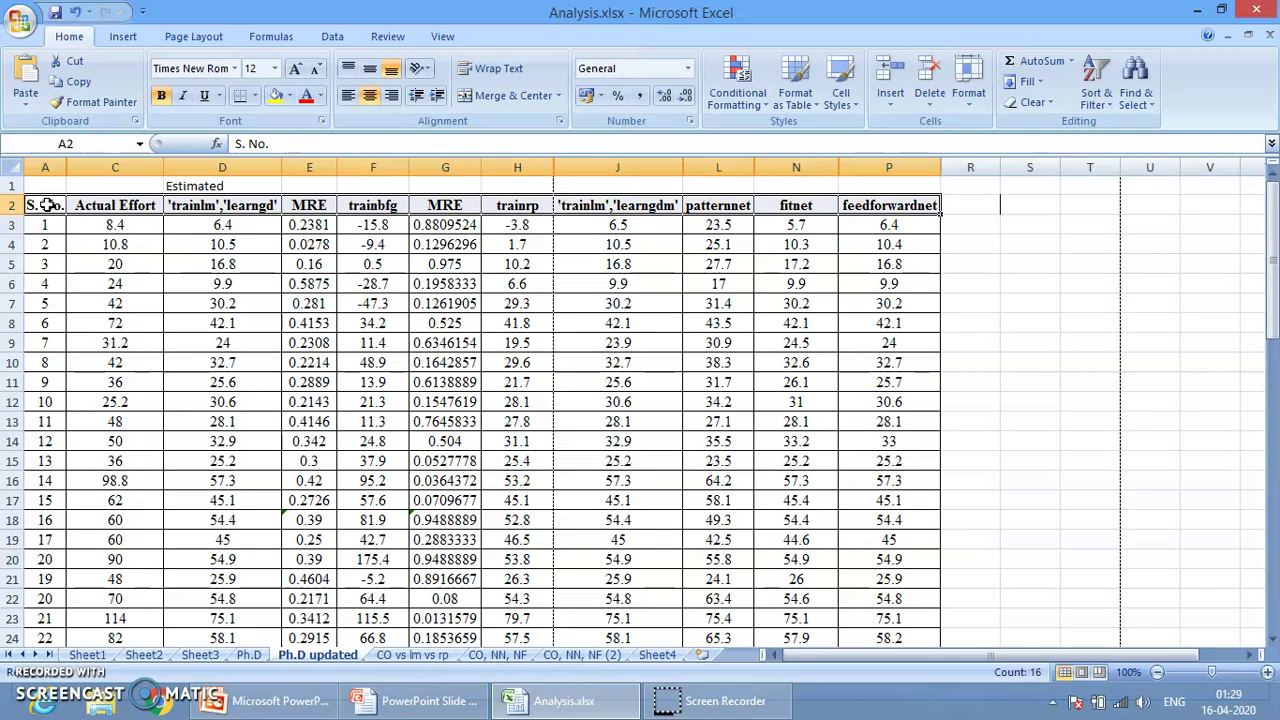
pyautogui.scroll(-1, 314, 343)
pyautogui.scroll(1, 330, 357)
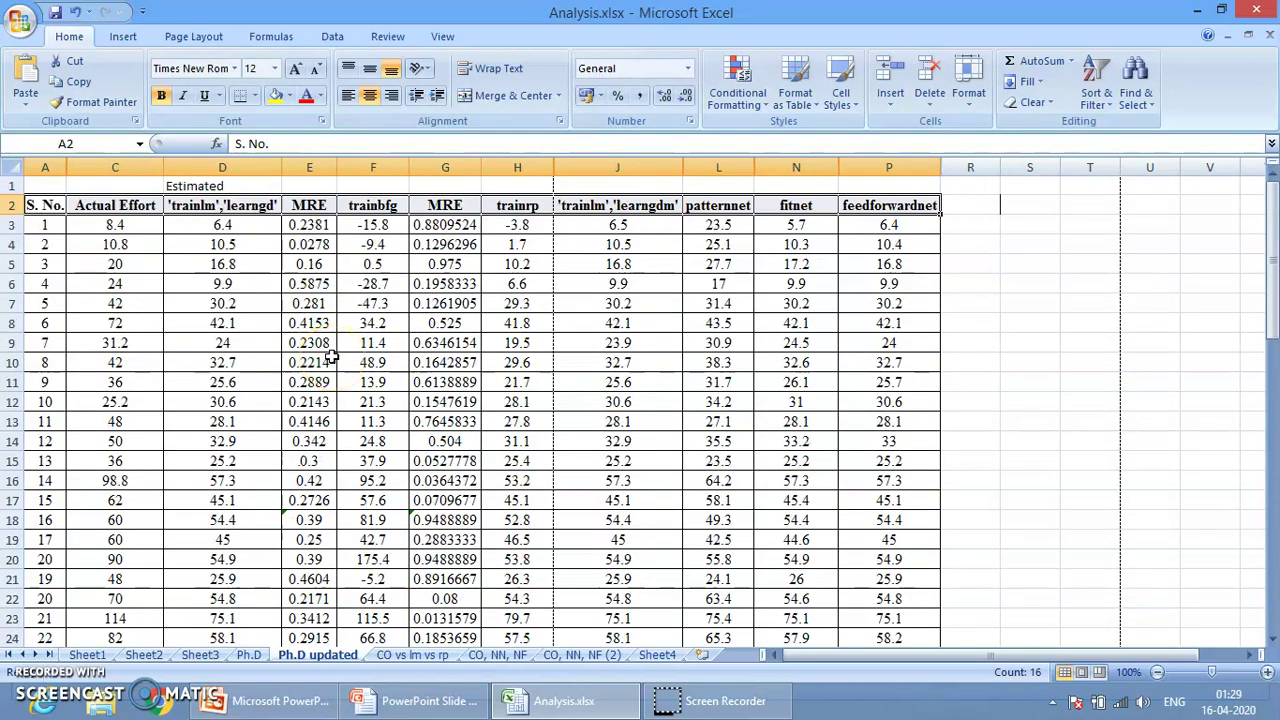
pyautogui.hotkey('ctrl', 'shift', 'Down')
pyautogui.scroll(13, 440, 300)
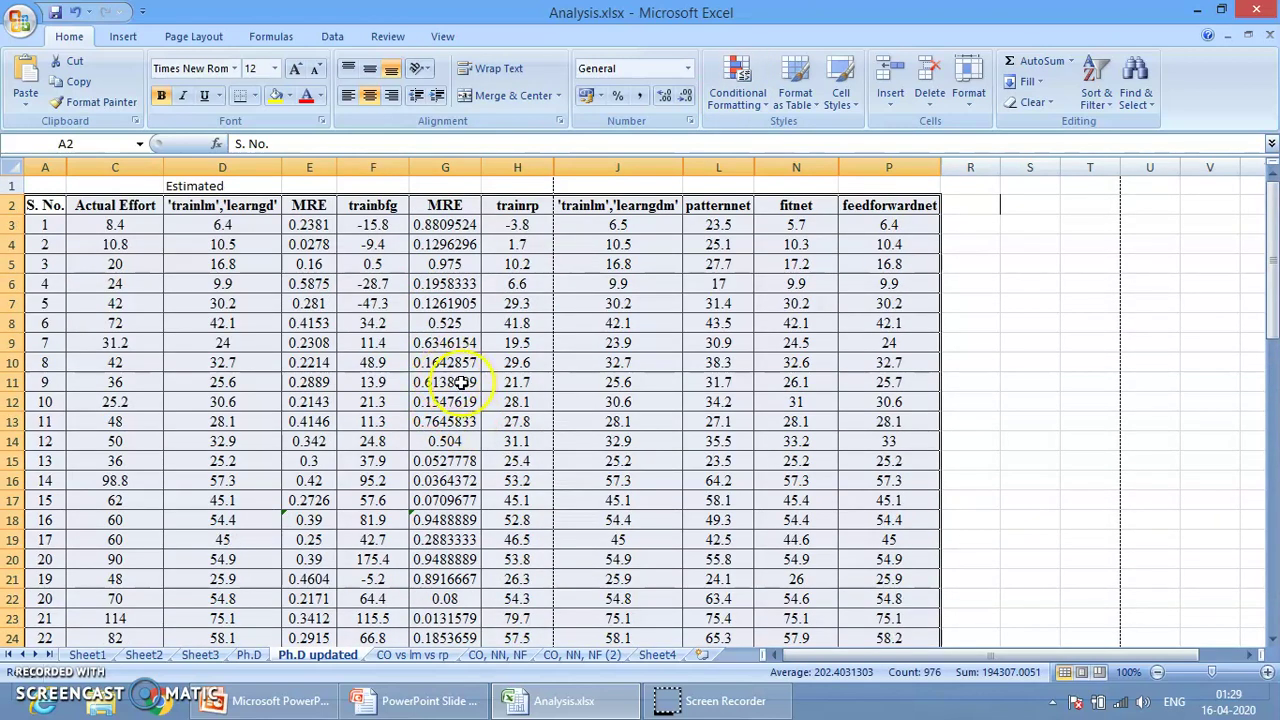
# - Insert a 2-D stacked column chart from the selected effort table
pyautogui.click(123, 36)
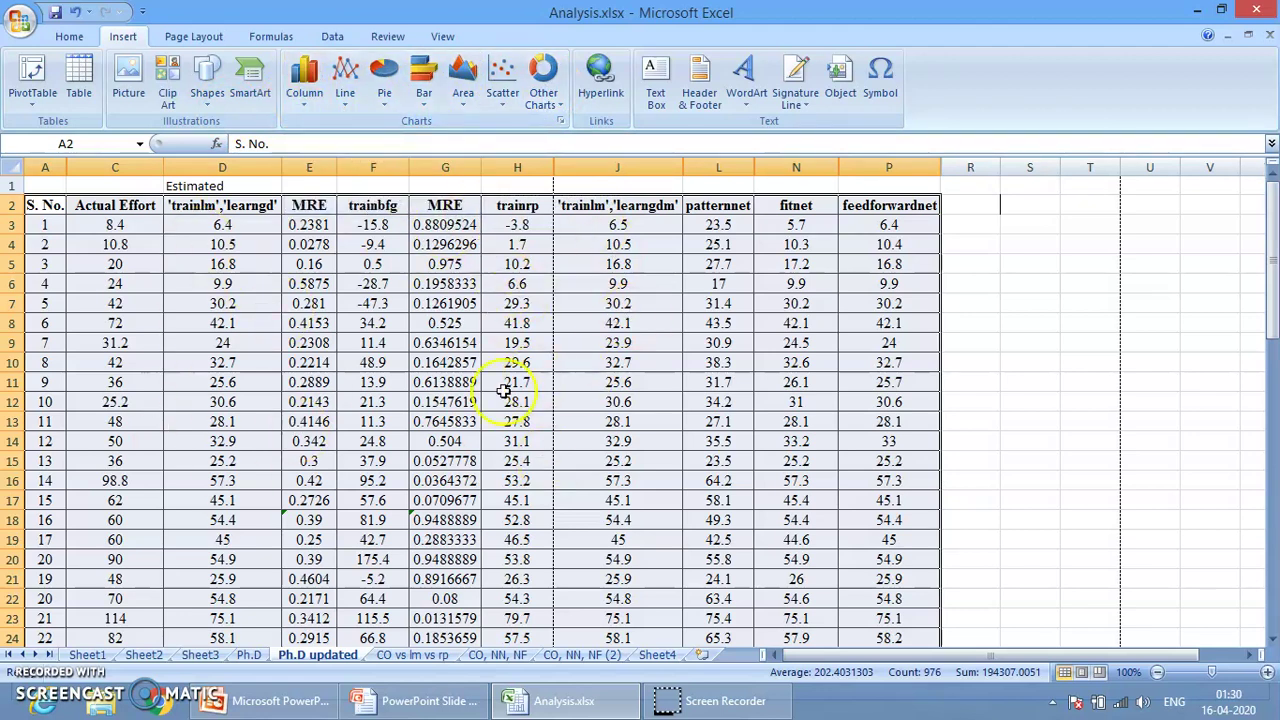
pyautogui.click(310, 98)
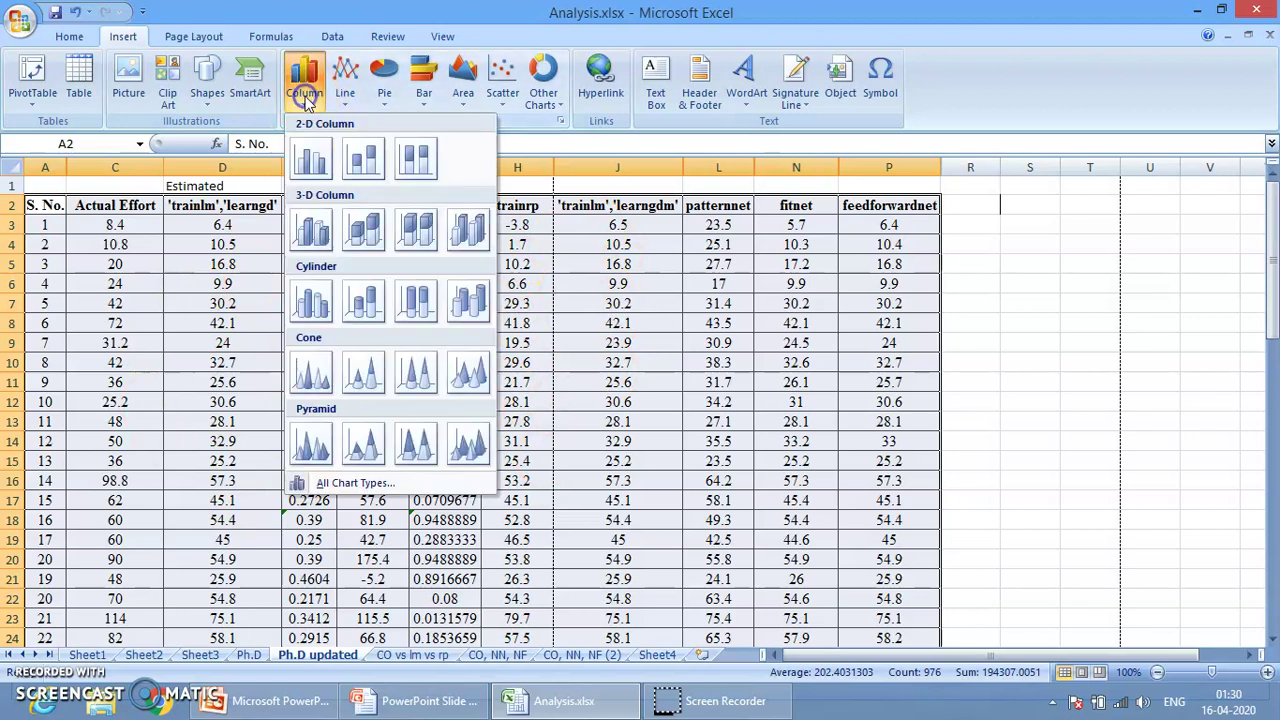
pyautogui.click(364, 162)
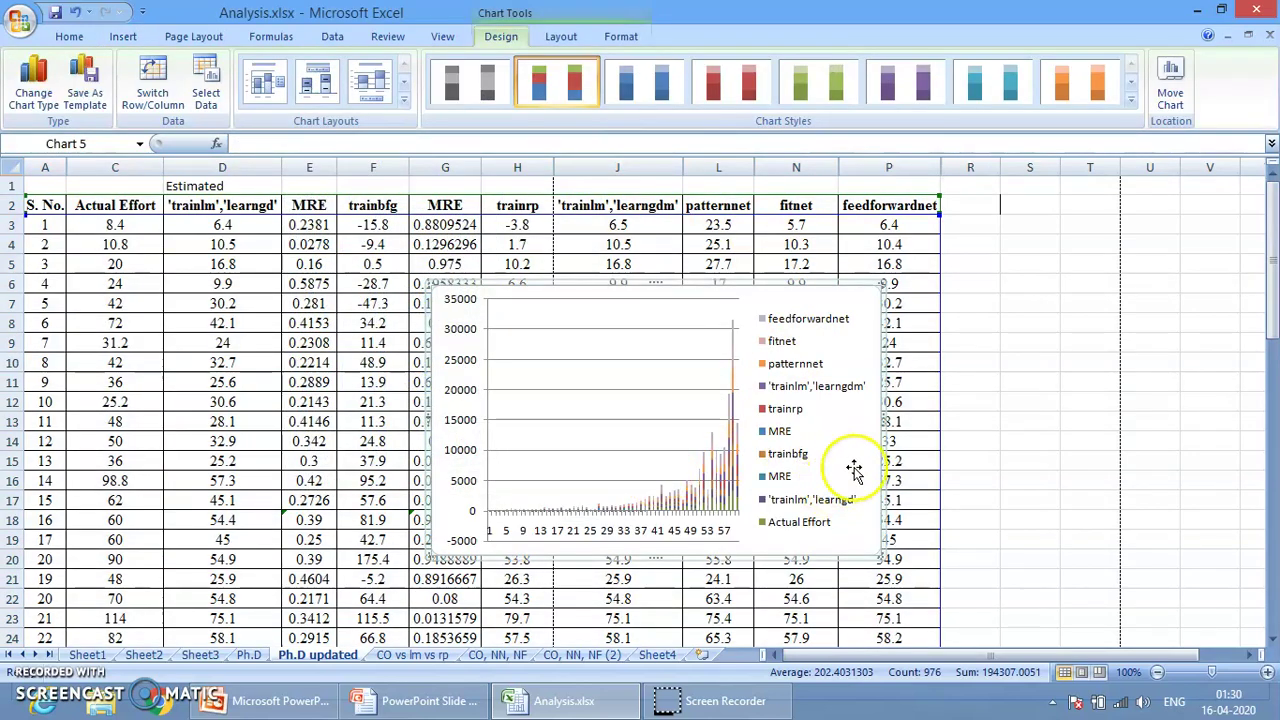
# - Make the chart wider and taller, and move it over the table's last columns, just below the header row
pyautogui.moveTo(884, 422); pyautogui.dragTo(1042, 420)
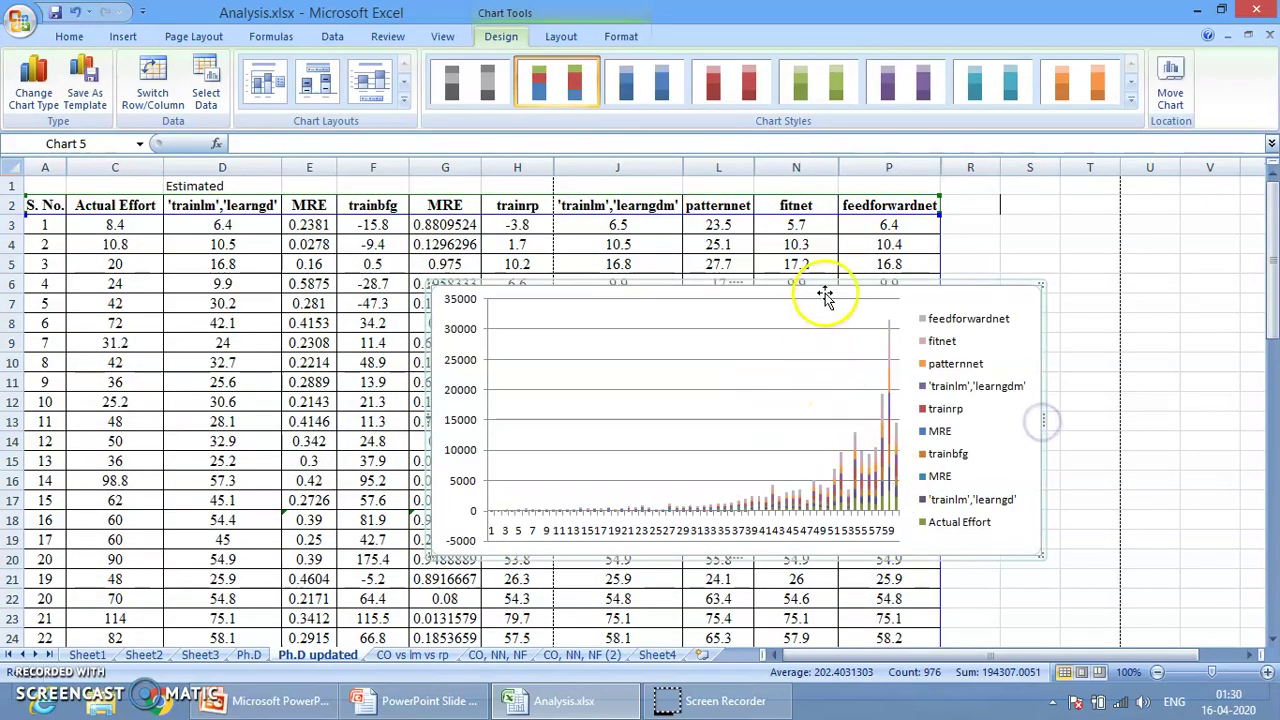
pyautogui.moveTo(829, 284); pyautogui.dragTo(1017, 227)
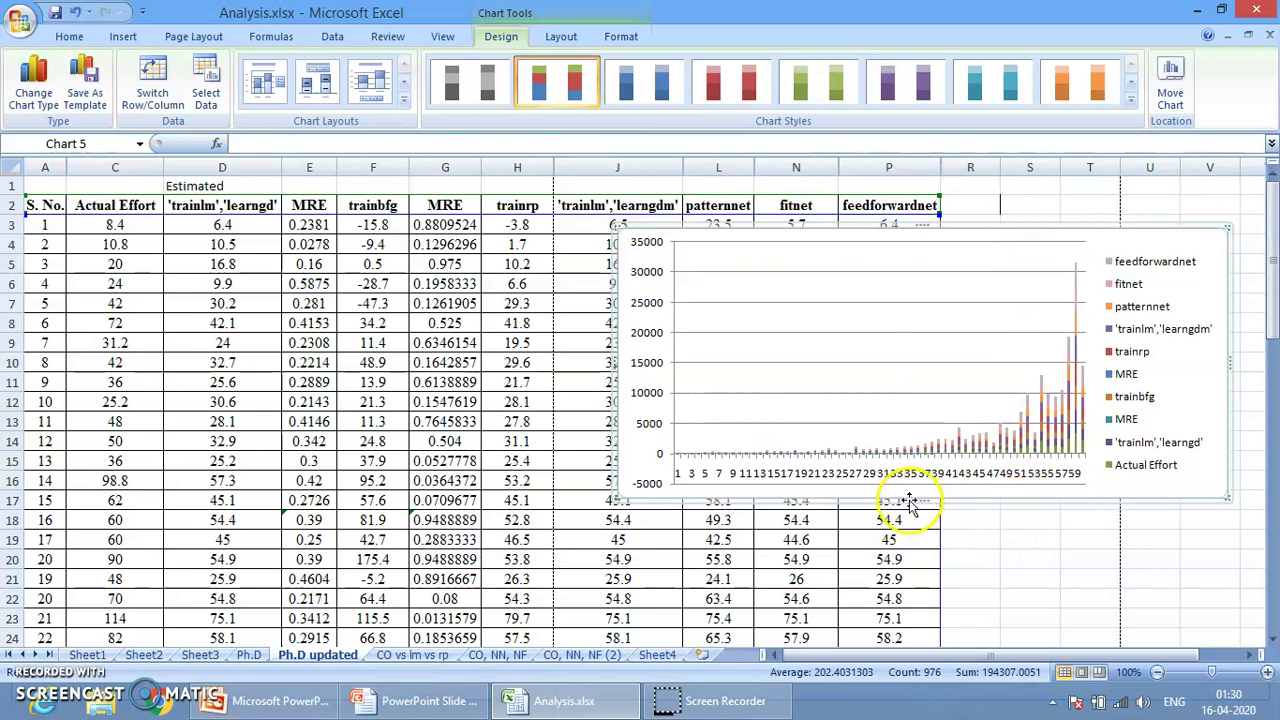
pyautogui.moveTo(922, 500); pyautogui.dragTo(931, 551)
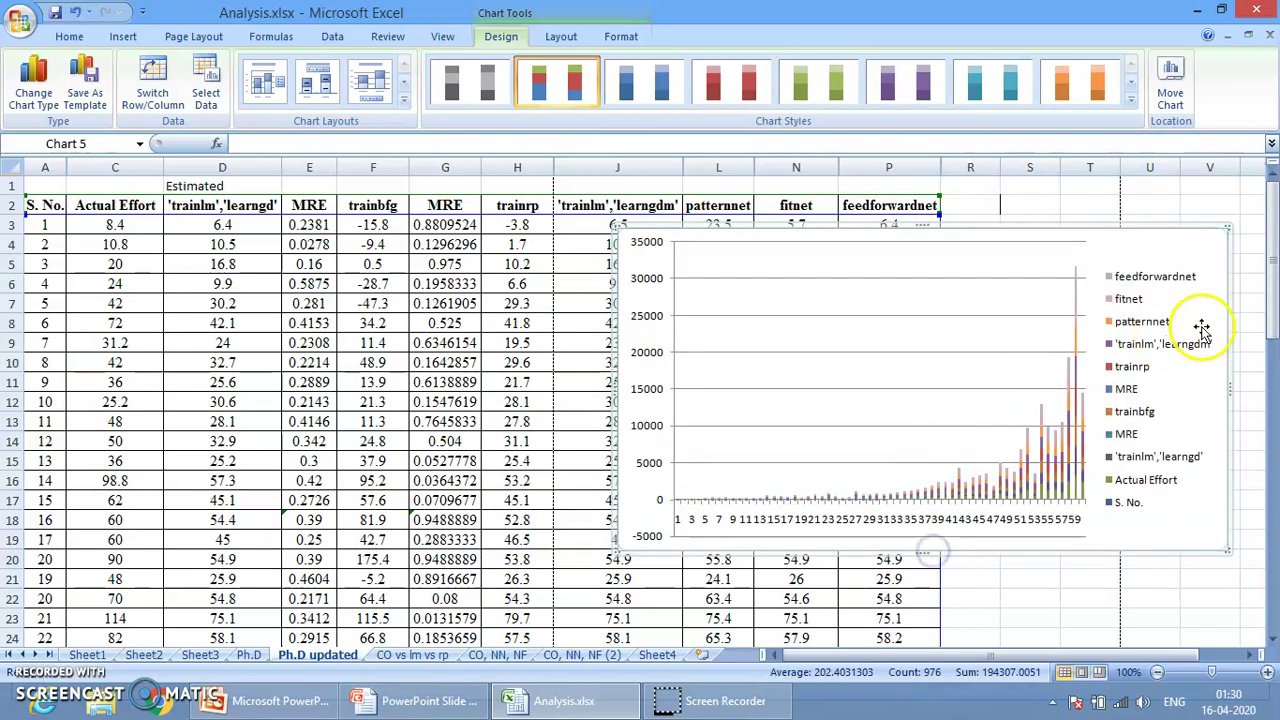
# - Give the chart legend a solid fill in a light olive green theme color
pyautogui.click(1126, 301)
pyautogui.rightClick(1126, 300)
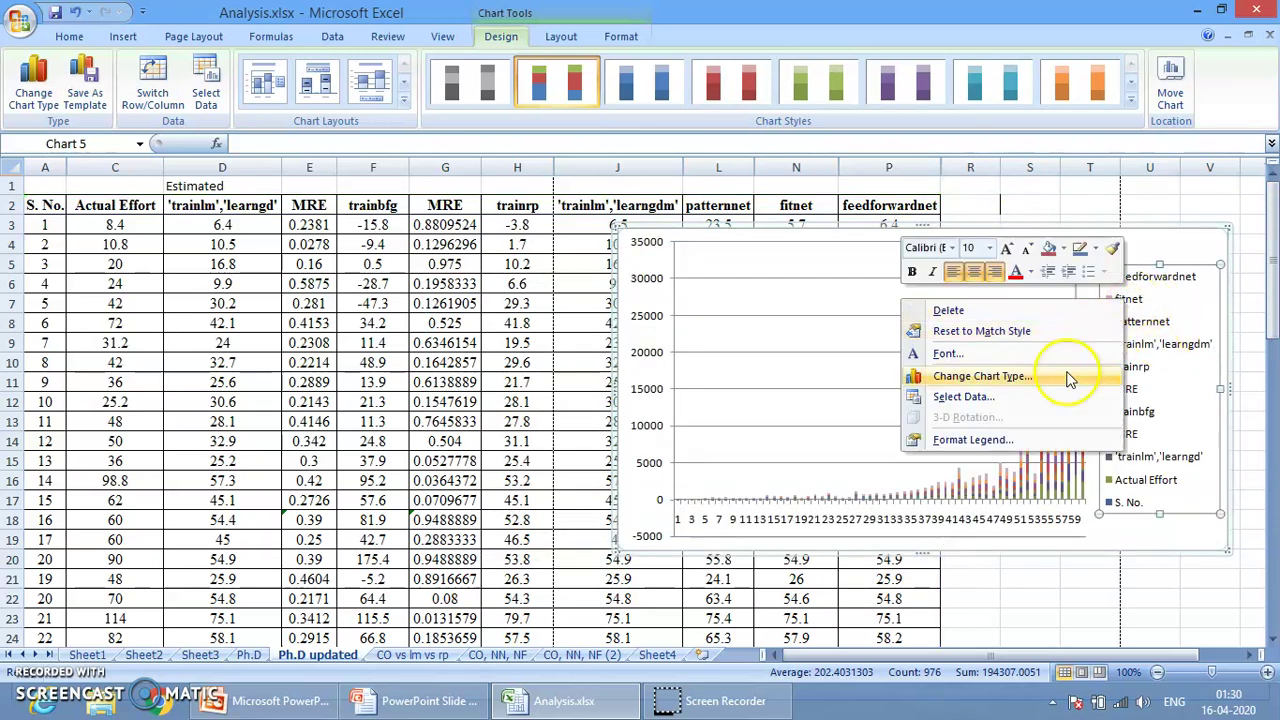
pyautogui.click(1020, 446)
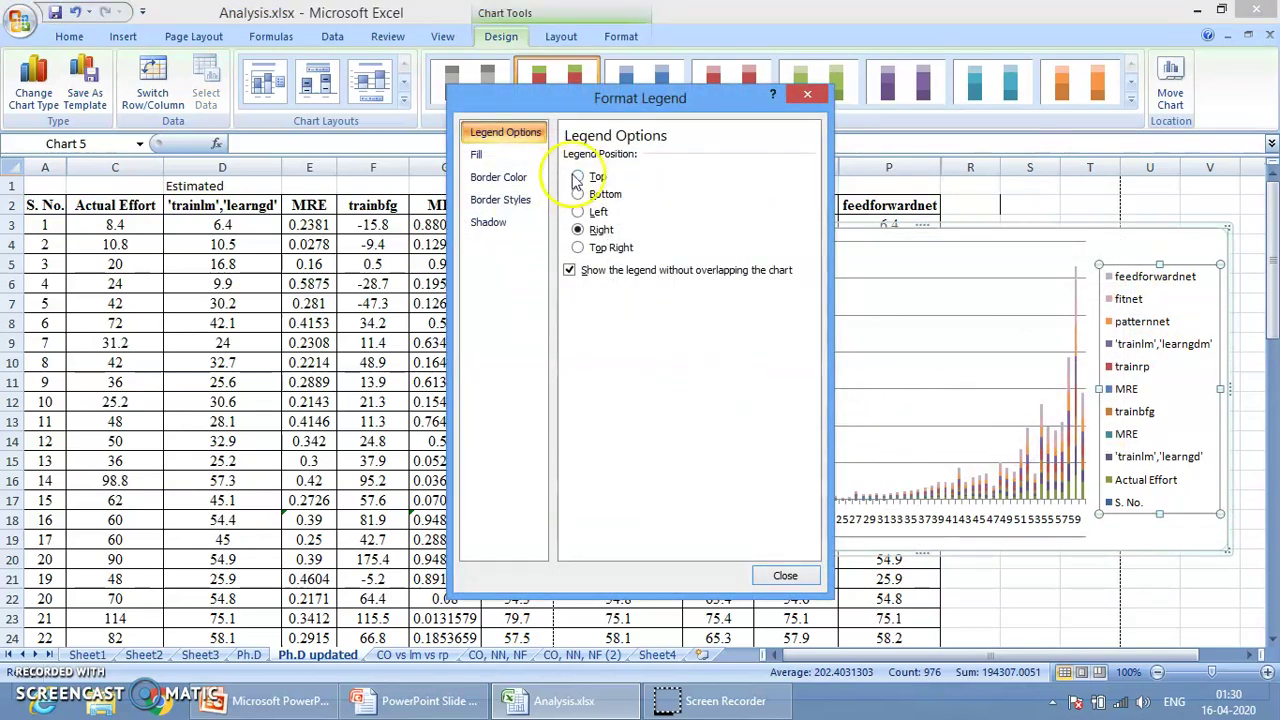
pyautogui.click(500, 160)
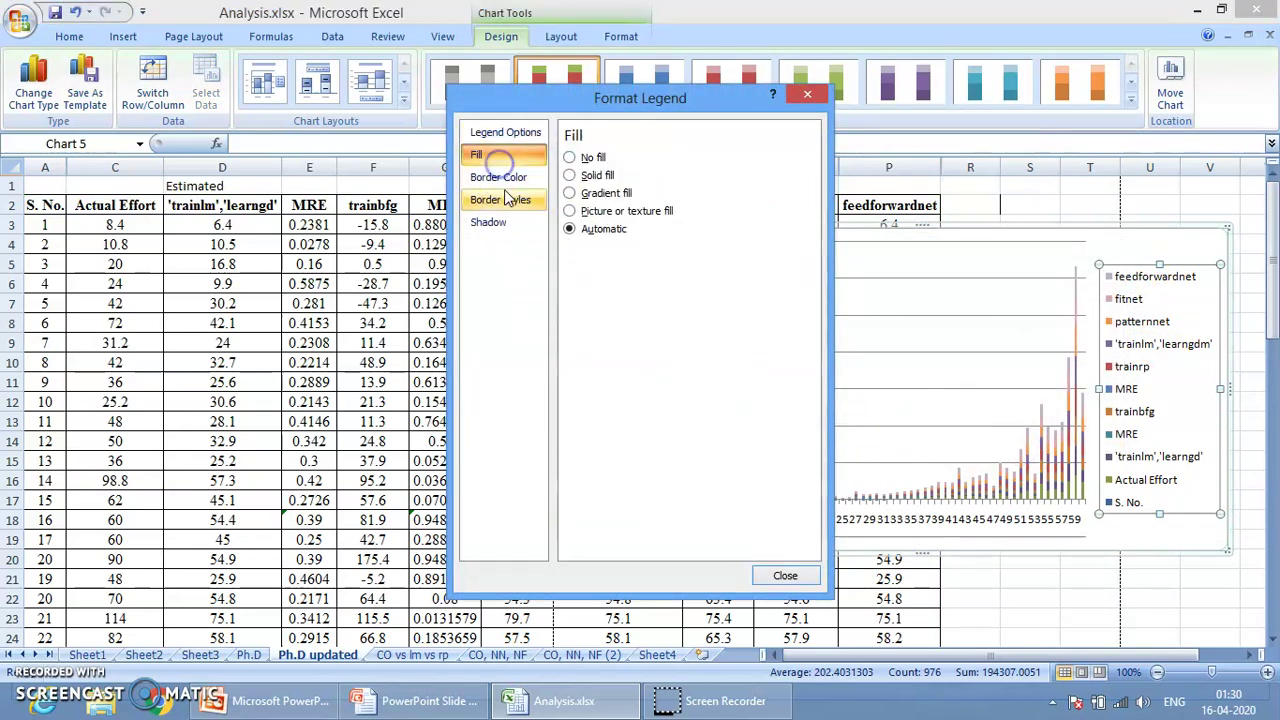
pyautogui.click(585, 175)
pyautogui.click(645, 254)
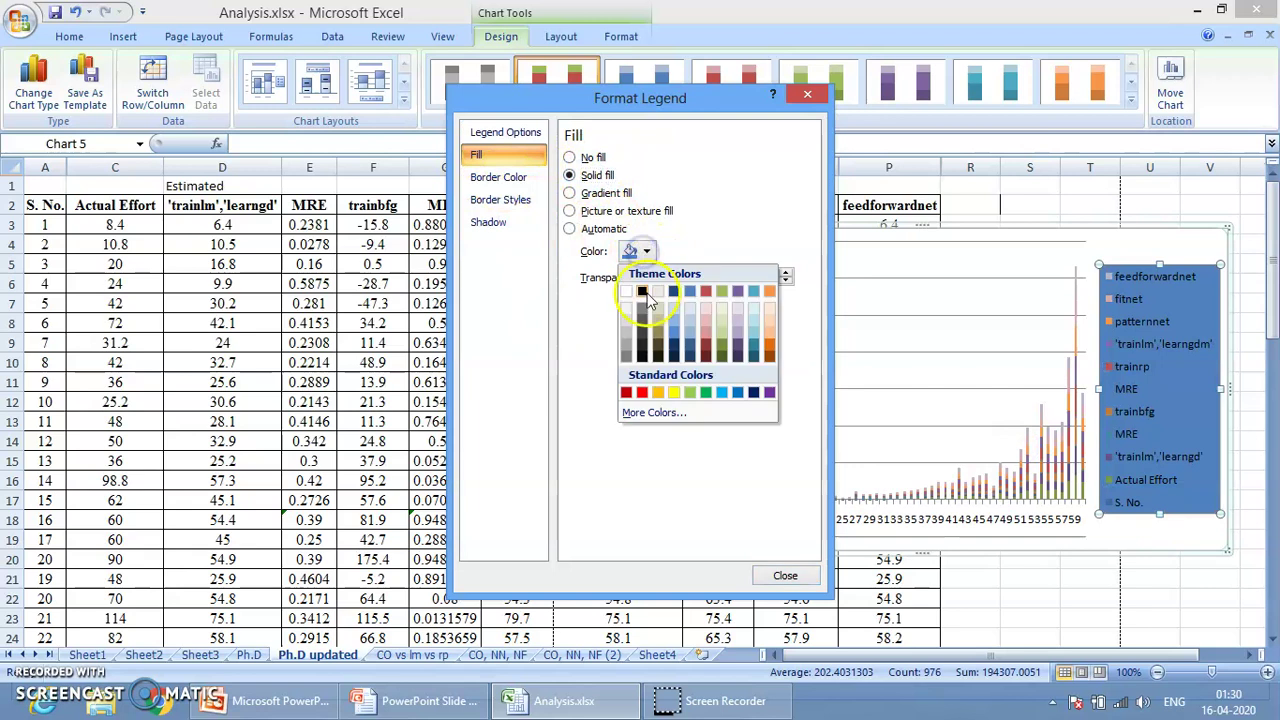
pyautogui.click(724, 328)
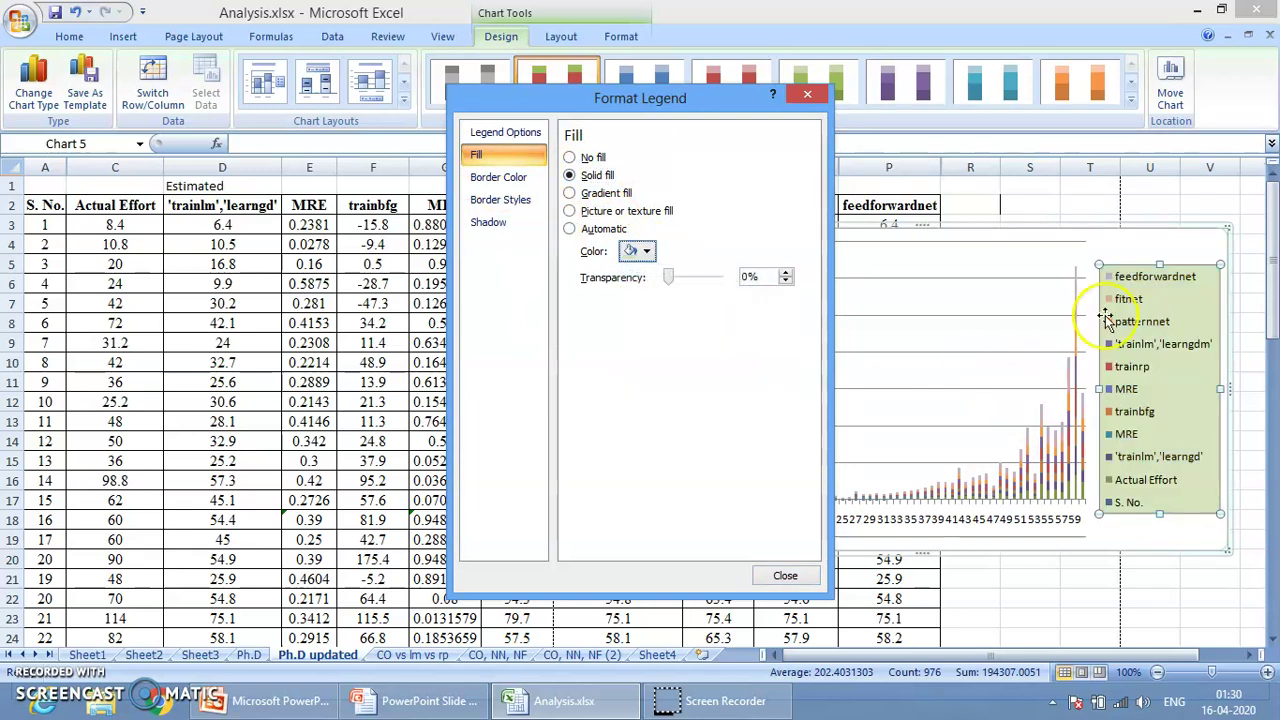
pyautogui.click(785, 575)
# - Format the chart's plot area with a solid orange border line
pyautogui.click(856, 515)
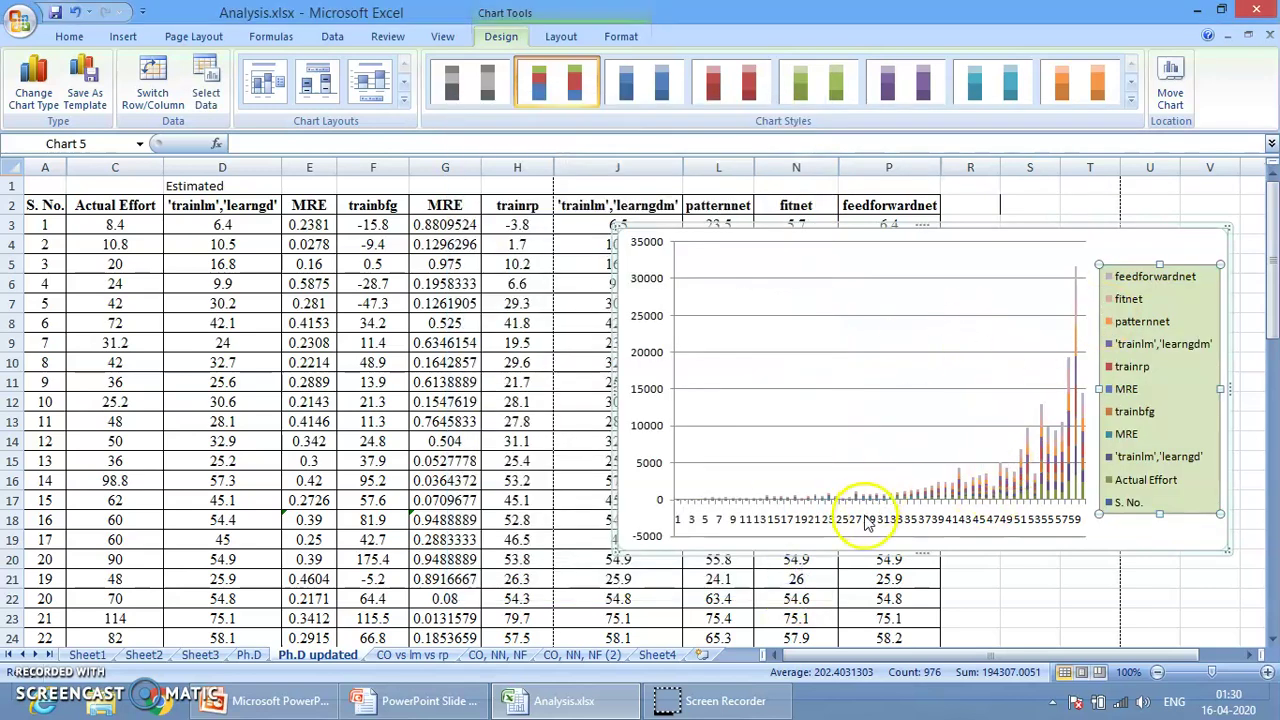
pyautogui.click(640, 357)
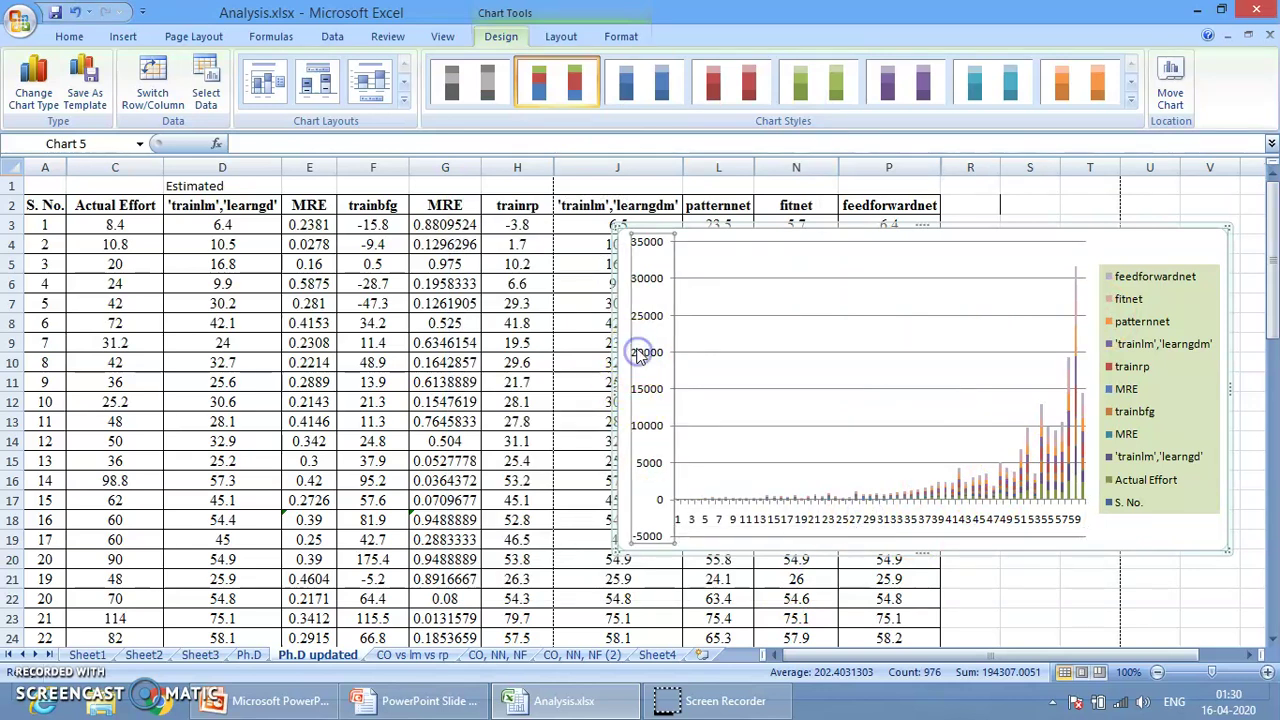
pyautogui.rightClick(808, 352)
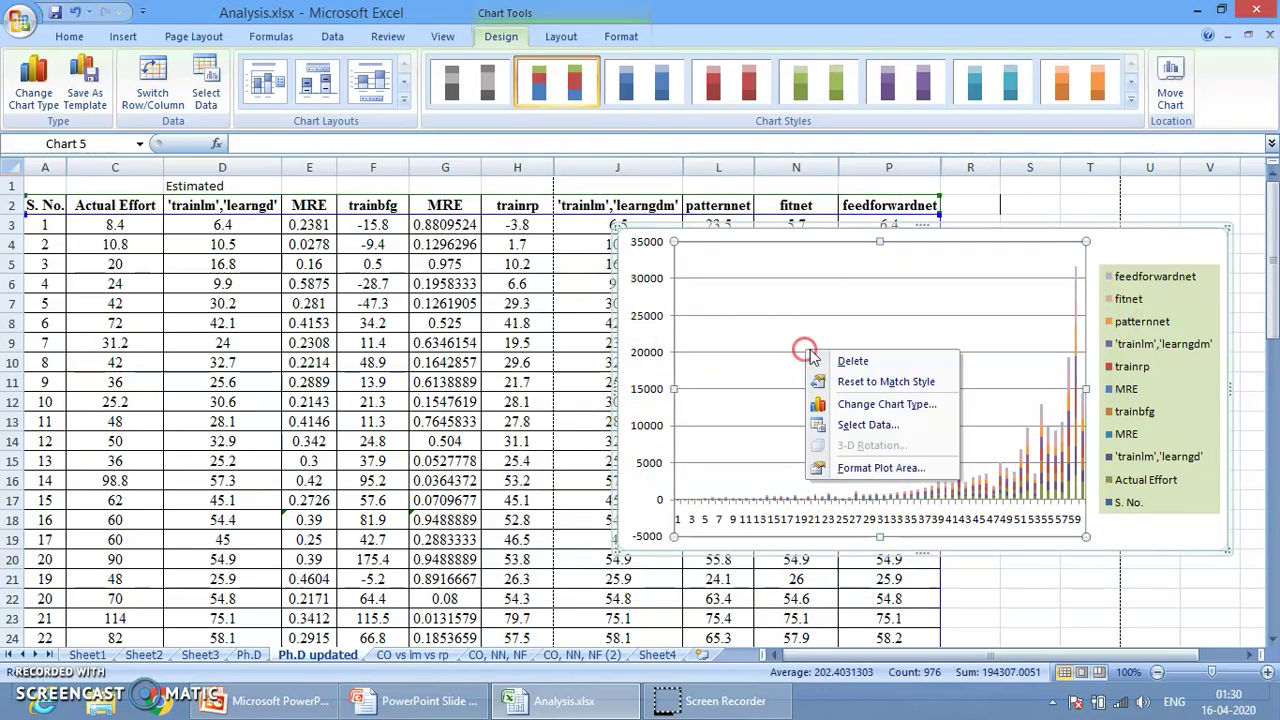
pyautogui.click(864, 478)
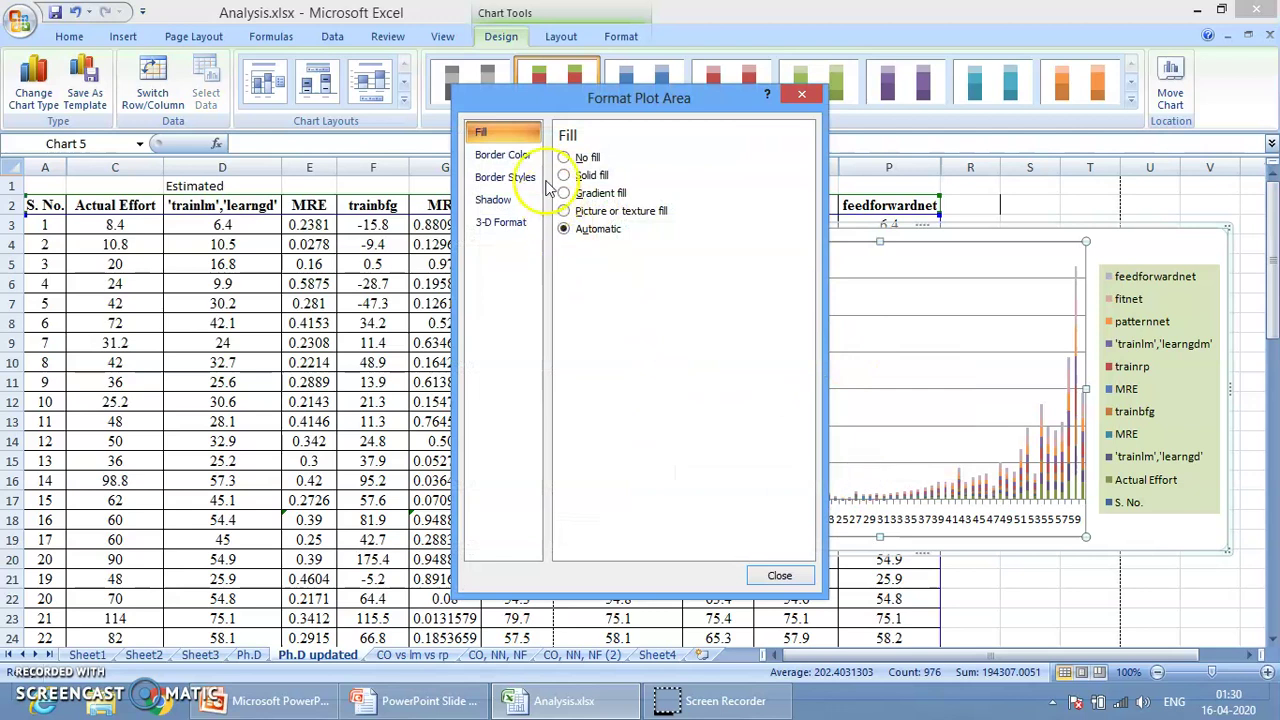
pyautogui.click(503, 155)
pyautogui.click(594, 176)
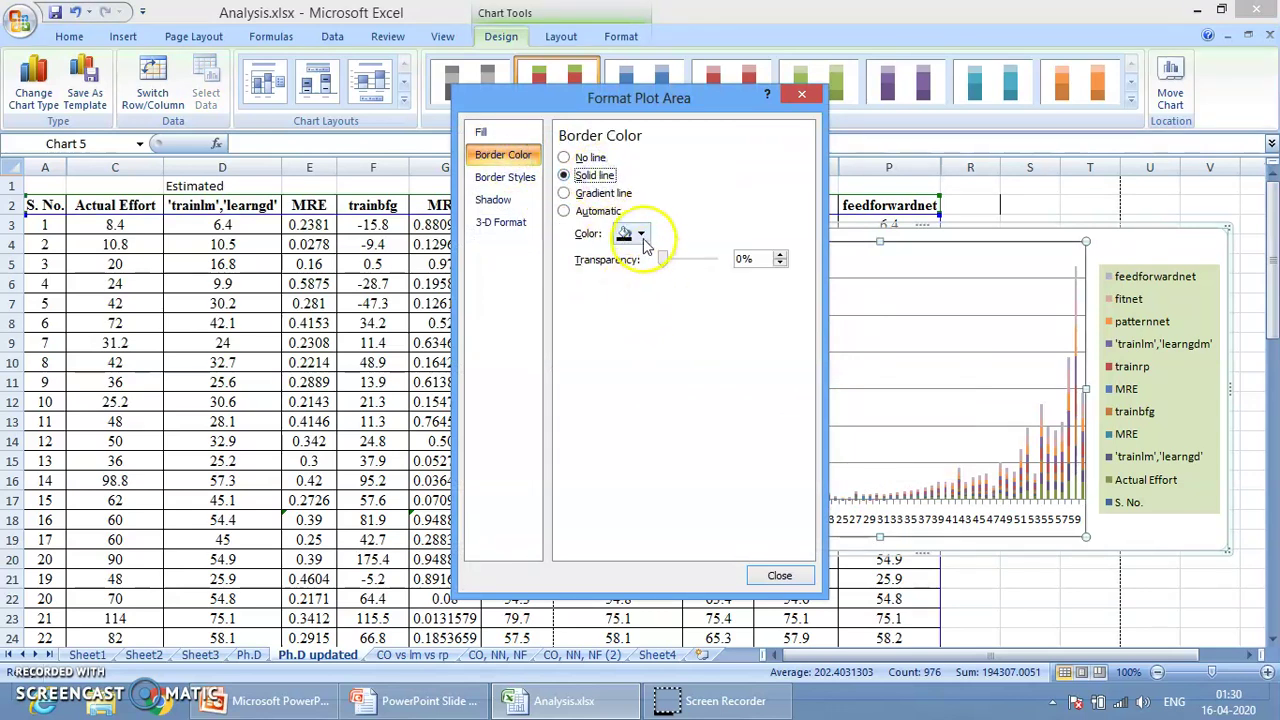
pyautogui.click(638, 234)
pyautogui.click(764, 374)
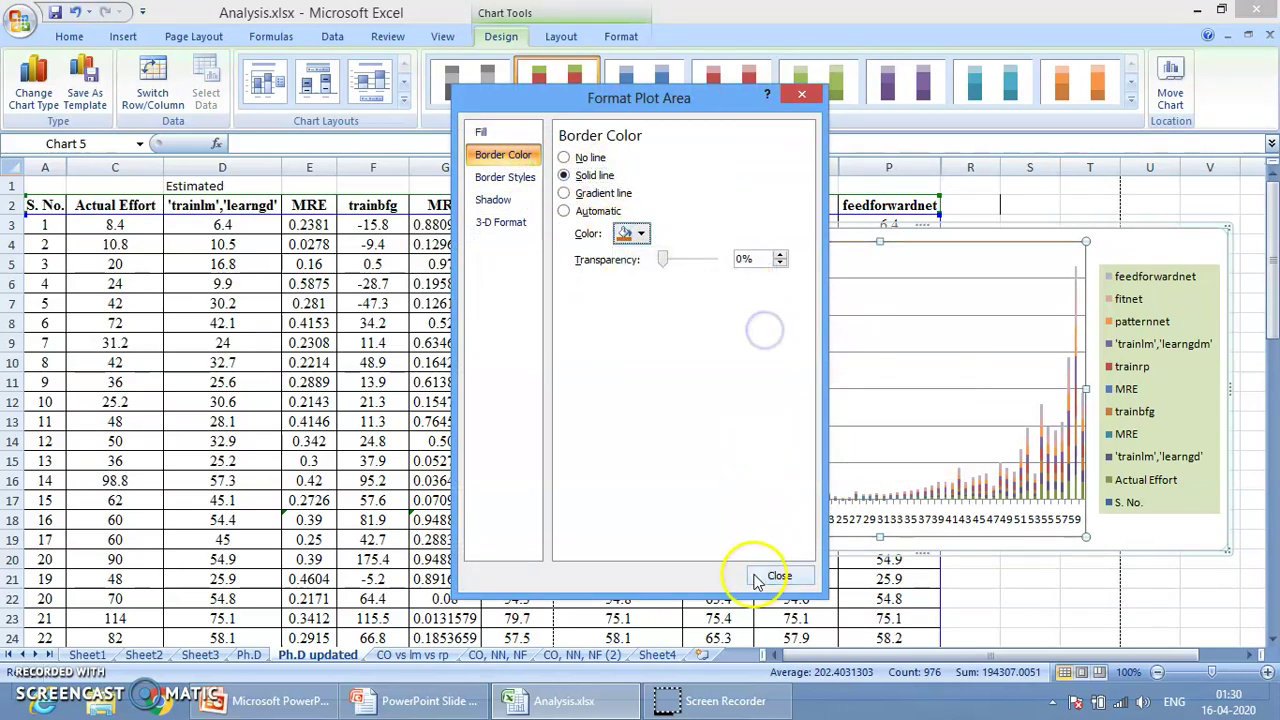
pyautogui.click(779, 575)
# - Change the chart type to Clustered Pyramid
pyautogui.click(1108, 254)
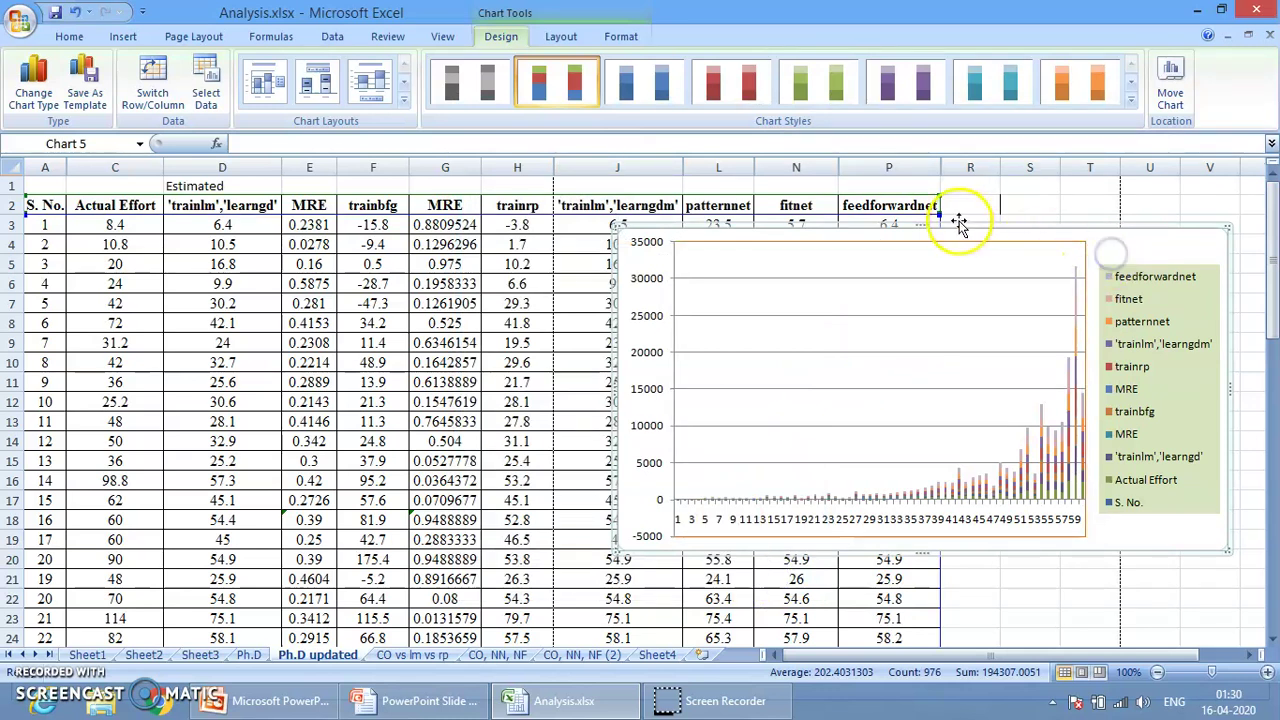
pyautogui.rightClick(1126, 238)
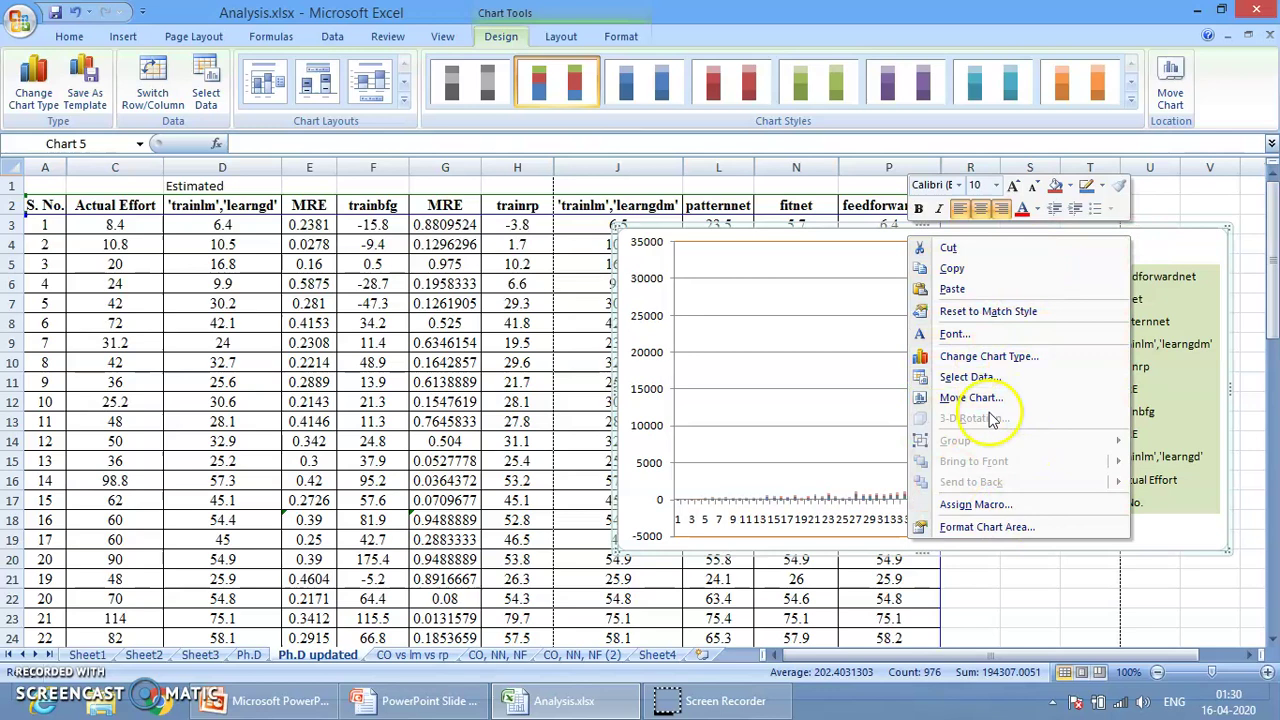
pyautogui.click(993, 364)
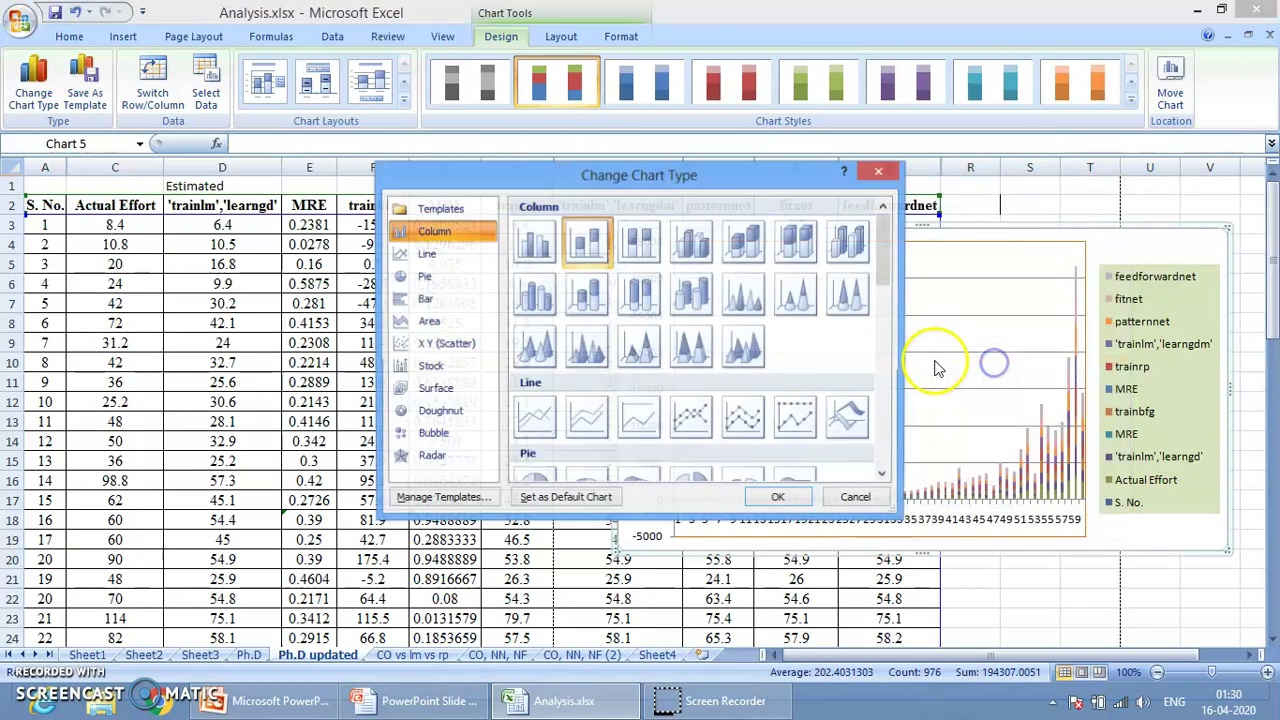
pyautogui.click(594, 354)
pyautogui.click(781, 502)
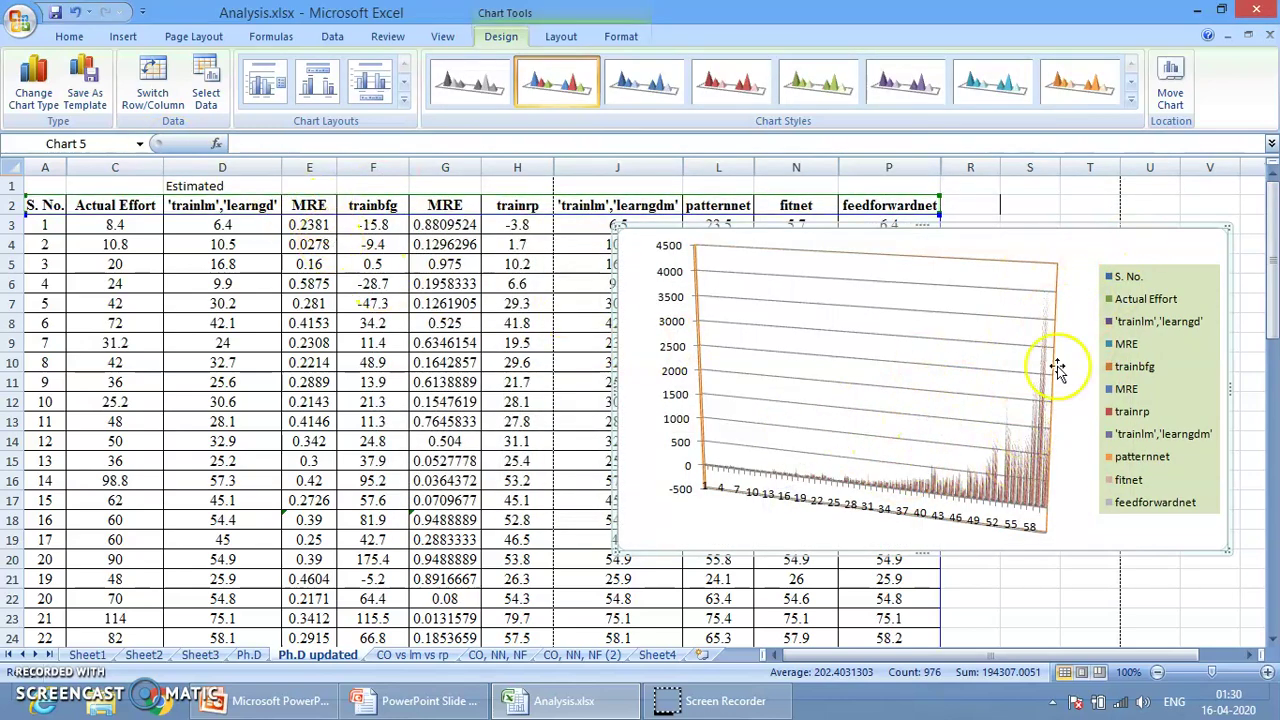
# - Examine the Number, Axis Options, Line Style and Line Color settings of the chart's vertical axis
pyautogui.click(1010, 286)
pyautogui.rightClick(1010, 286)
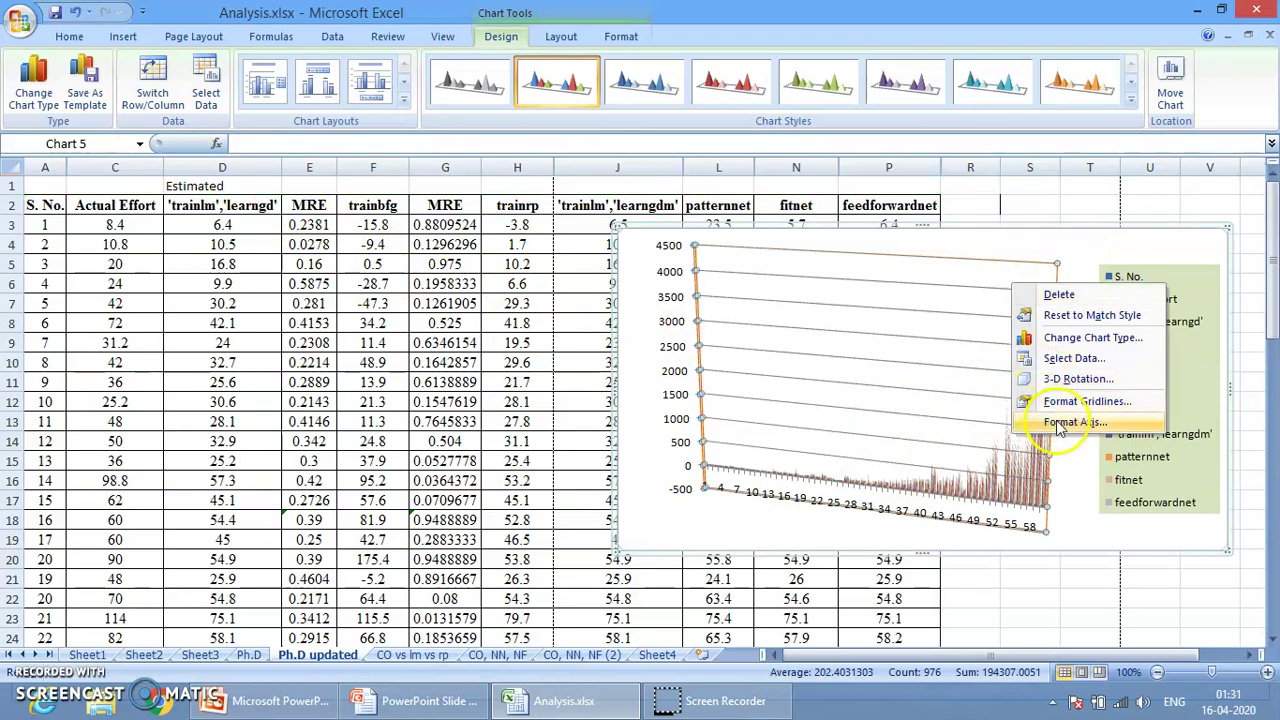
pyautogui.click(1068, 422)
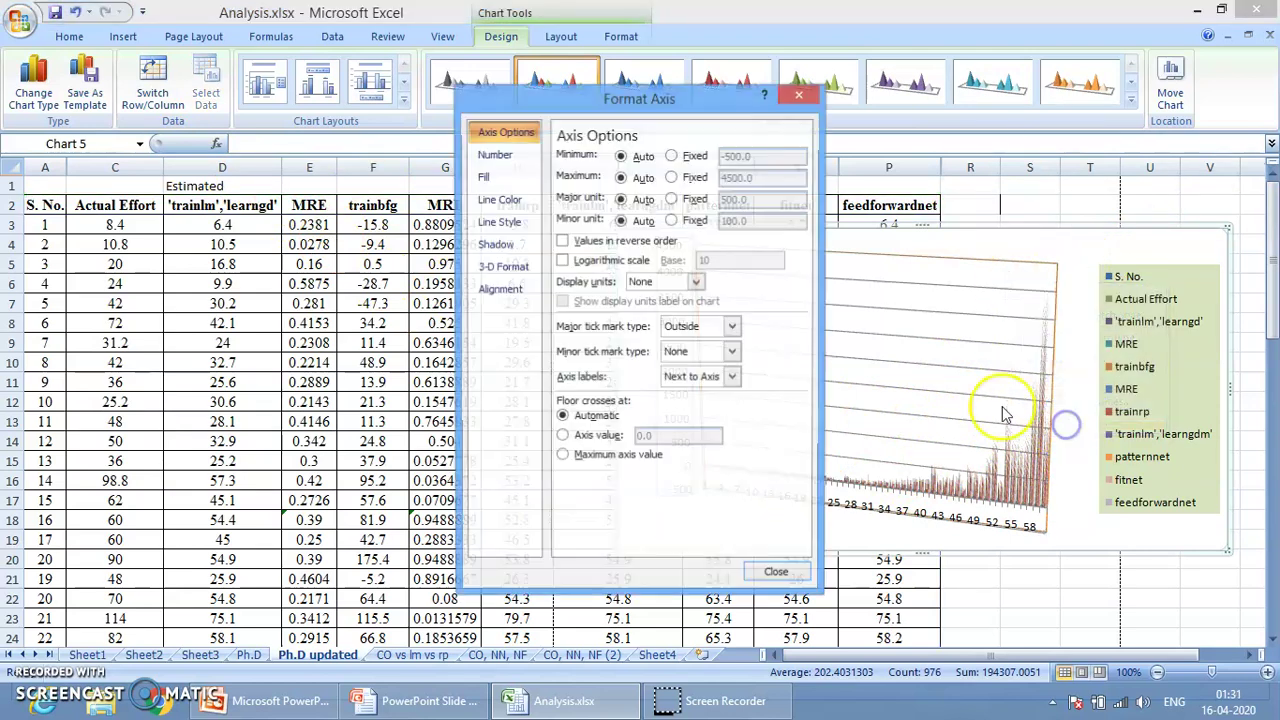
pyautogui.click(516, 156)
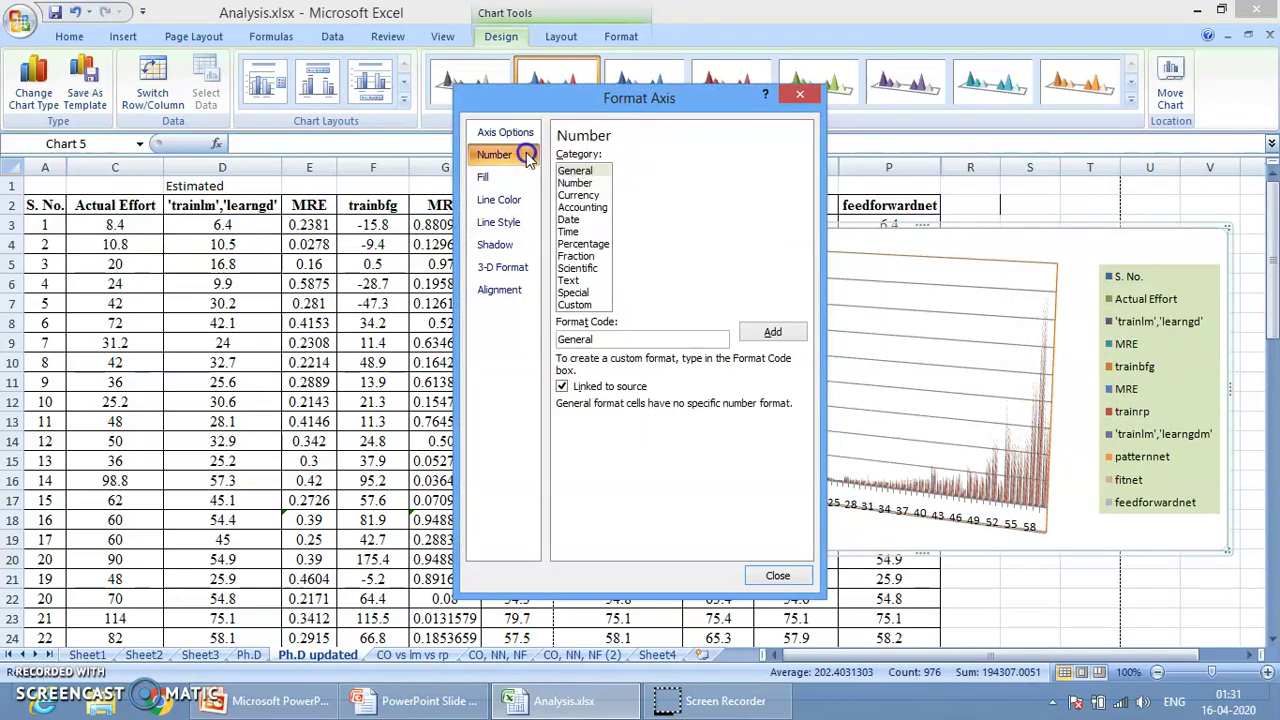
pyautogui.click(506, 133)
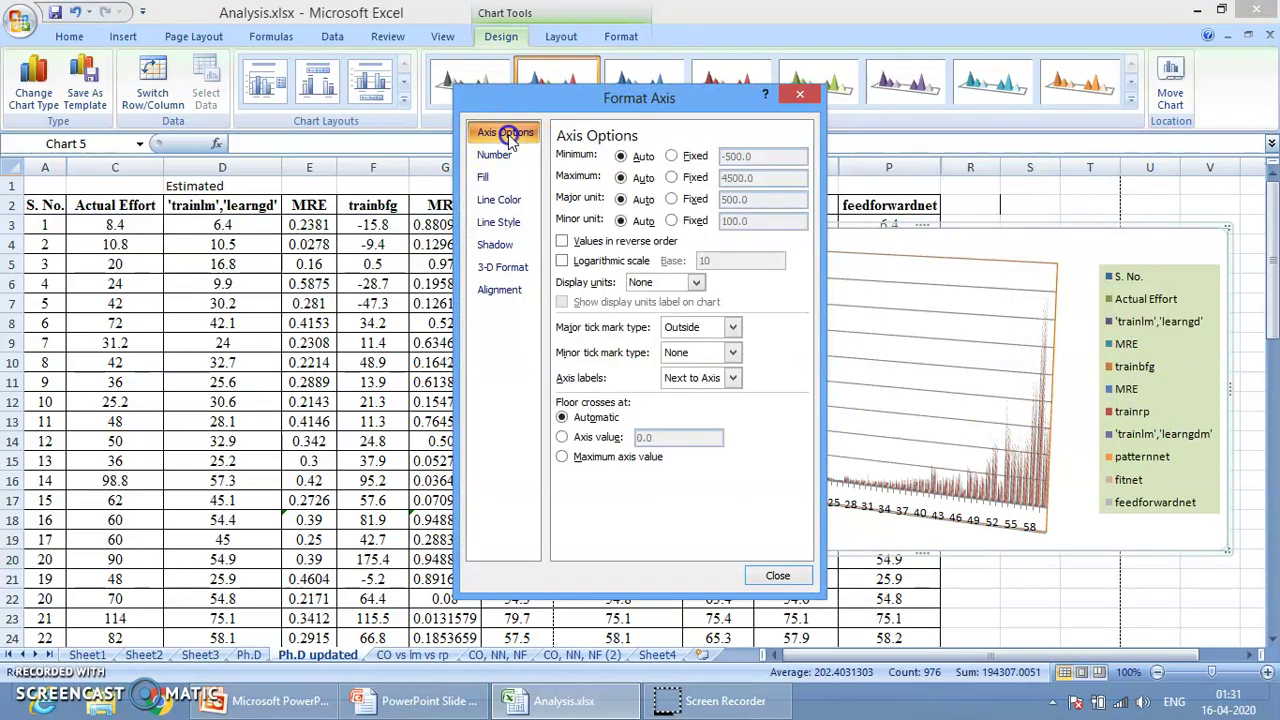
pyautogui.click(505, 224)
pyautogui.click(503, 203)
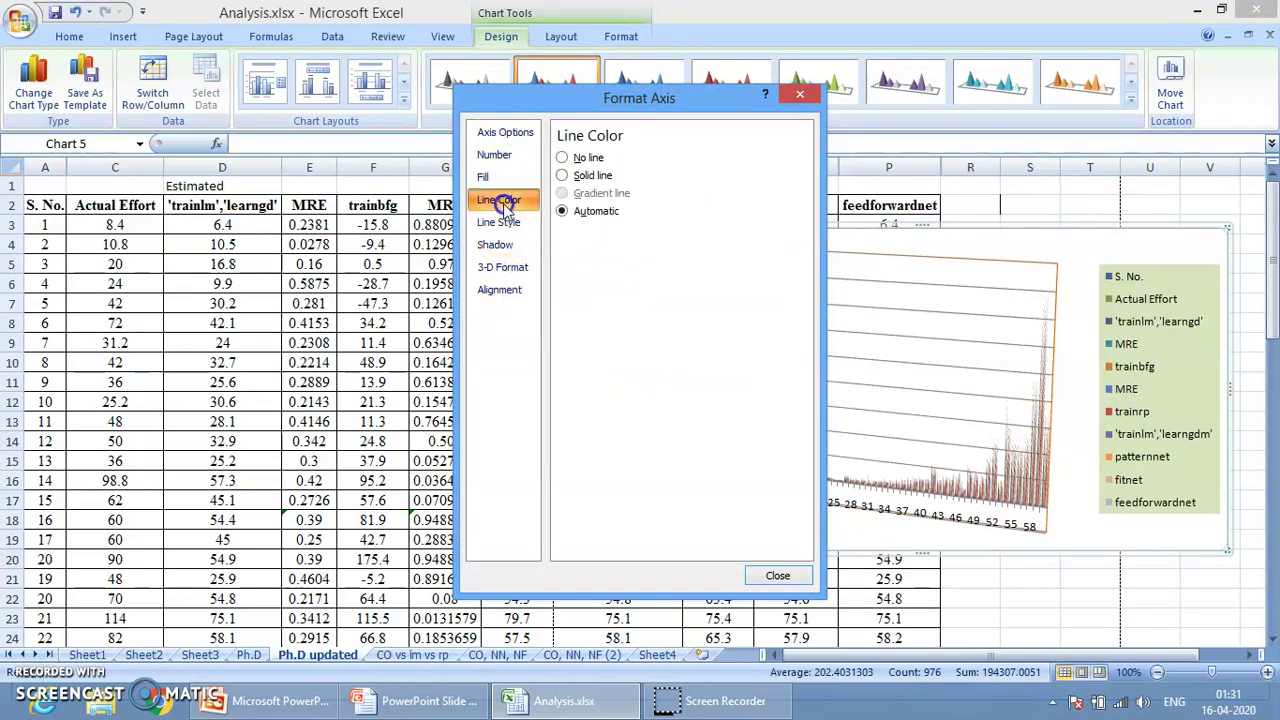
pyautogui.click(777, 575)
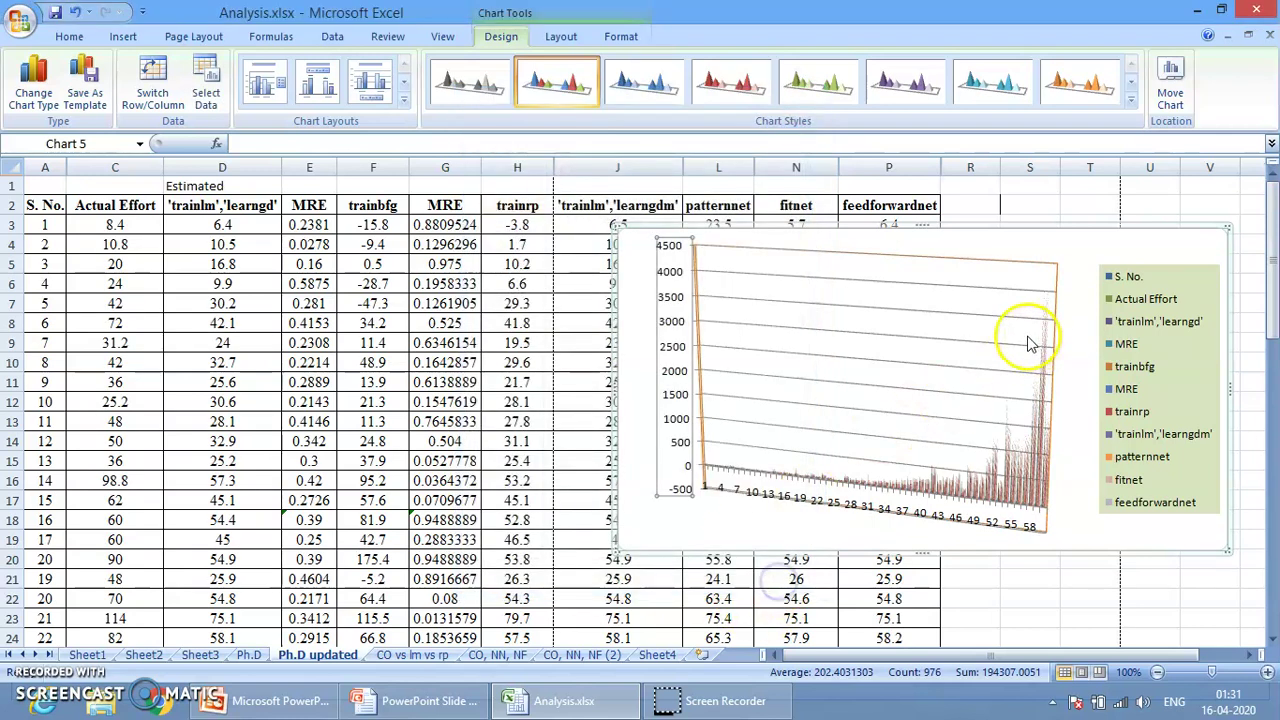
# - Apply a solid border line to the chart's plot area, and delete the pyramid chart from the sheet
pyautogui.rightClick(1066, 256)
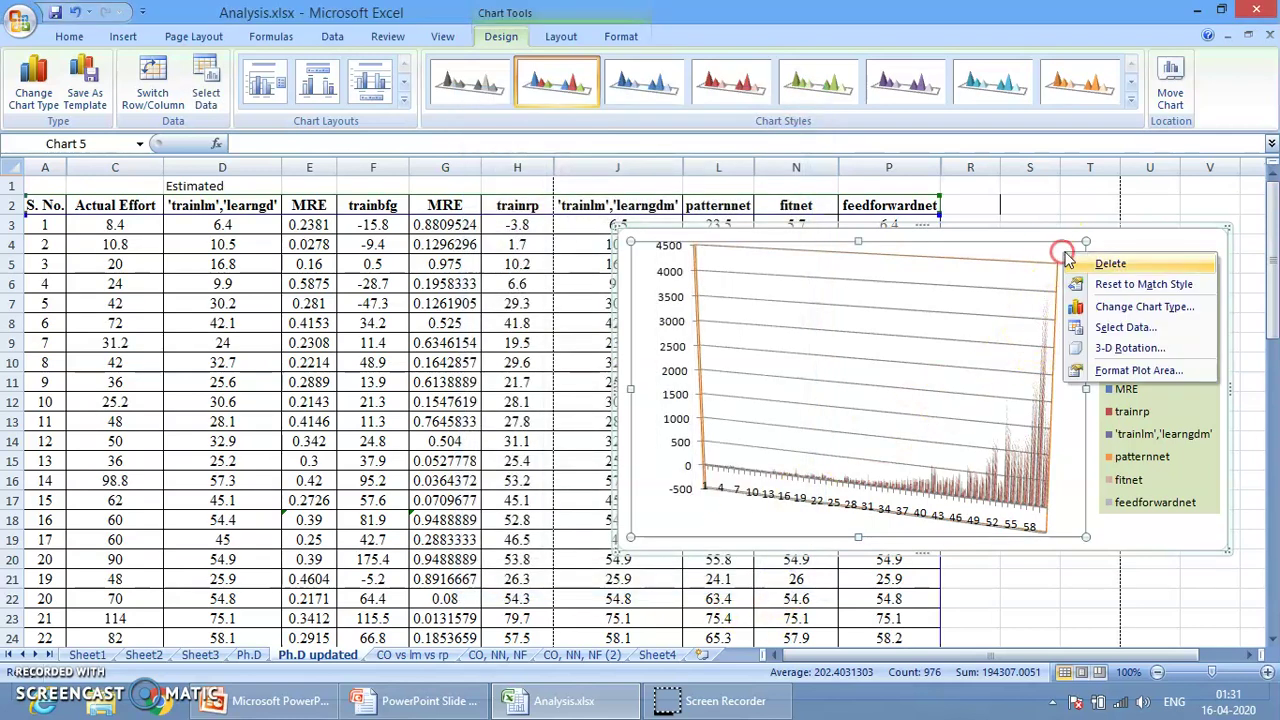
pyautogui.click(1125, 370)
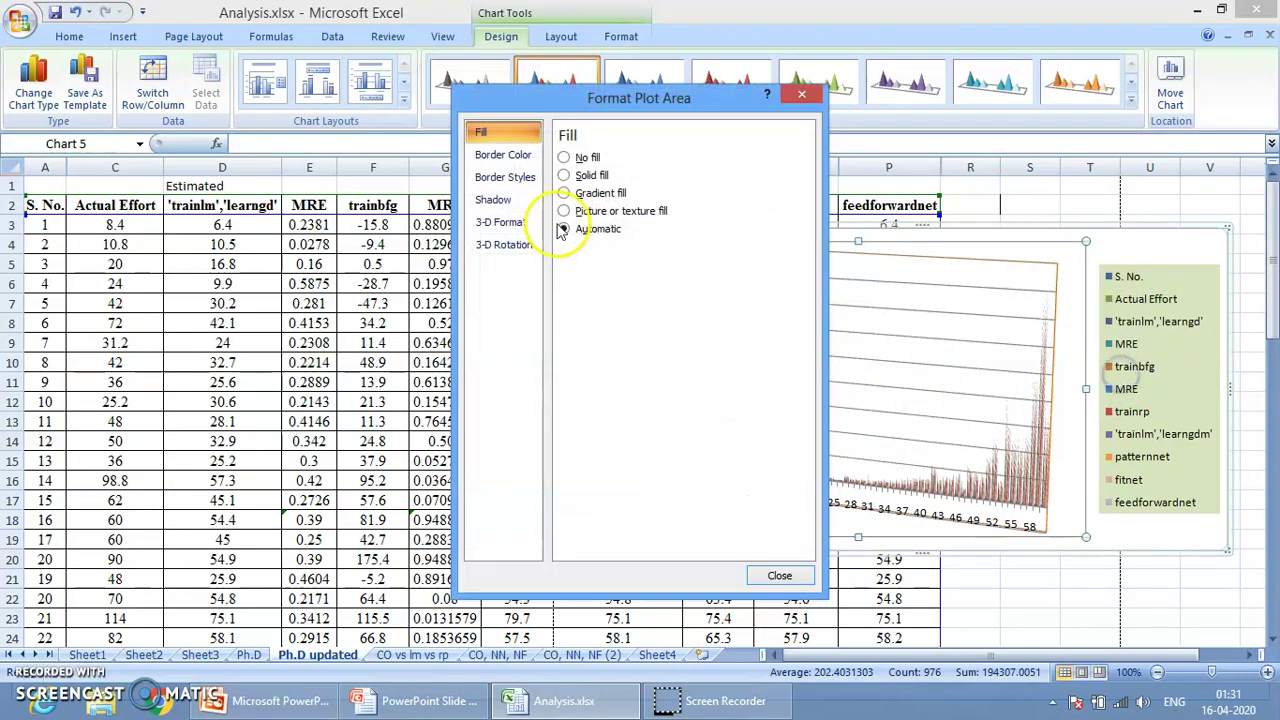
pyautogui.click(520, 154)
pyautogui.click(586, 174)
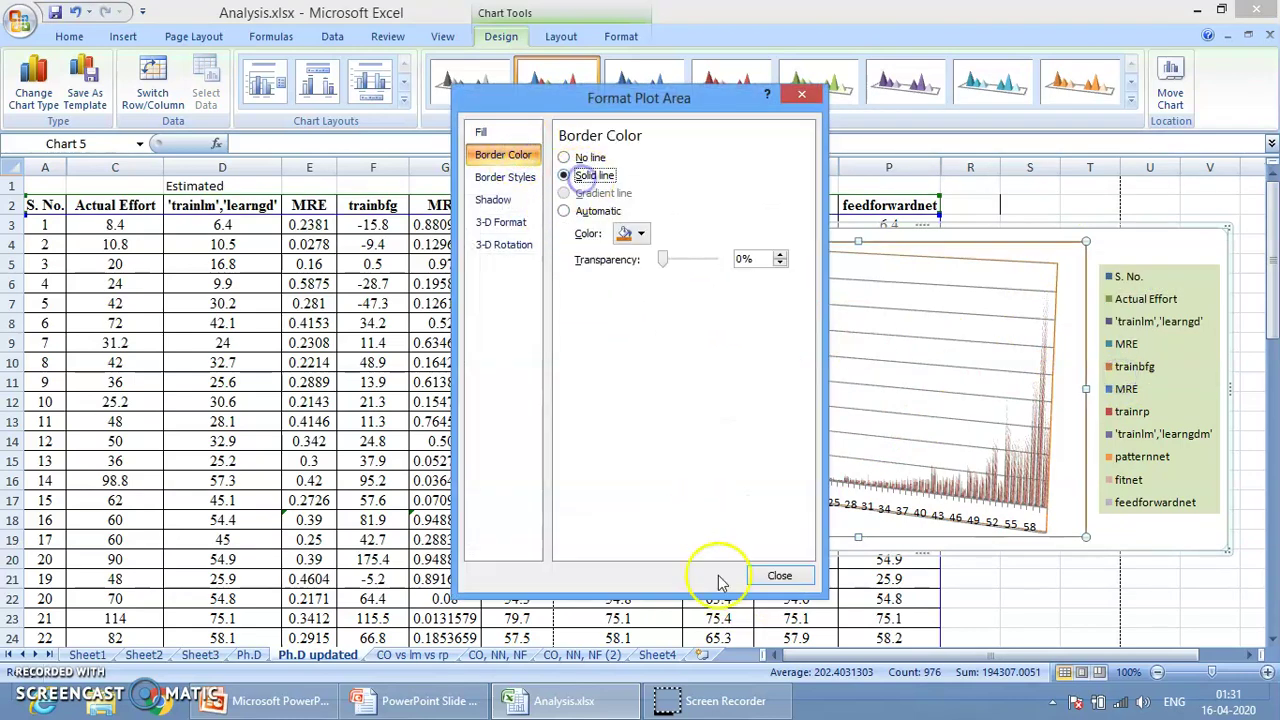
pyautogui.click(778, 576)
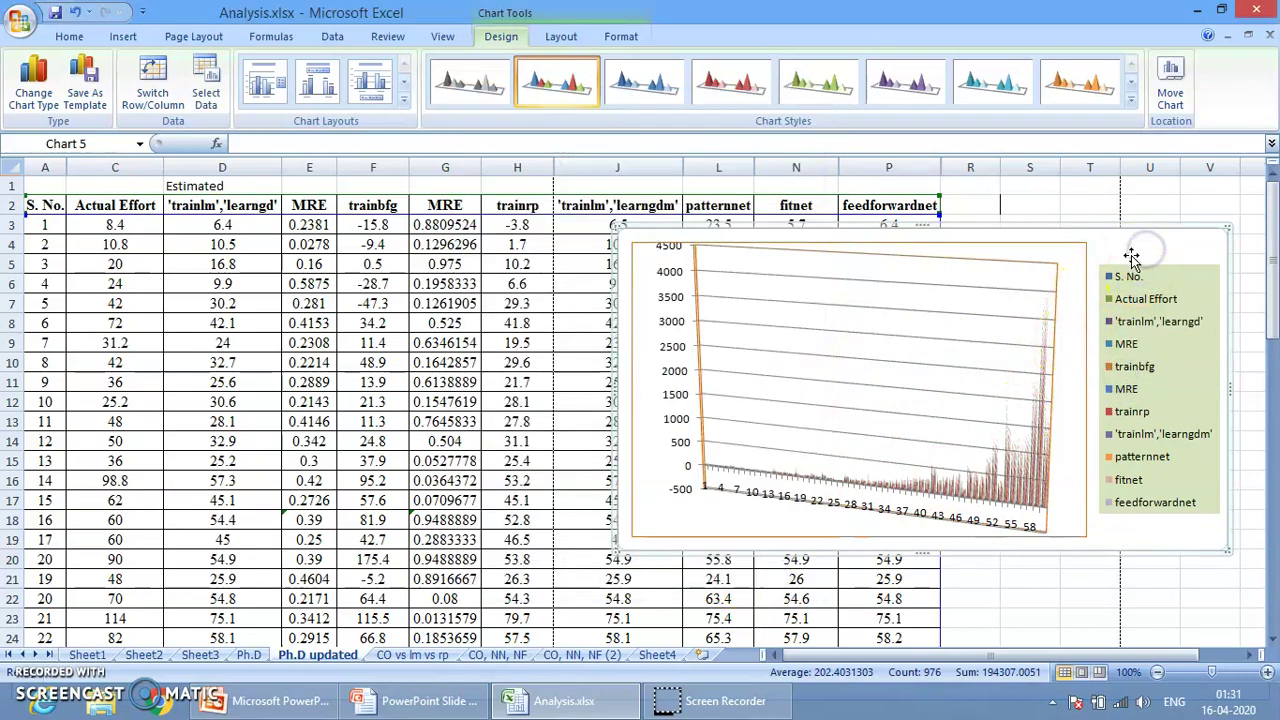
pyautogui.press('Delete')
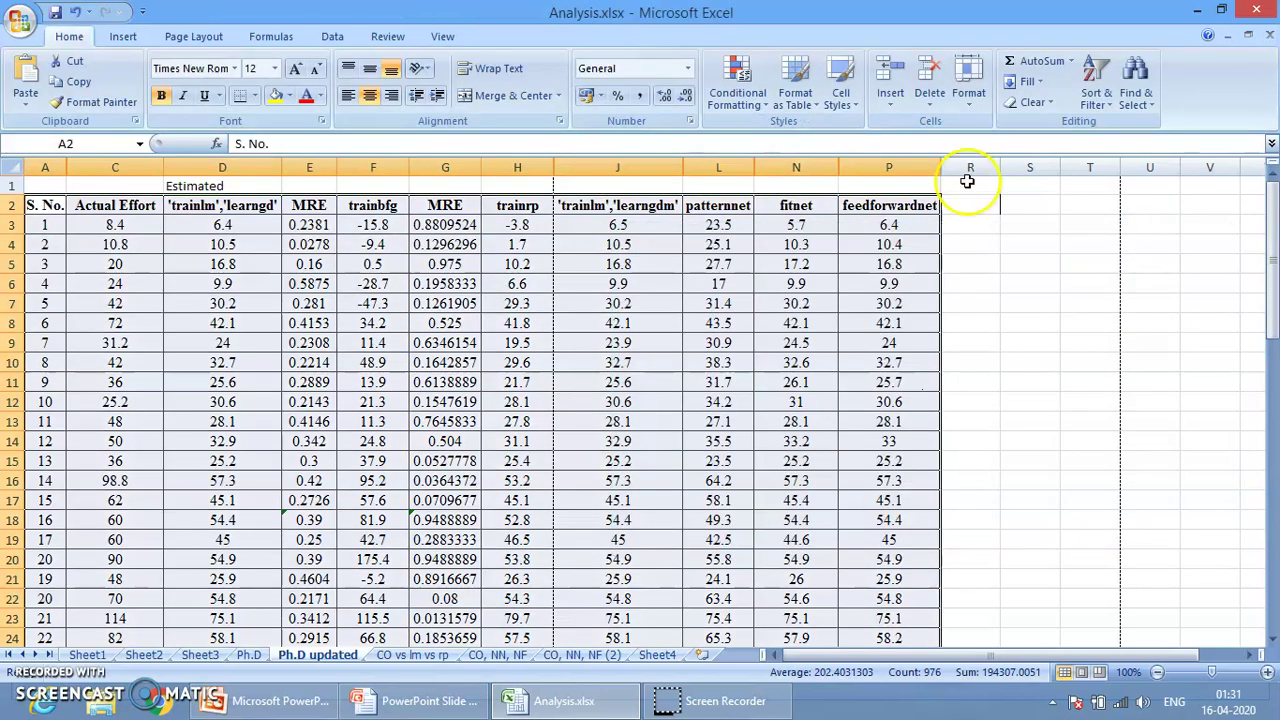
# - Try out an enlarged Stacked Line with Markers chart of the selected table and delete it
pyautogui.click(123, 36)
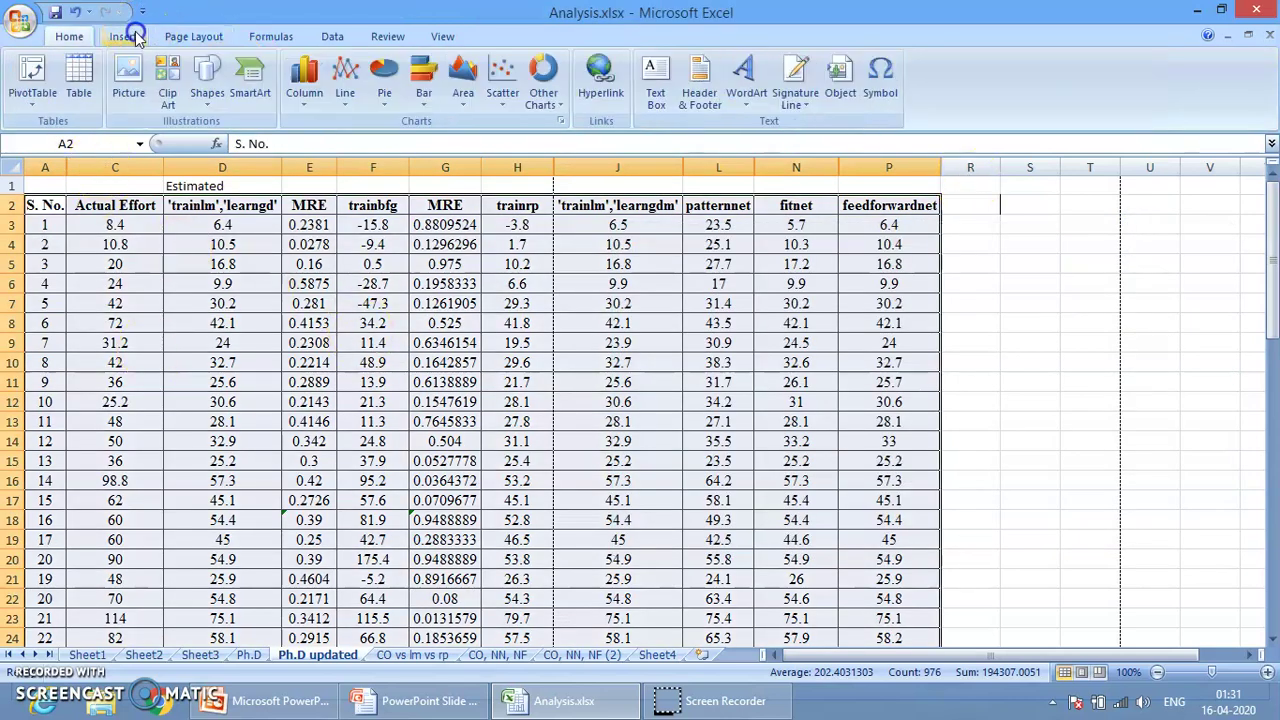
pyautogui.click(345, 88)
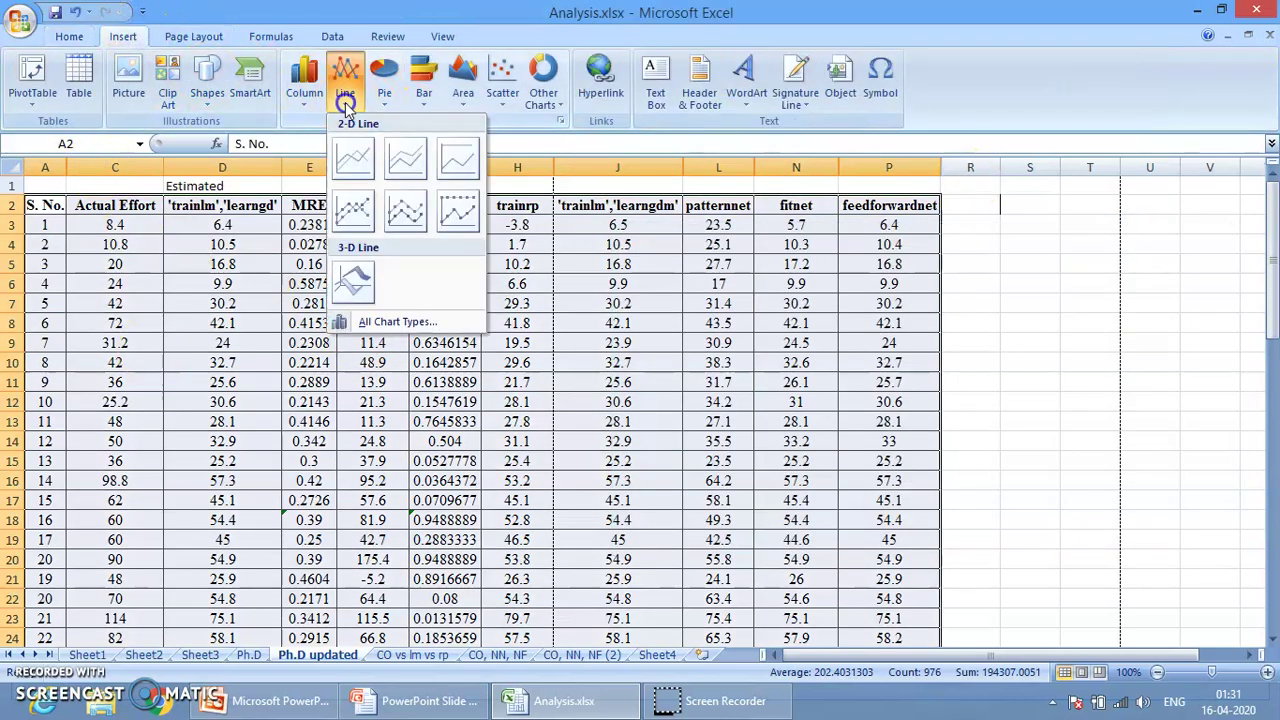
pyautogui.click(400, 210)
pyautogui.moveTo(940, 400); pyautogui.dragTo(1128, 415)
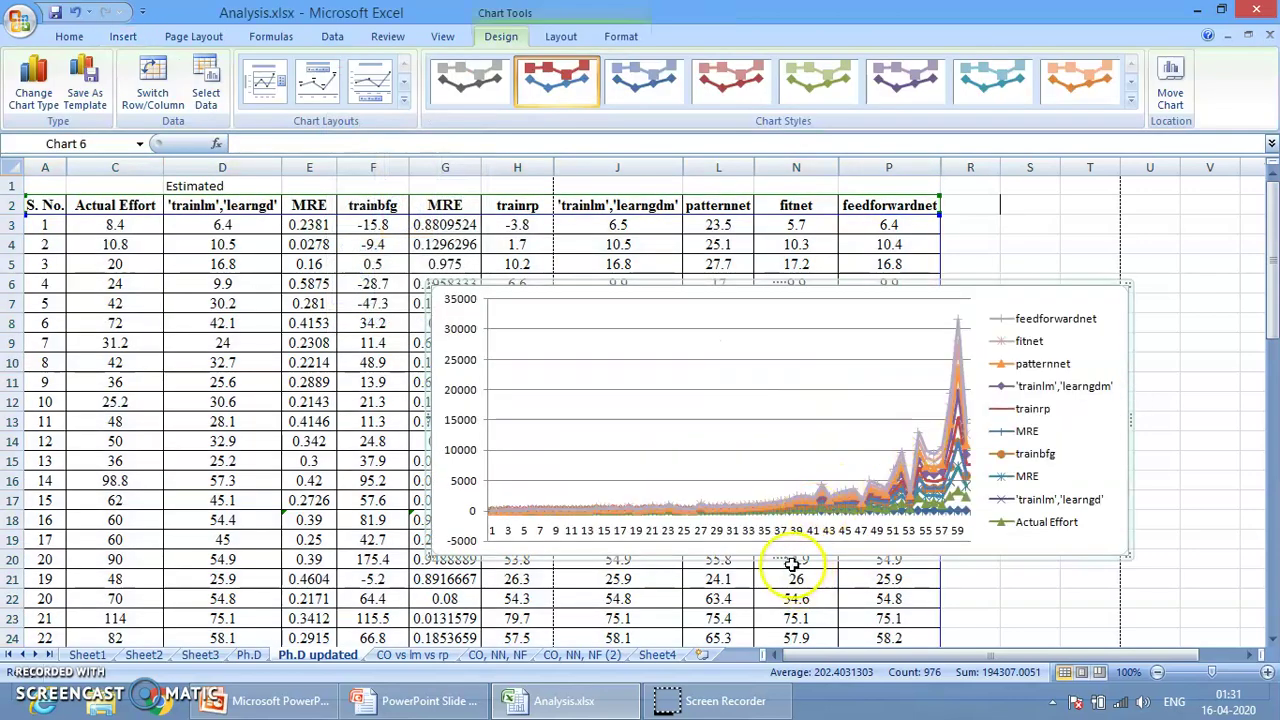
pyautogui.moveTo(784, 557); pyautogui.dragTo(786, 634)
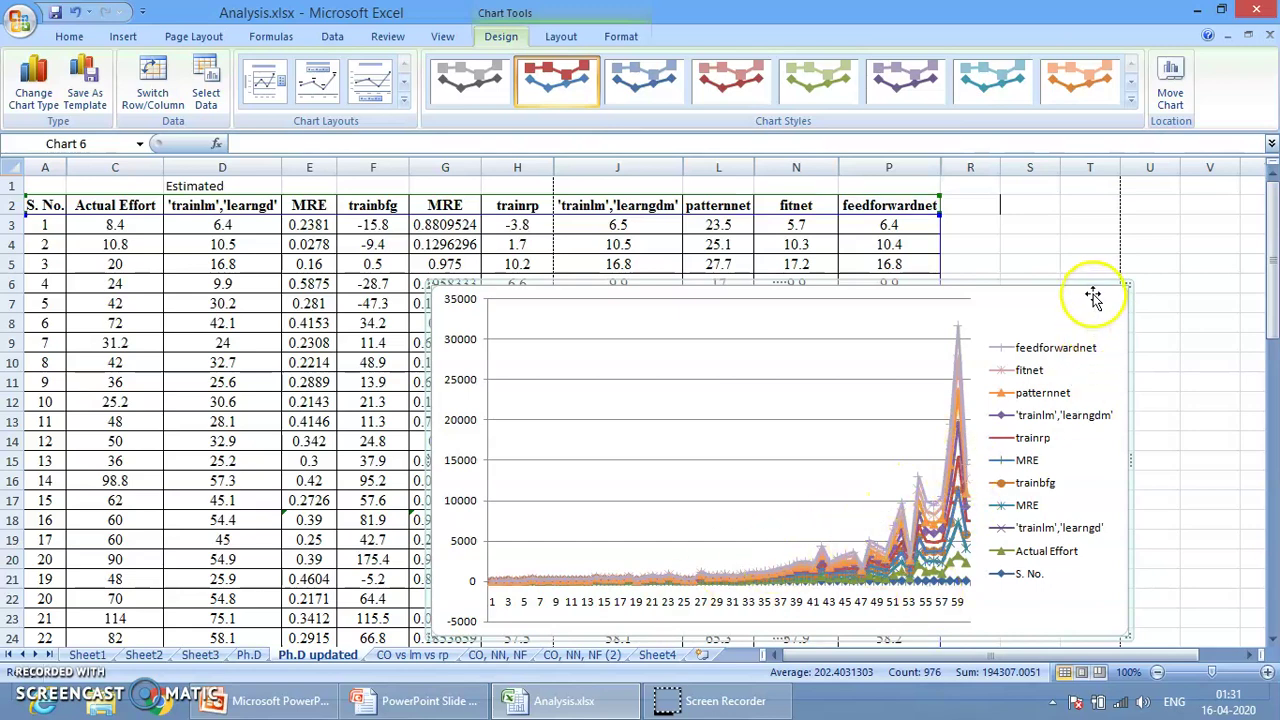
pyautogui.press('Delete')
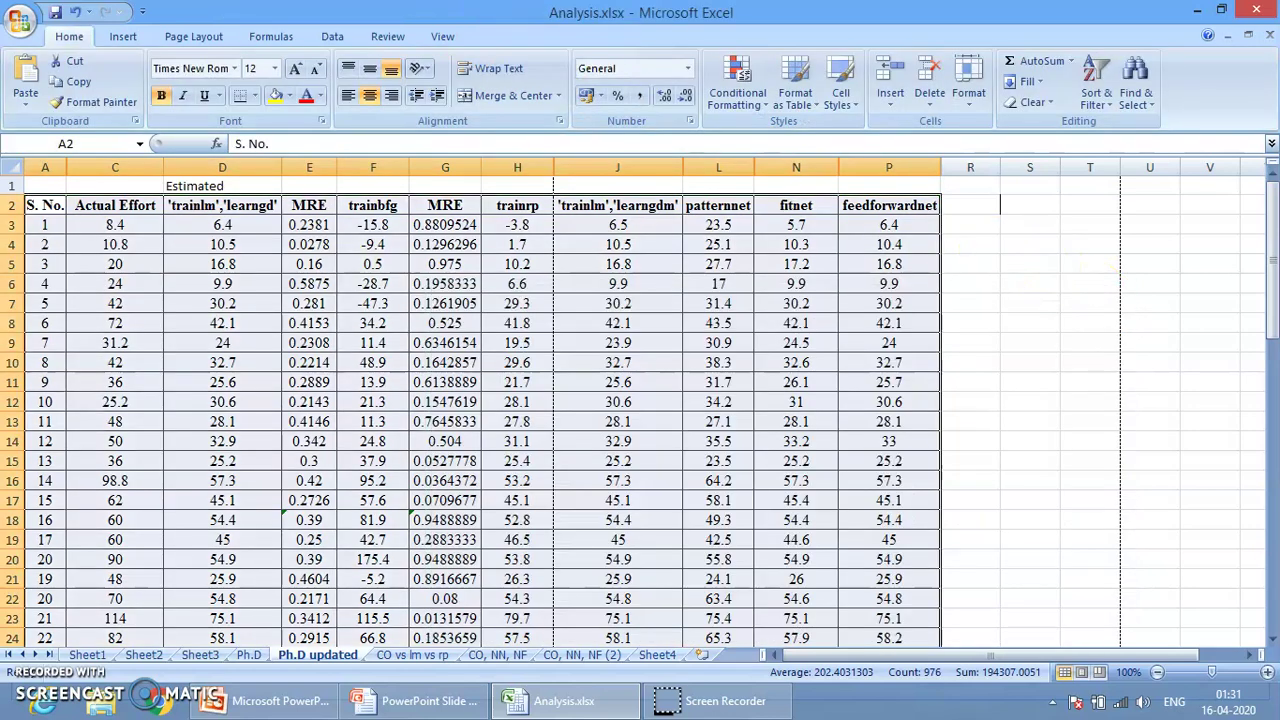
# - Try out a 2-D Exploded Pie chart of the selected table and delete it
pyautogui.click(144, 36)
pyautogui.click(384, 84)
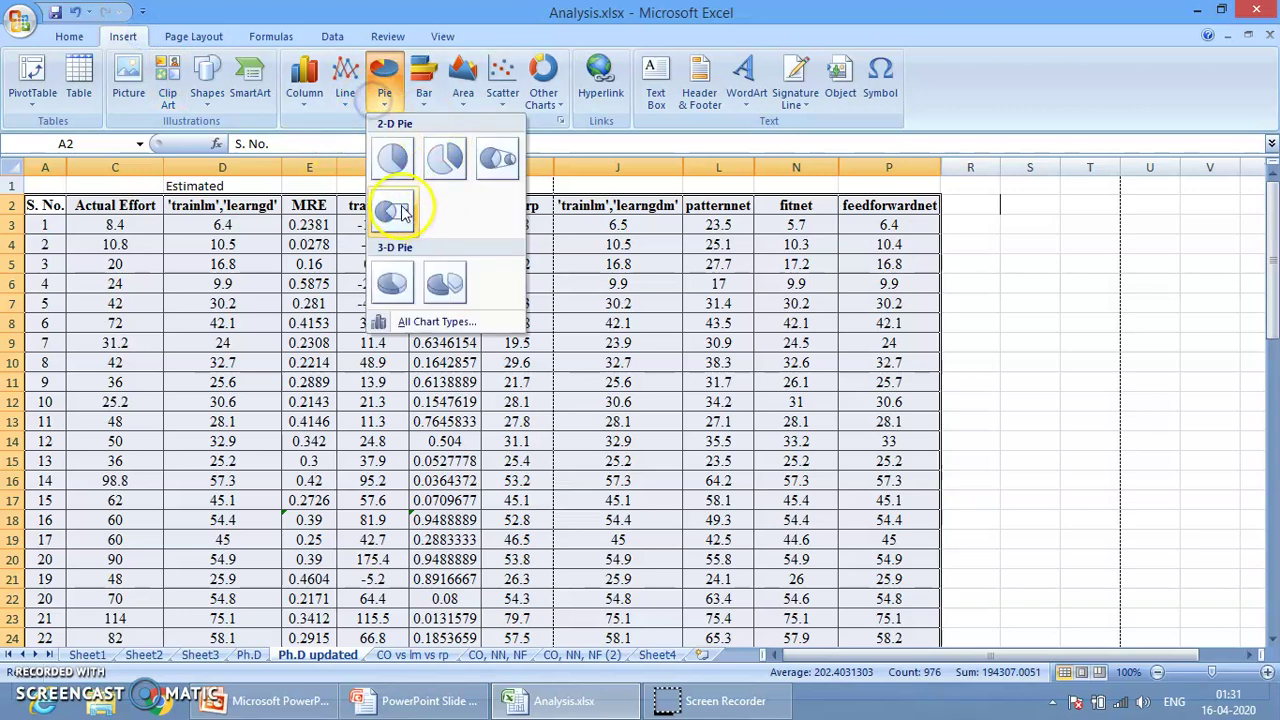
pyautogui.click(438, 166)
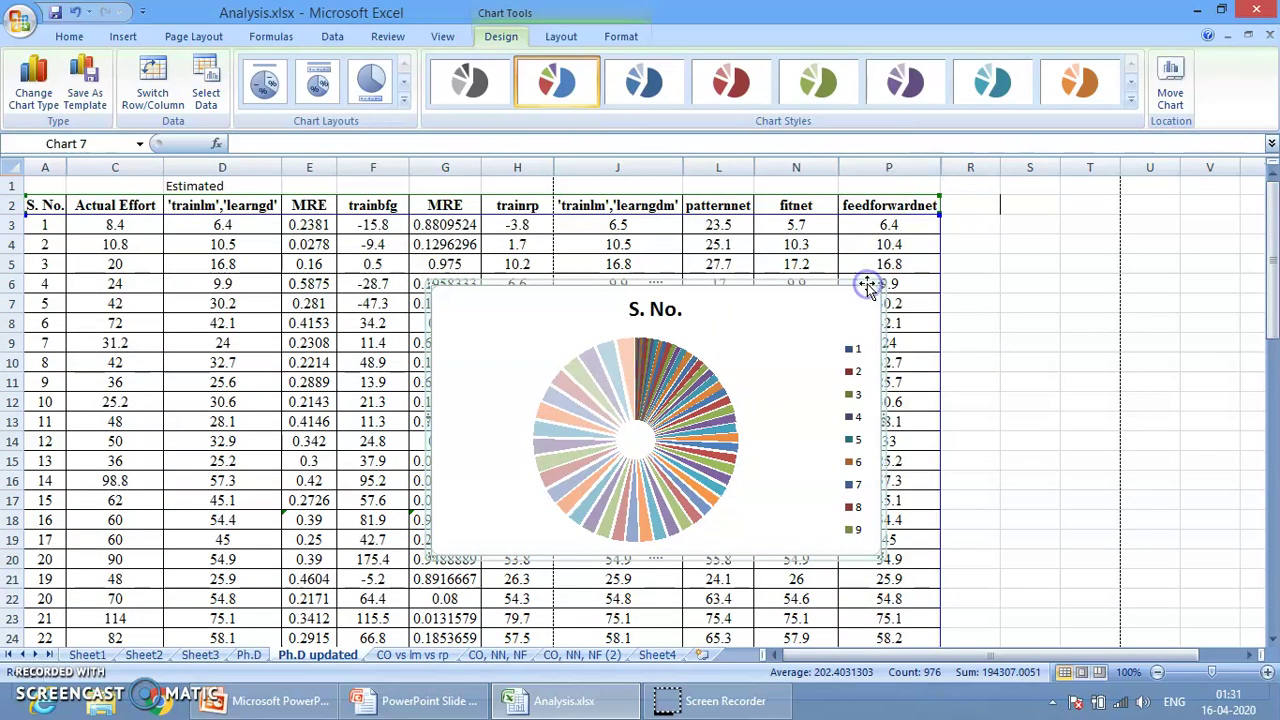
pyautogui.press('Delete')
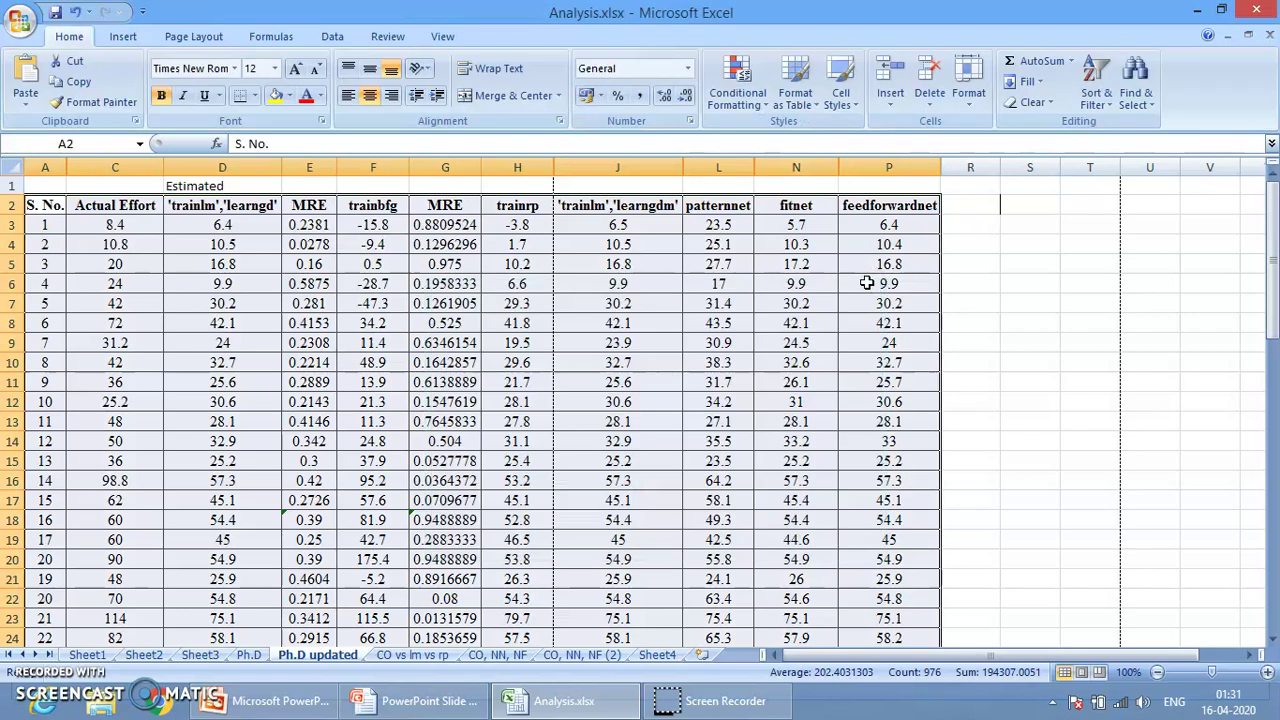
# - Enter the header LINKS in cell R2, beside the feedforwardnet column
pyautogui.click(966, 208)
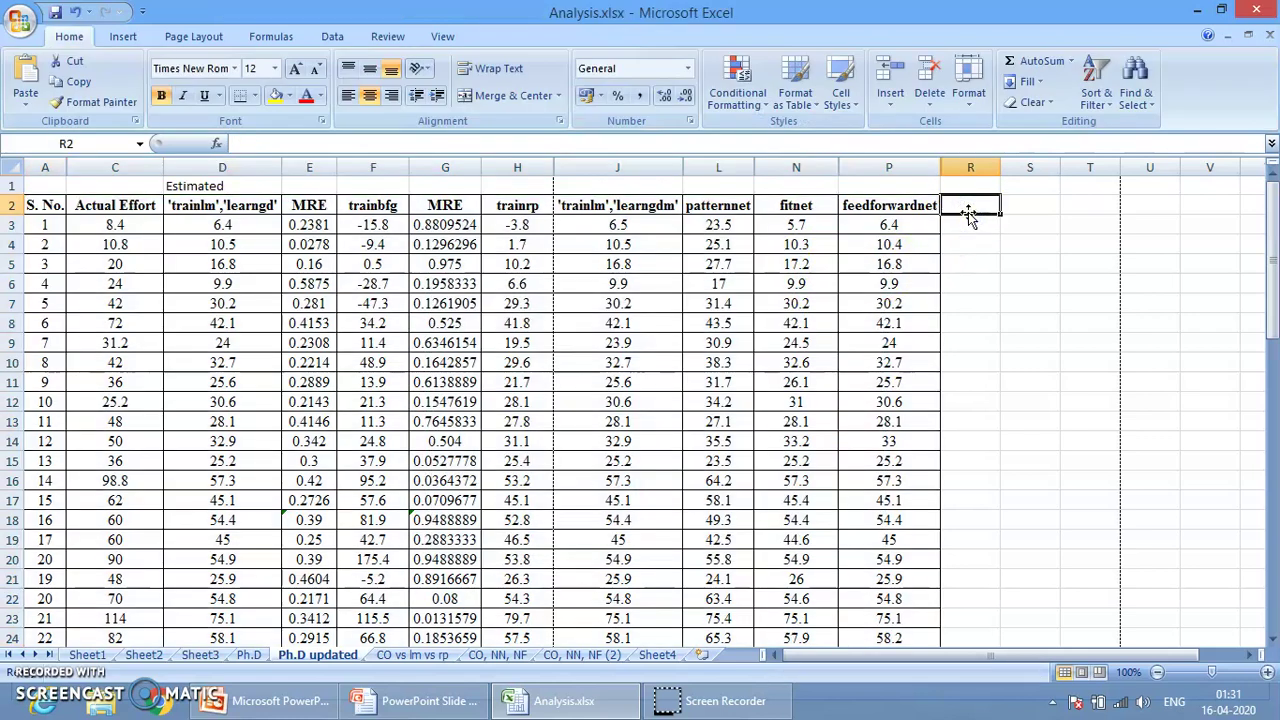
pyautogui.write('LINK')
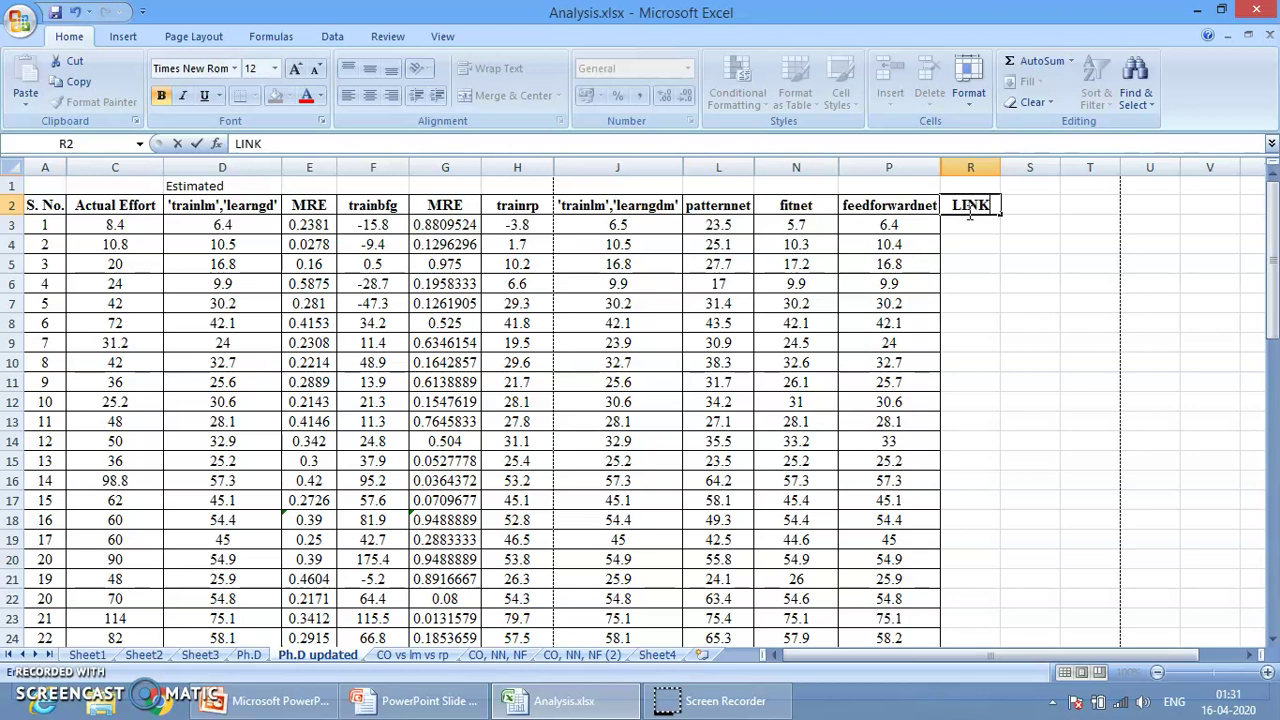
pyautogui.write('A')
pyautogui.press('Return')
pyautogui.click(968, 209)
pyautogui.click(288, 146)
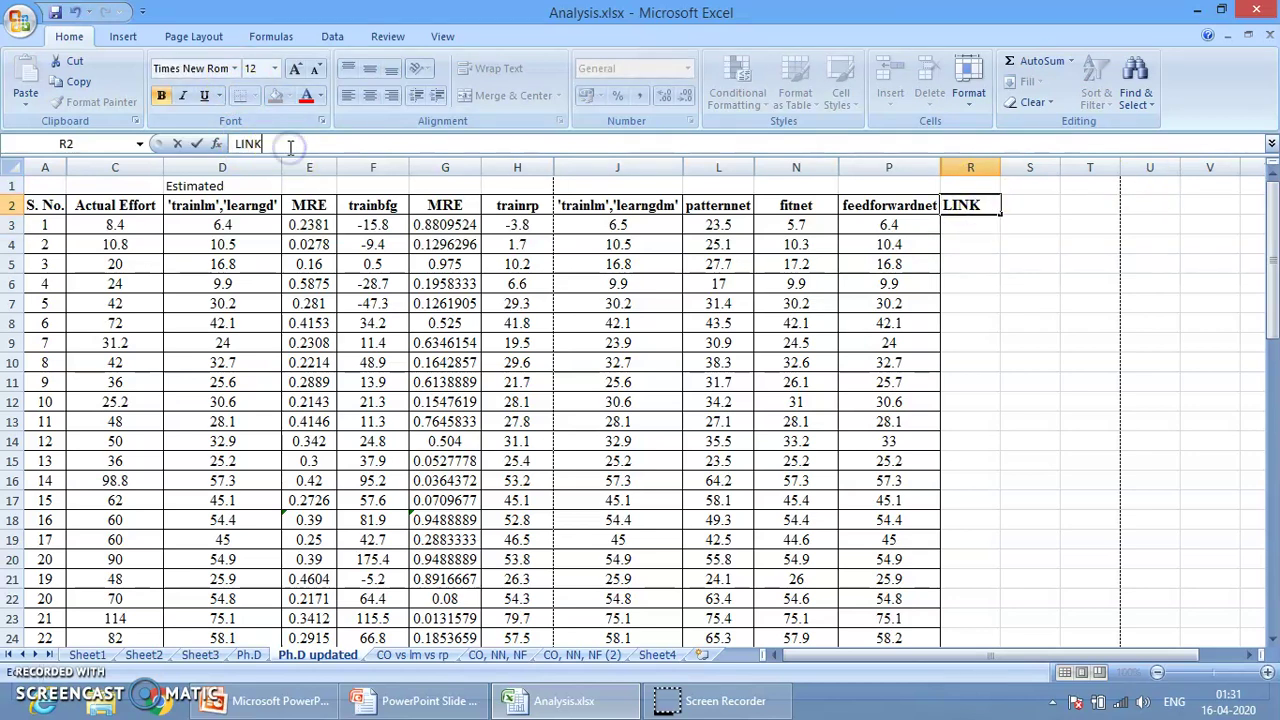
pyautogui.write('S')
pyautogui.press('Return')
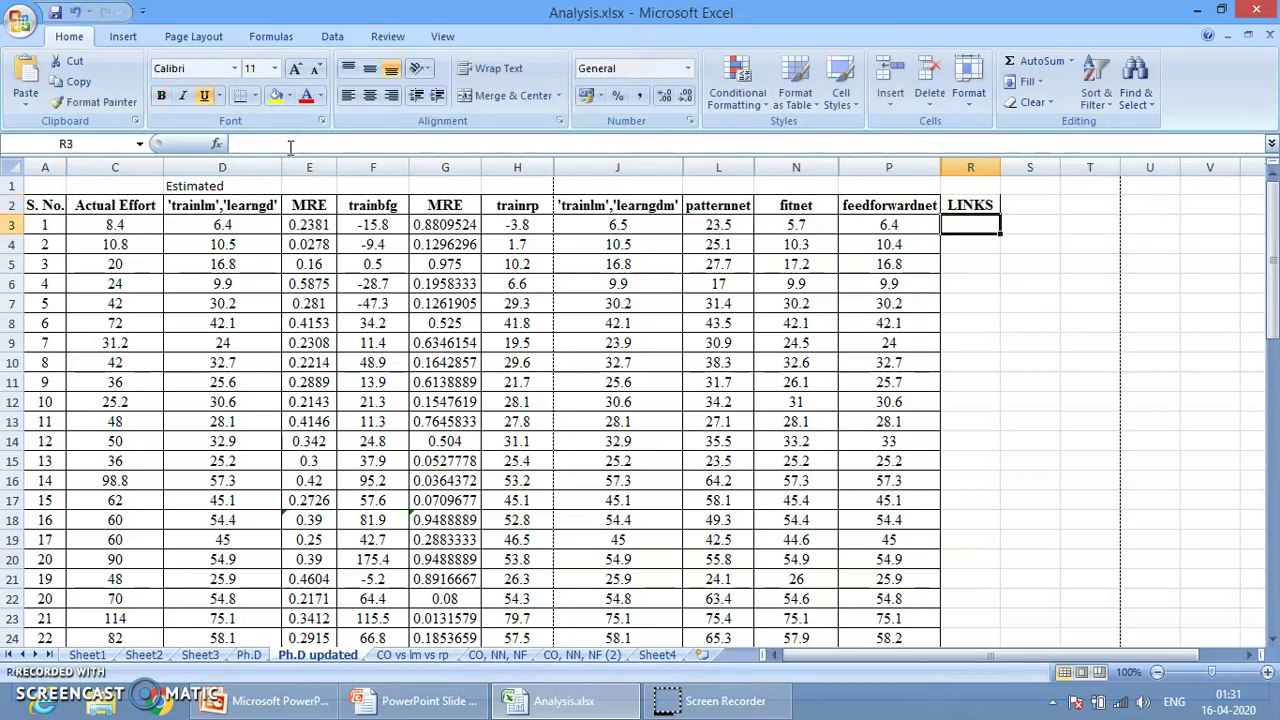
# - Insert a hyperlink in cell R3 to cell A1 of the Ph.D sheet, and test it before returning to the Ph.D updated sheet
pyautogui.click(124, 37)
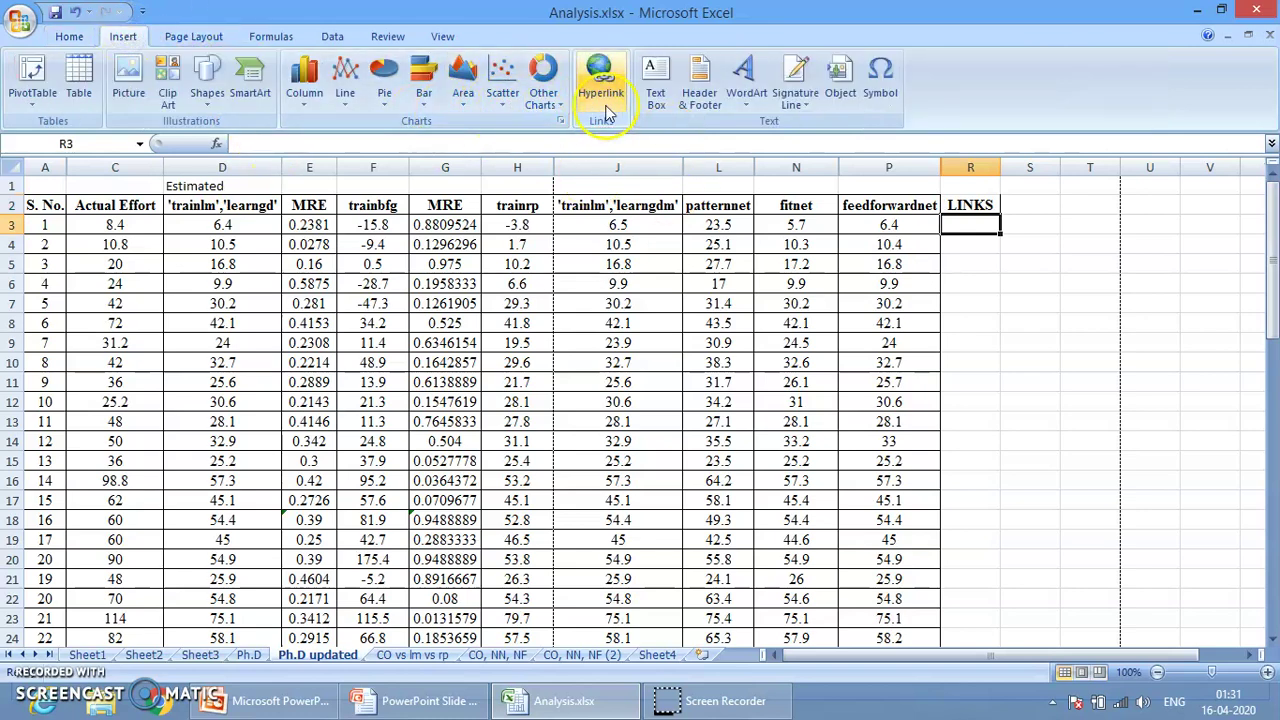
pyautogui.click(598, 96)
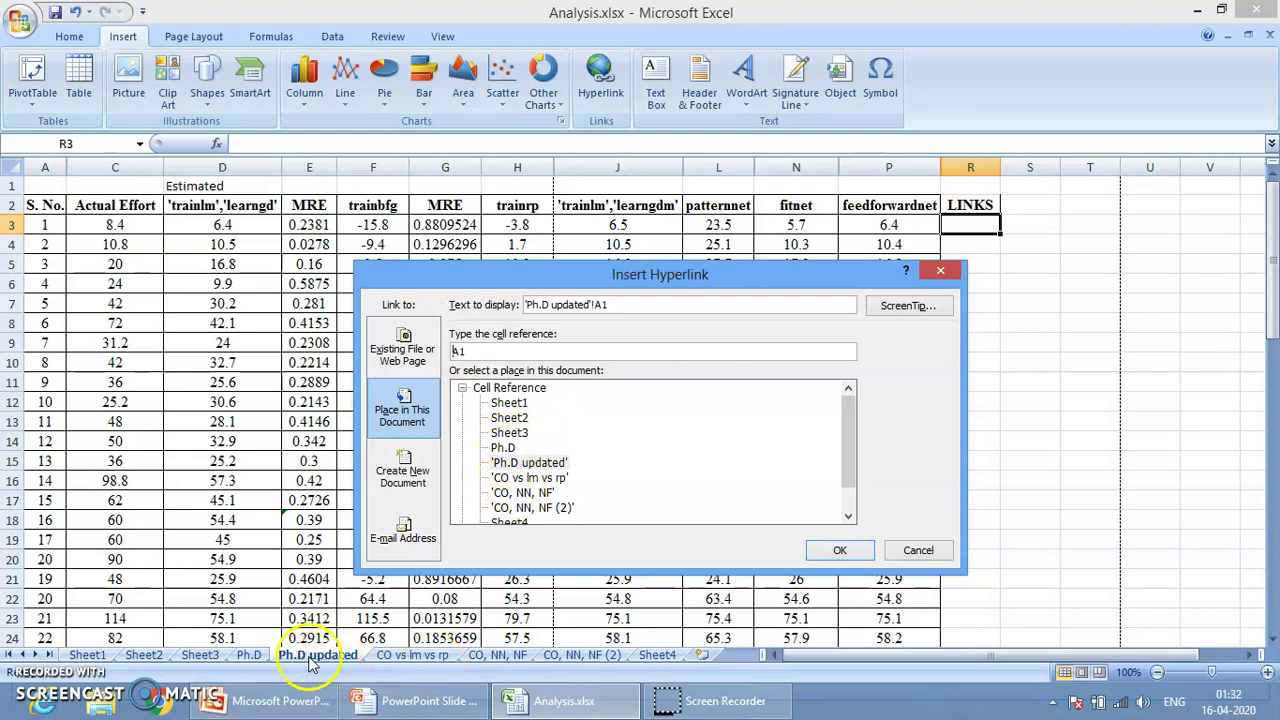
pyautogui.click(501, 448)
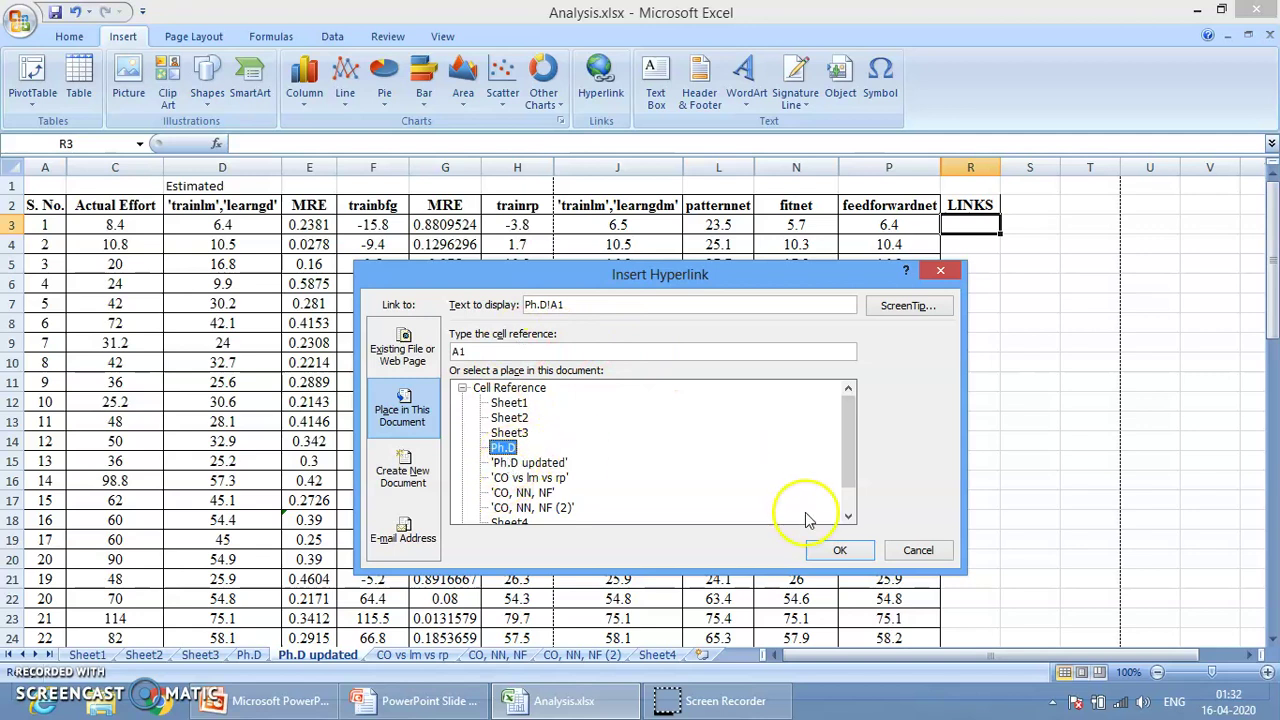
pyautogui.click(828, 552)
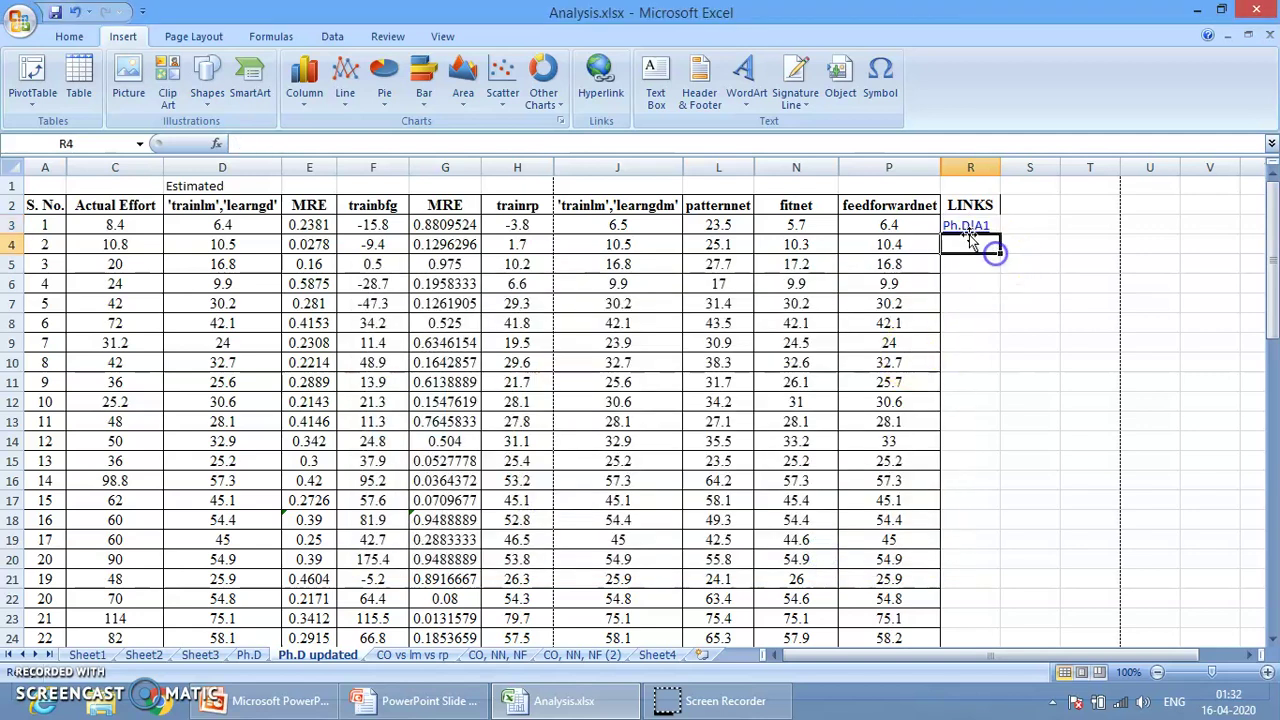
pyautogui.click(967, 224)
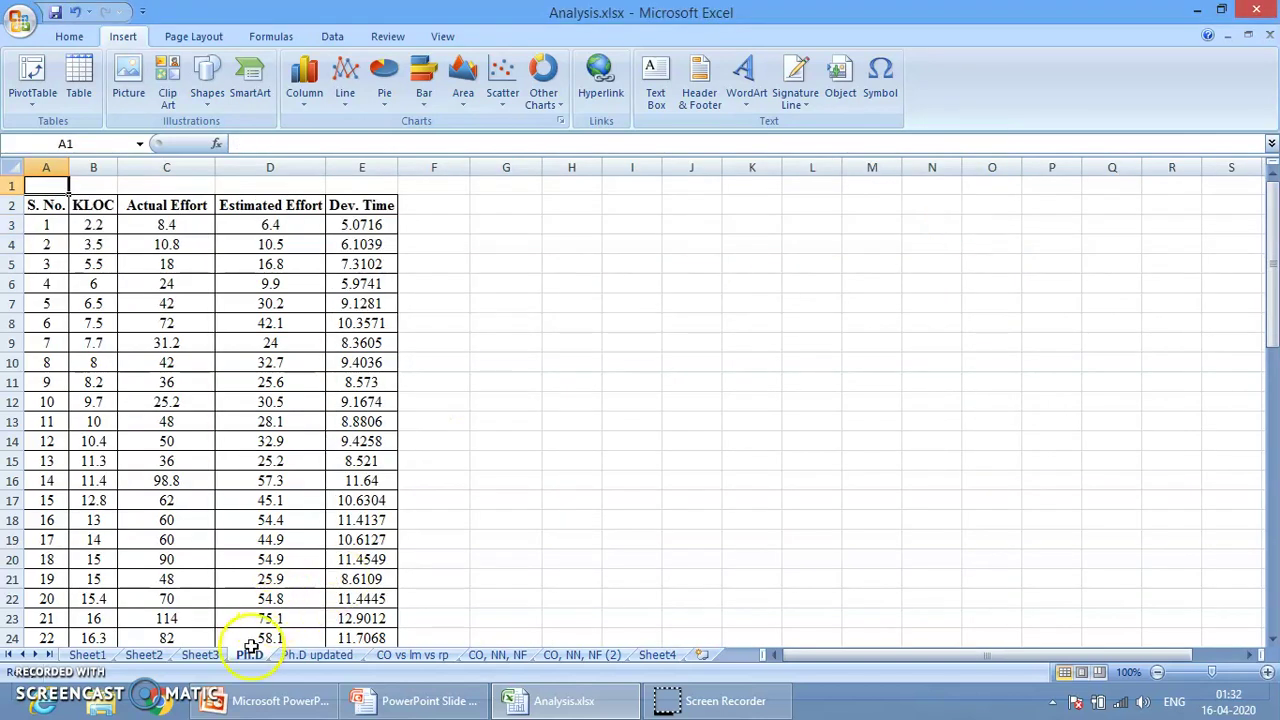
pyautogui.click(317, 654)
# - Start a hyperlink in cell R4 with a new document as its link target
pyautogui.click(968, 245)
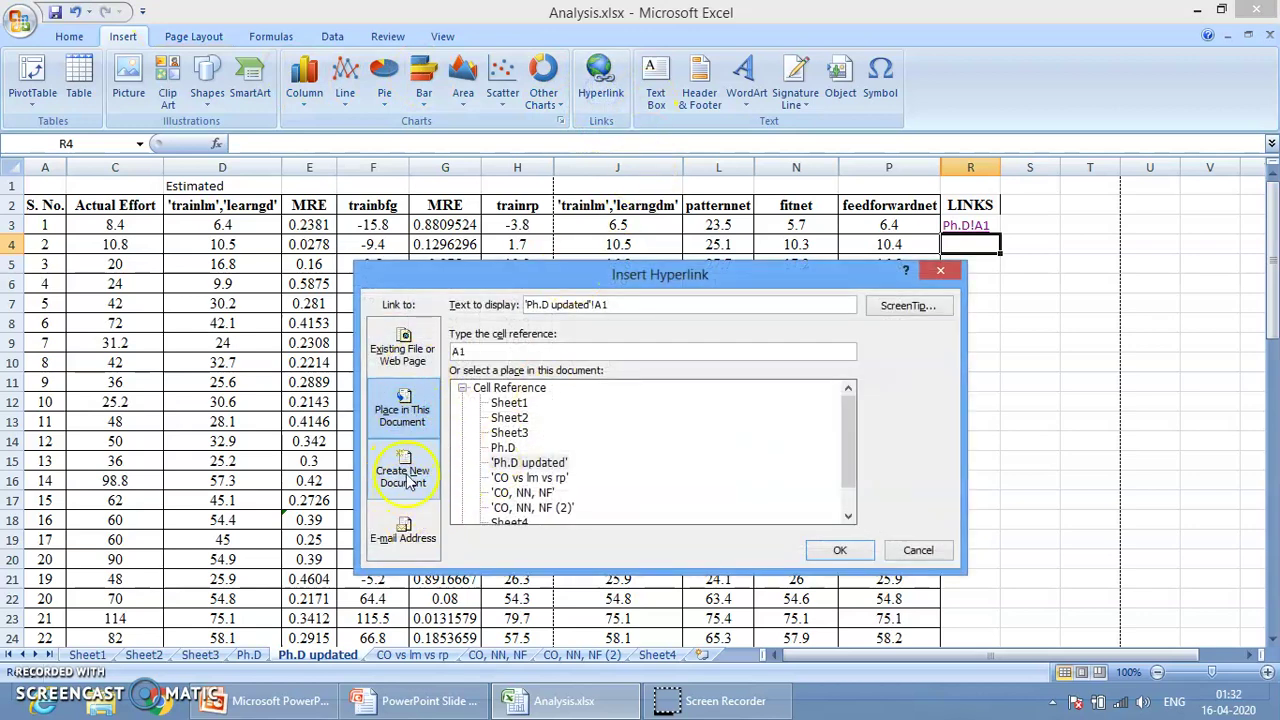
pyautogui.click(400, 530)
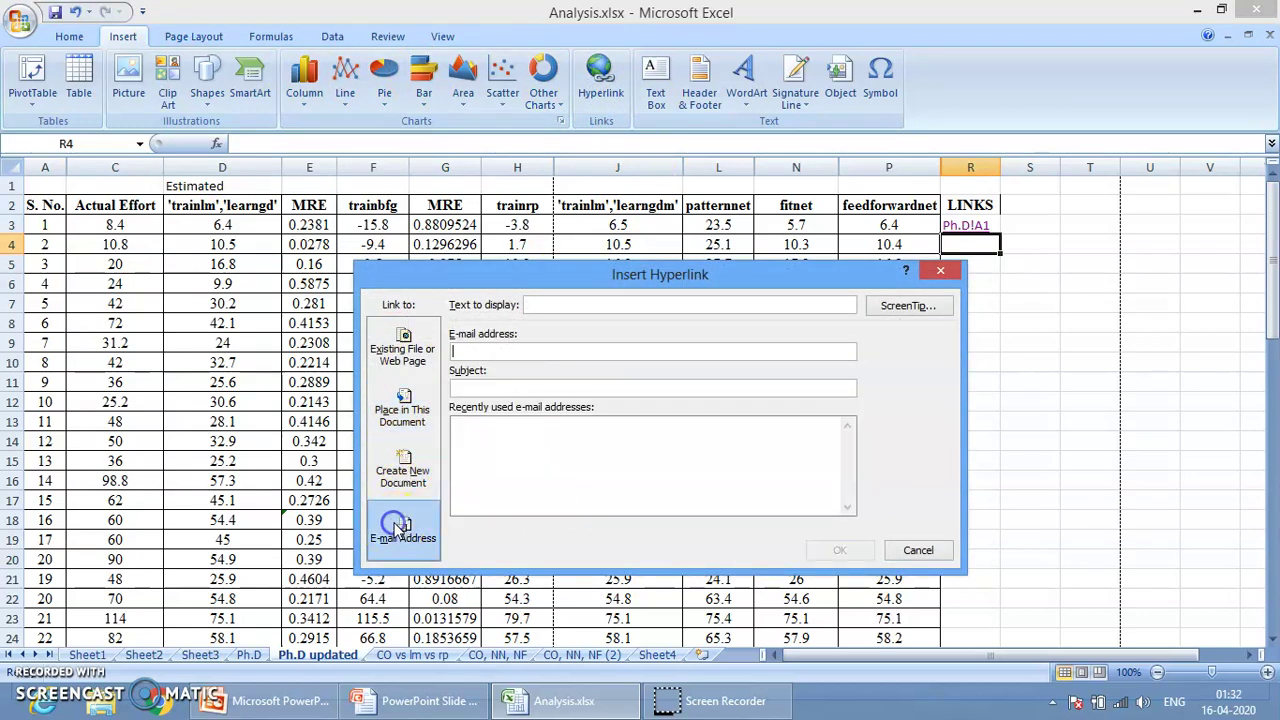
pyautogui.click(374, 456)
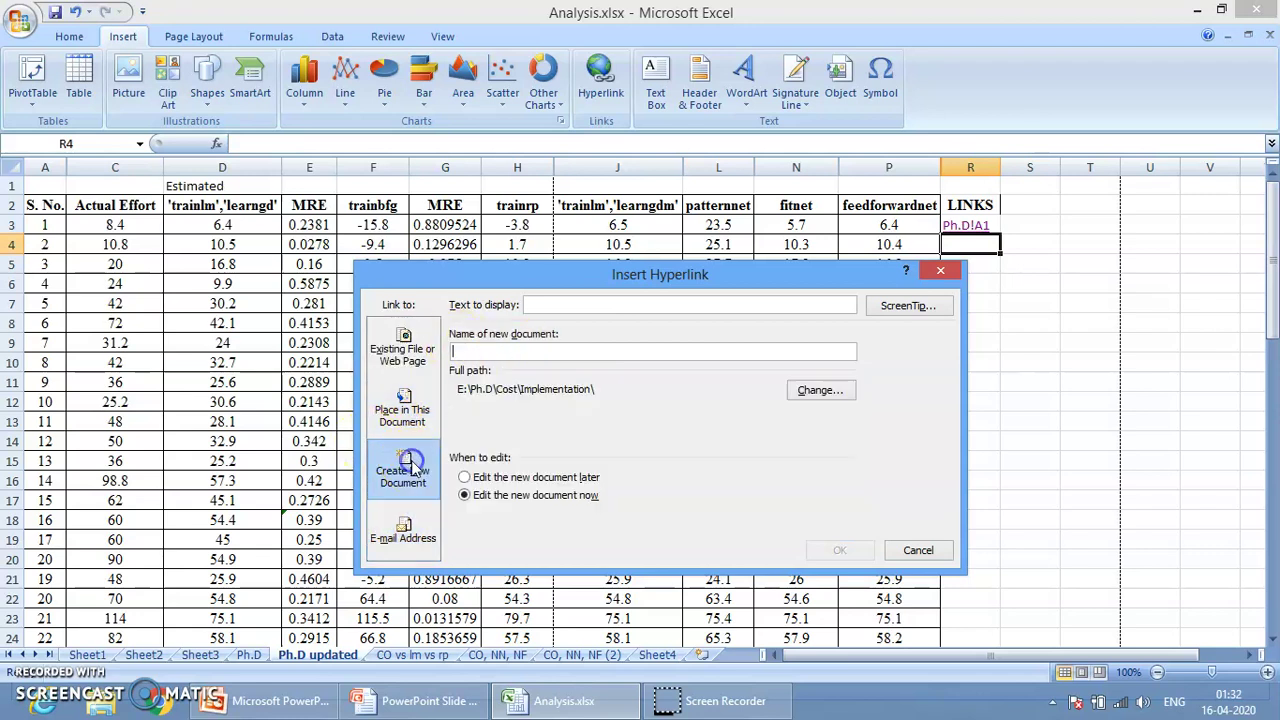
# - Choose Smartphone.pptx on the Desktop as the new document for the hyperlink in cell R4
pyautogui.click(820, 392)
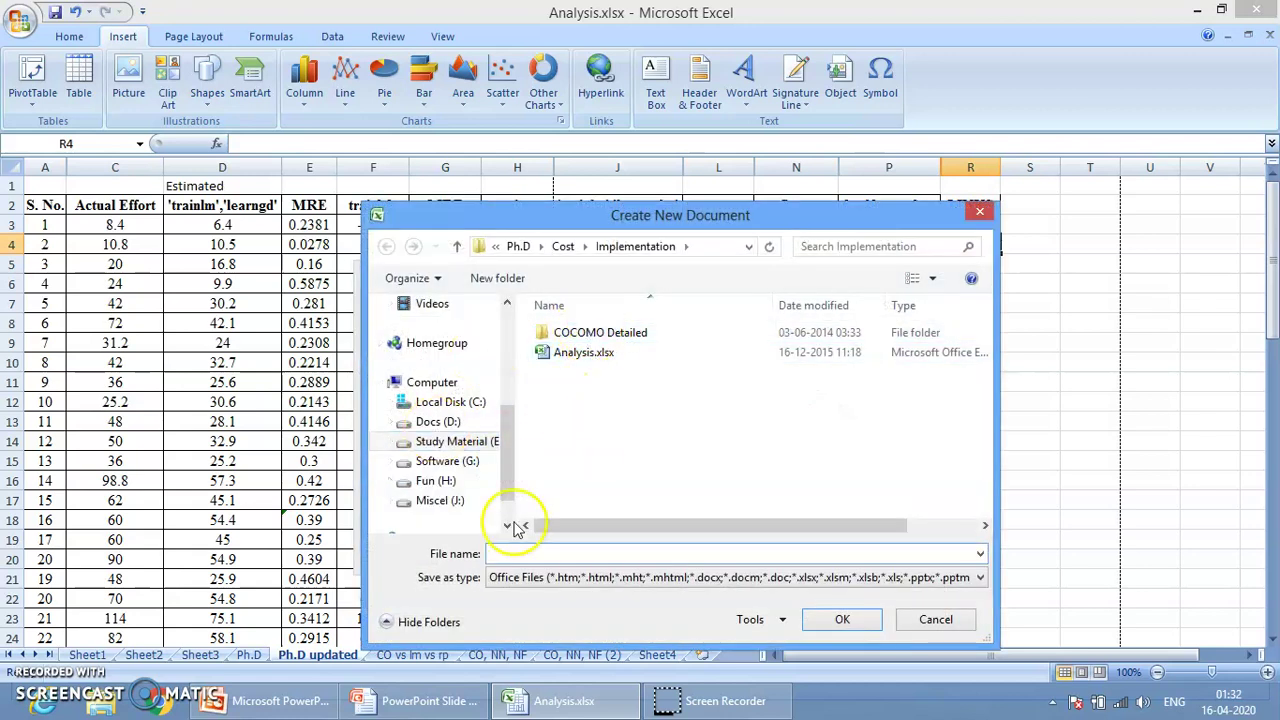
pyautogui.click(440, 441)
pyautogui.click(440, 461)
pyautogui.click(438, 421)
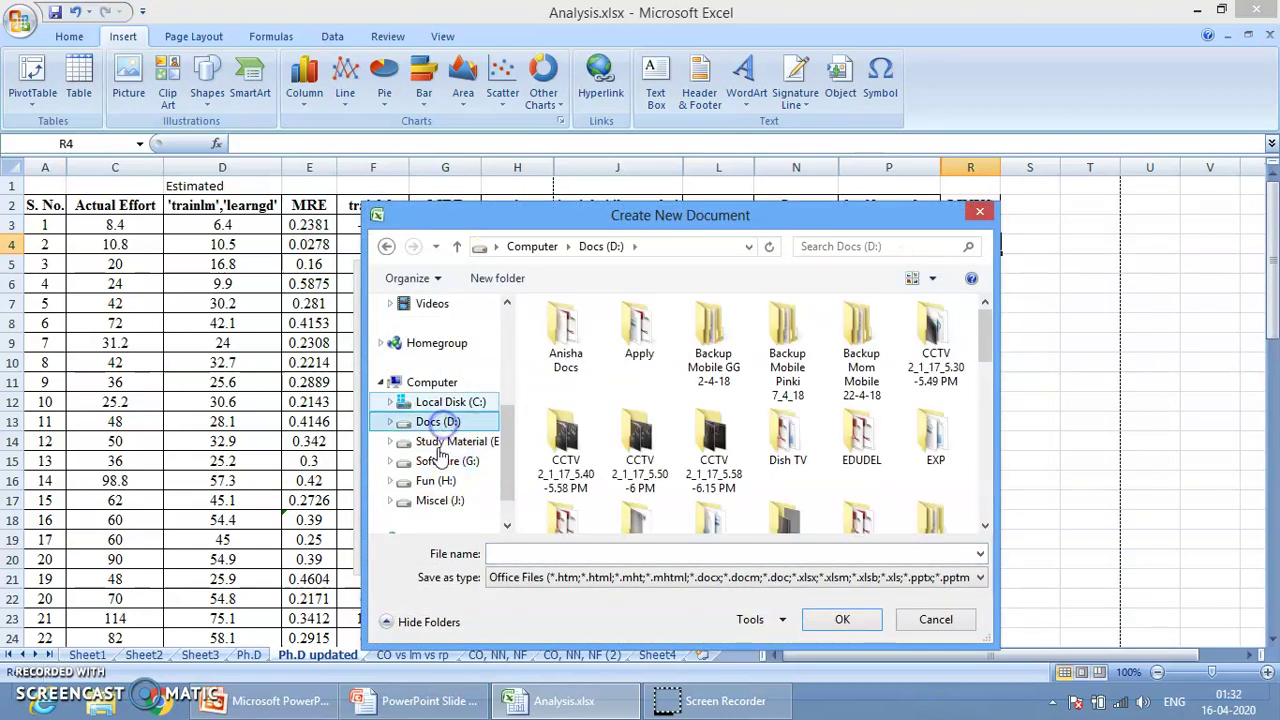
pyautogui.scroll(5, 495, 375)
pyautogui.click(460, 348)
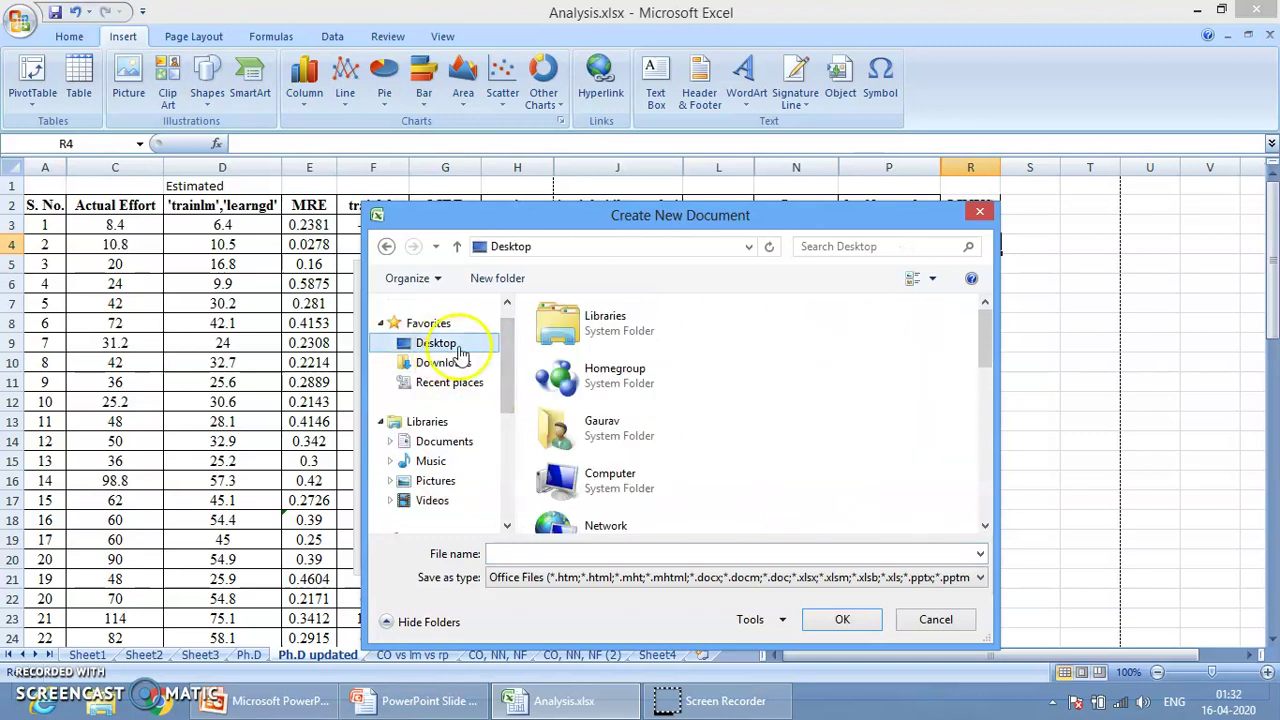
pyautogui.scroll(-5, 586, 409)
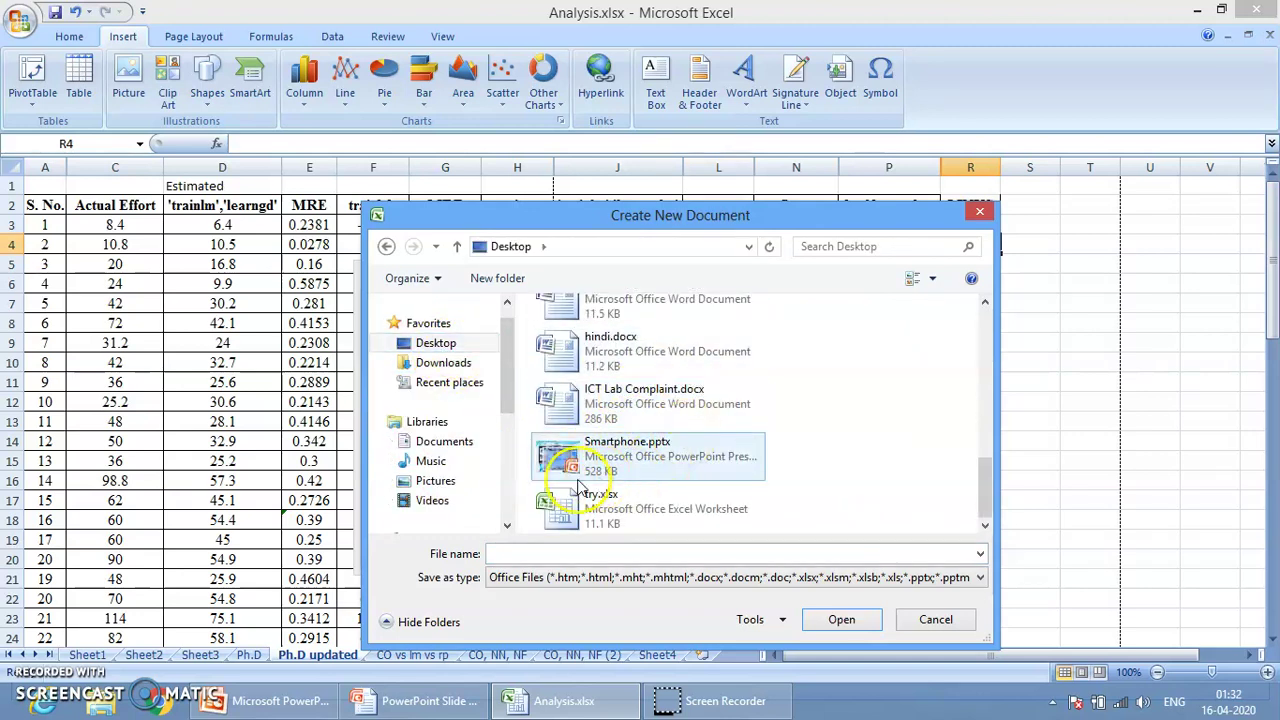
pyautogui.click(625, 456)
pyautogui.click(838, 619)
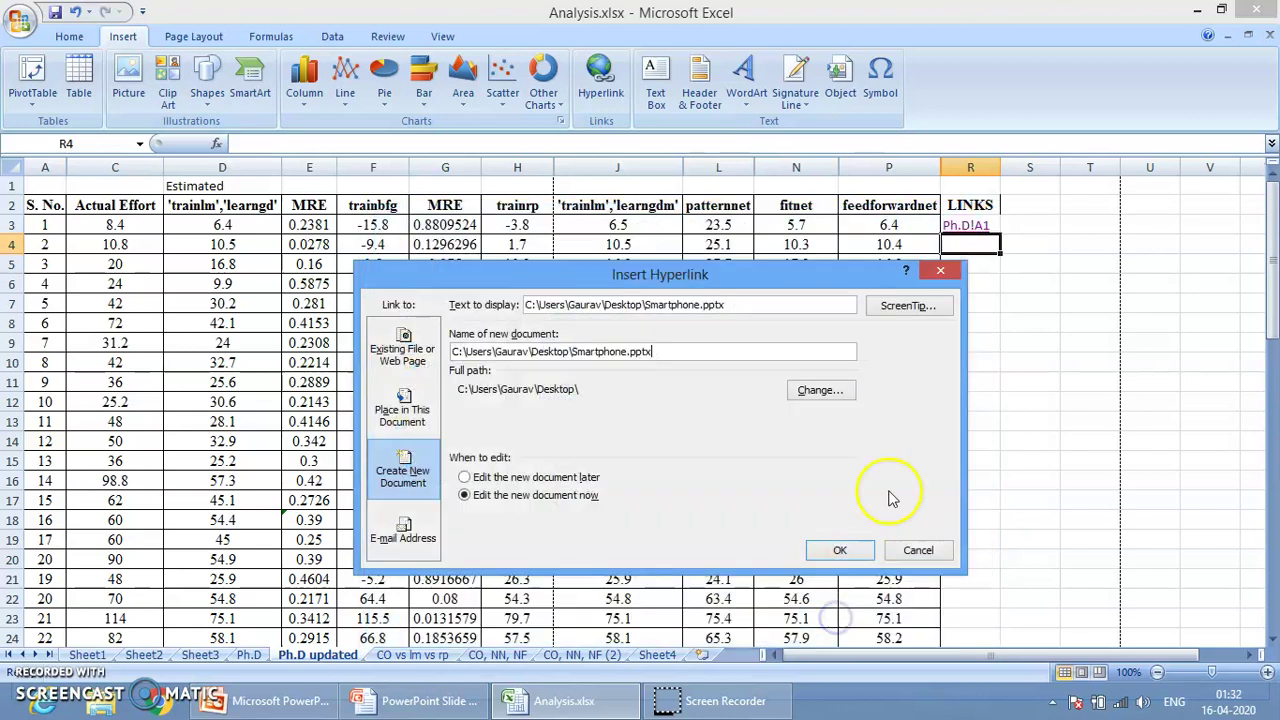
# - Try to create the Smartphone.pptx hyperlink, decline replacing the existing file, and cancel the hyperlink, keeping cell R4 selected
pyautogui.click(840, 550)
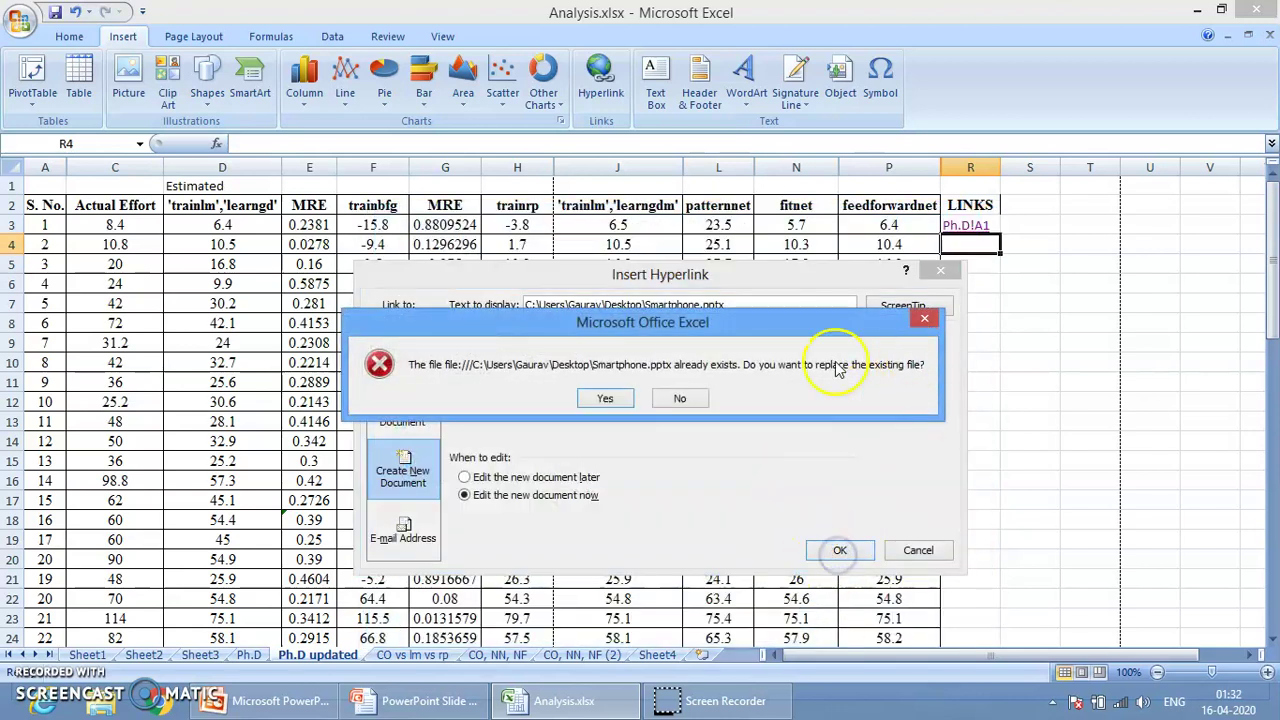
pyautogui.click(677, 399)
pyautogui.click(918, 551)
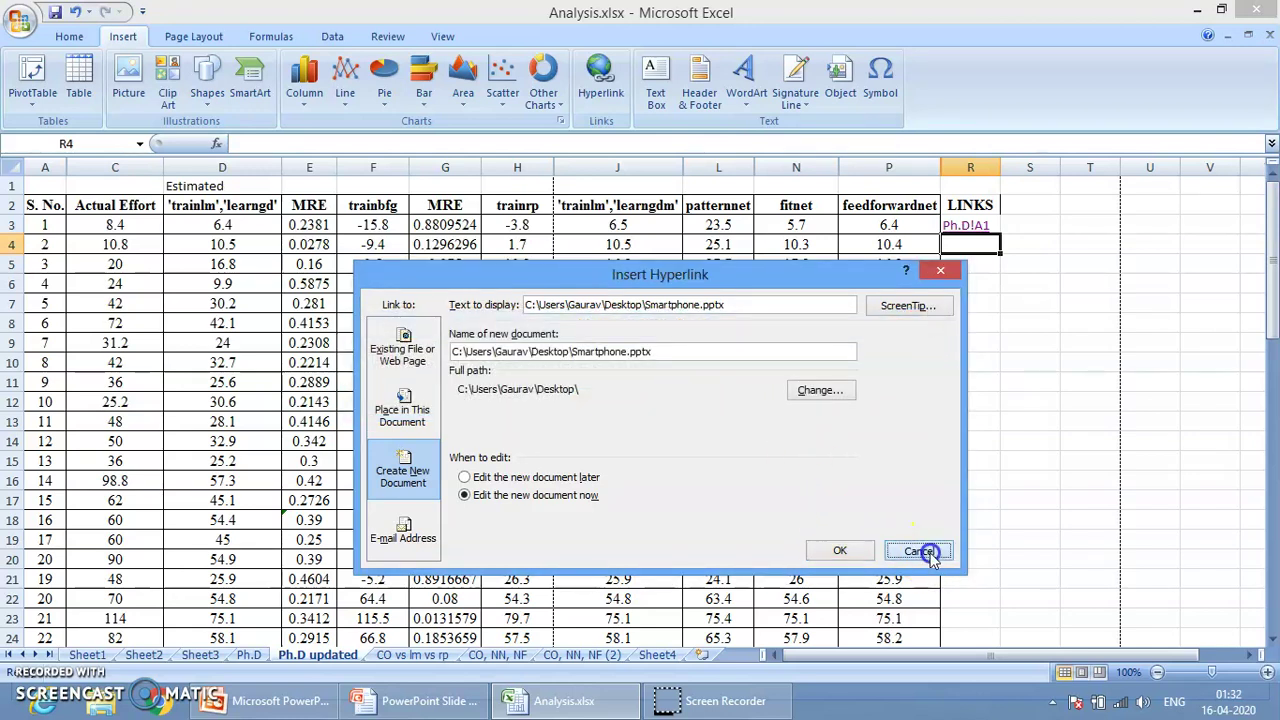
pyautogui.click(967, 254)
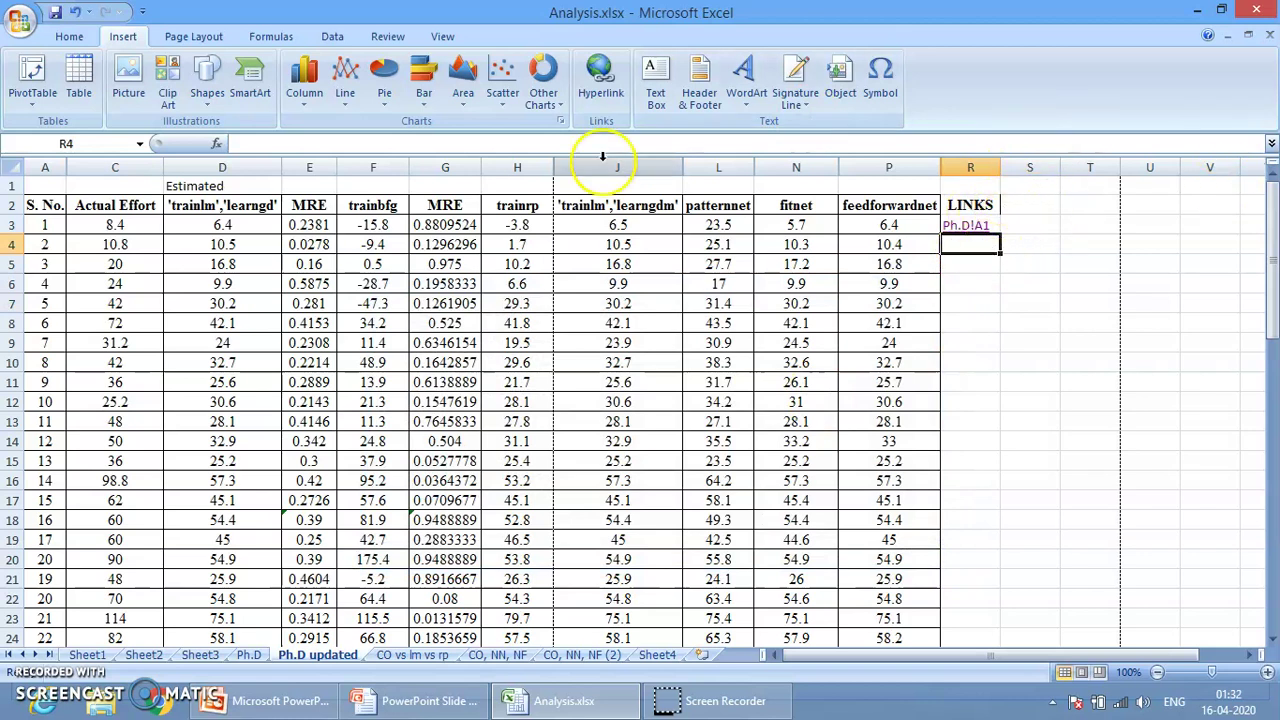
# - Search the Ph.D updated sheet for the value 72, stepping through the matches
pyautogui.click(67, 36)
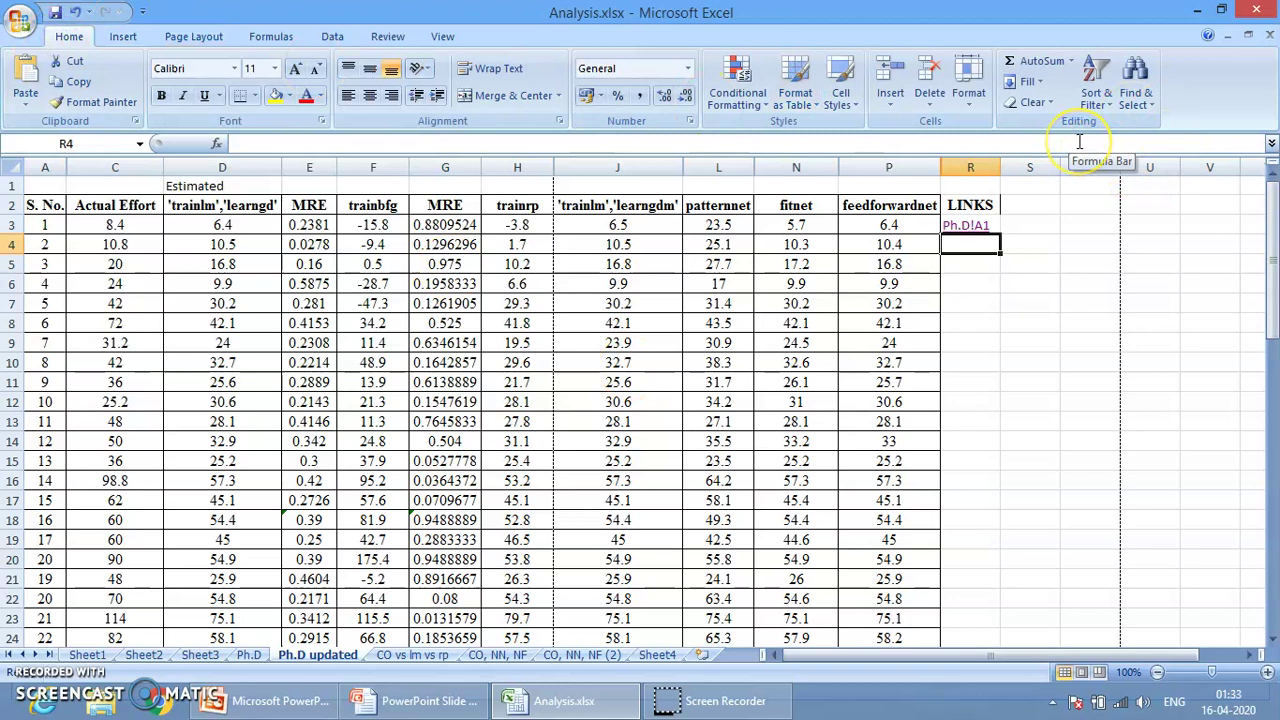
pyautogui.click(1137, 105)
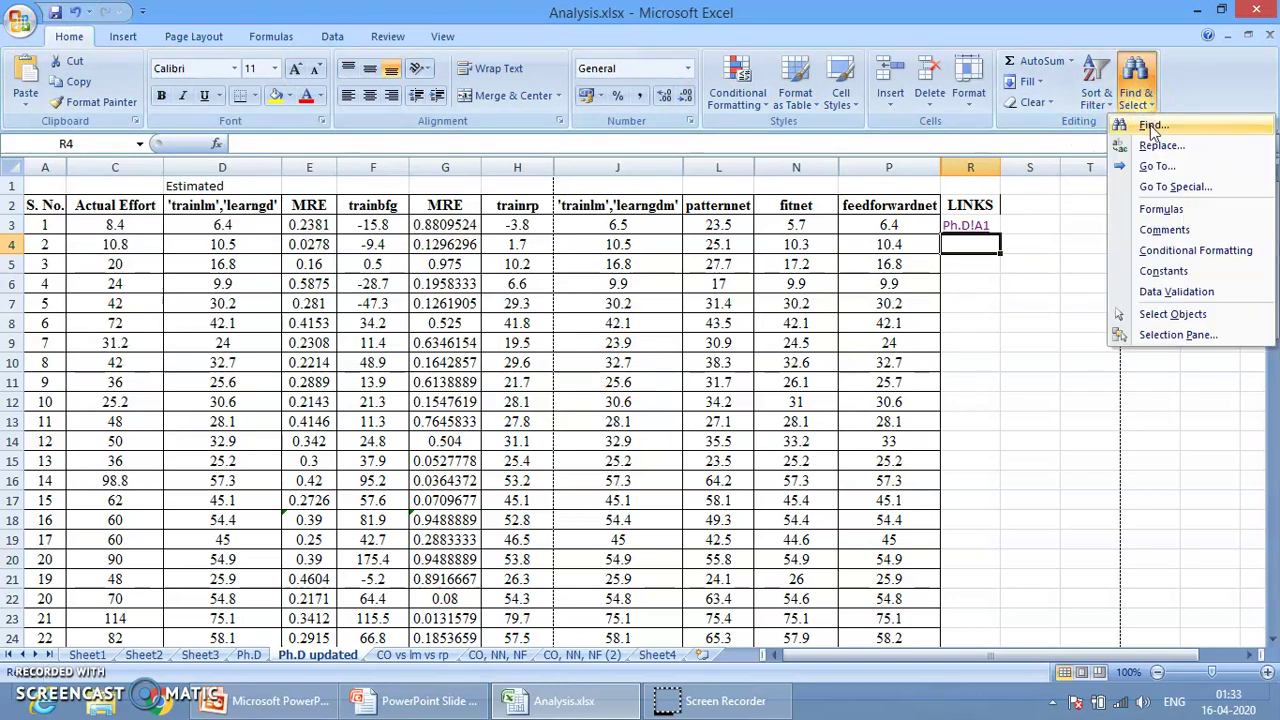
pyautogui.click(1152, 127)
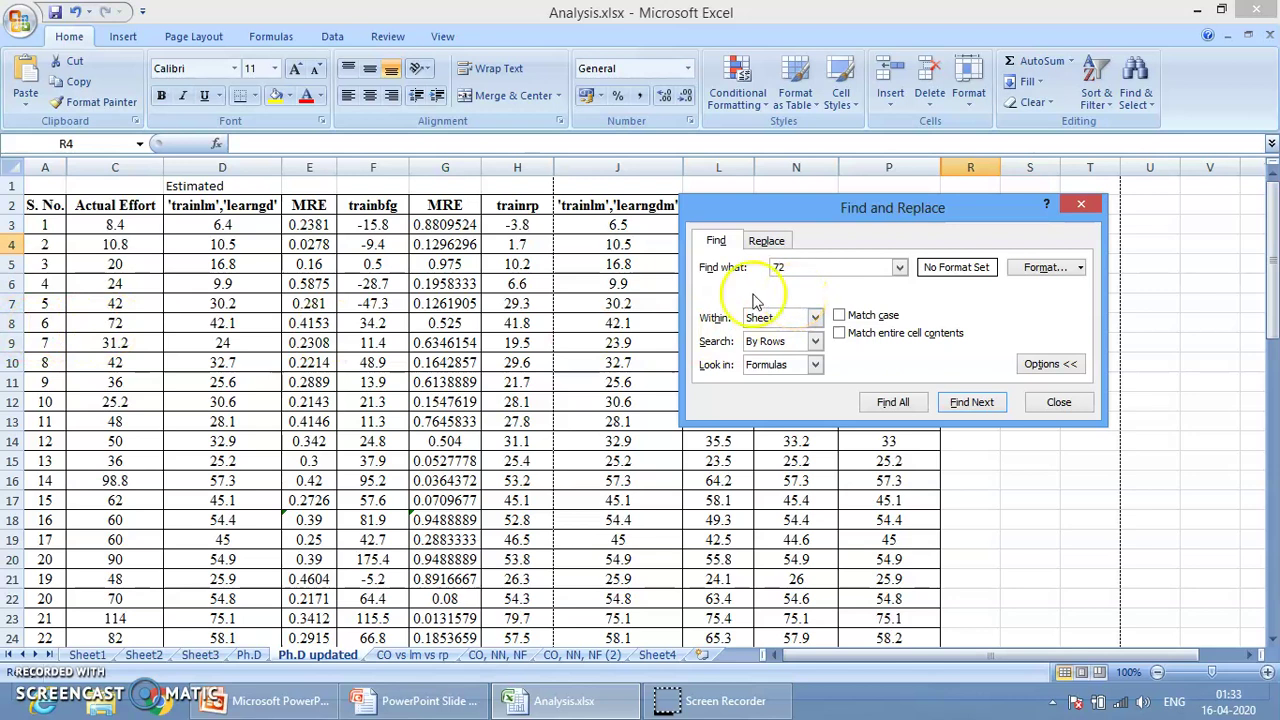
pyautogui.click(965, 402)
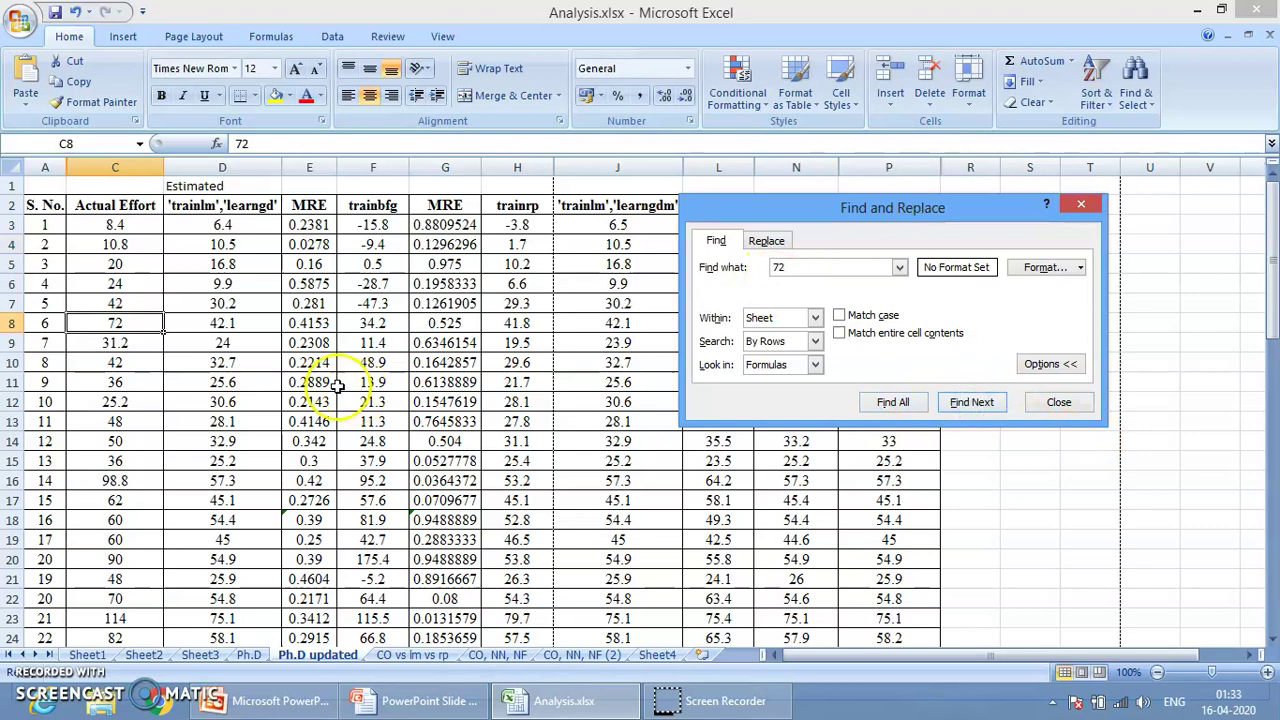
pyautogui.click(966, 404)
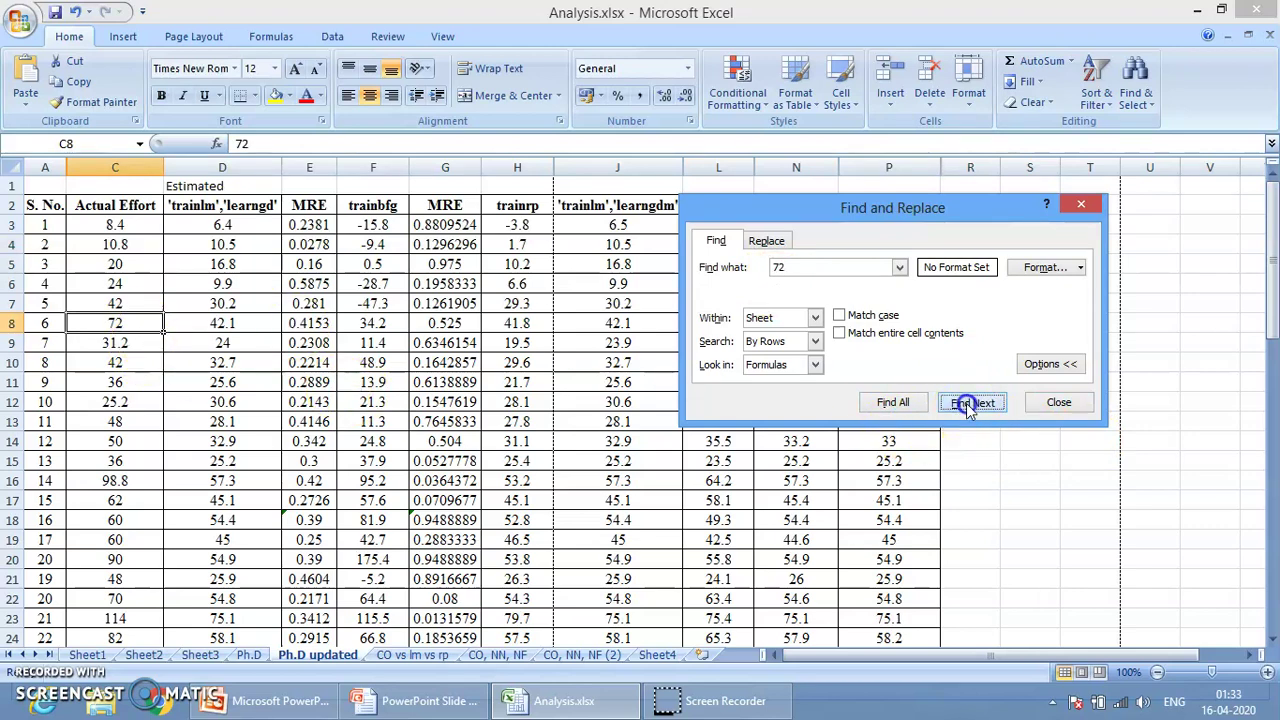
pyautogui.click(967, 404)
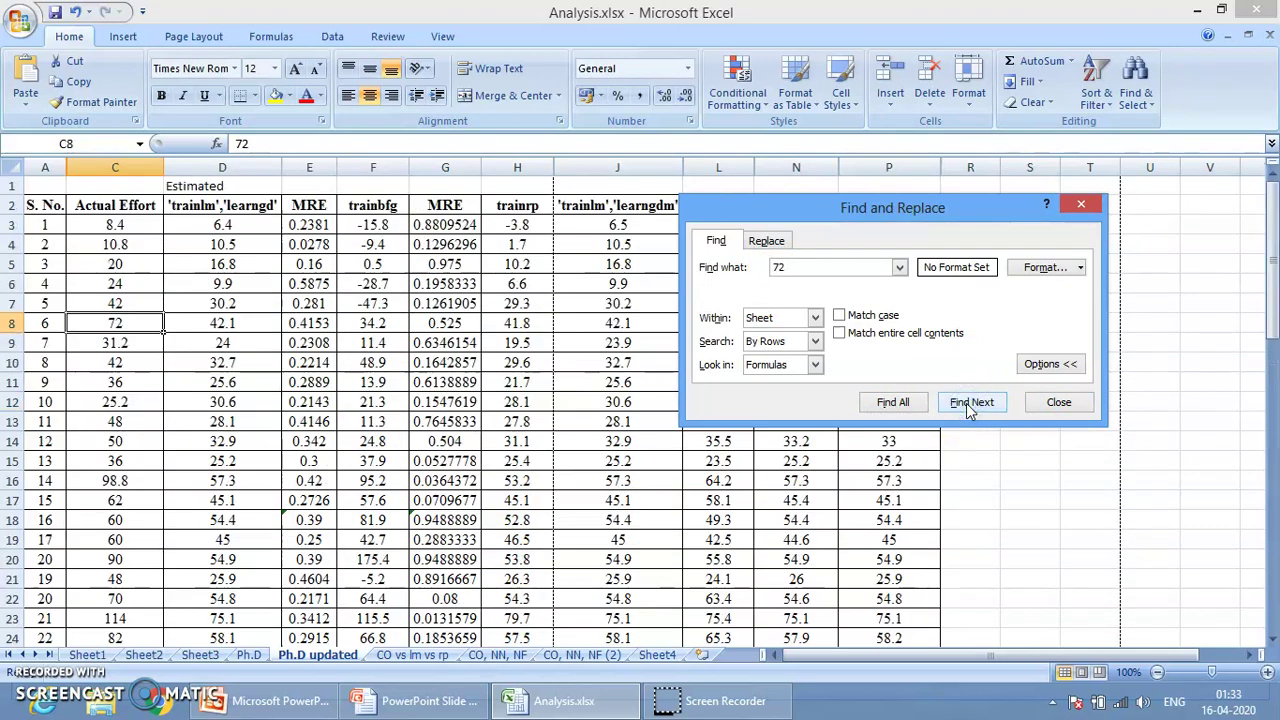
# - Replace all occurrences of 72 in the sheet with 80 and close Find and Replace
pyautogui.click(760, 240)
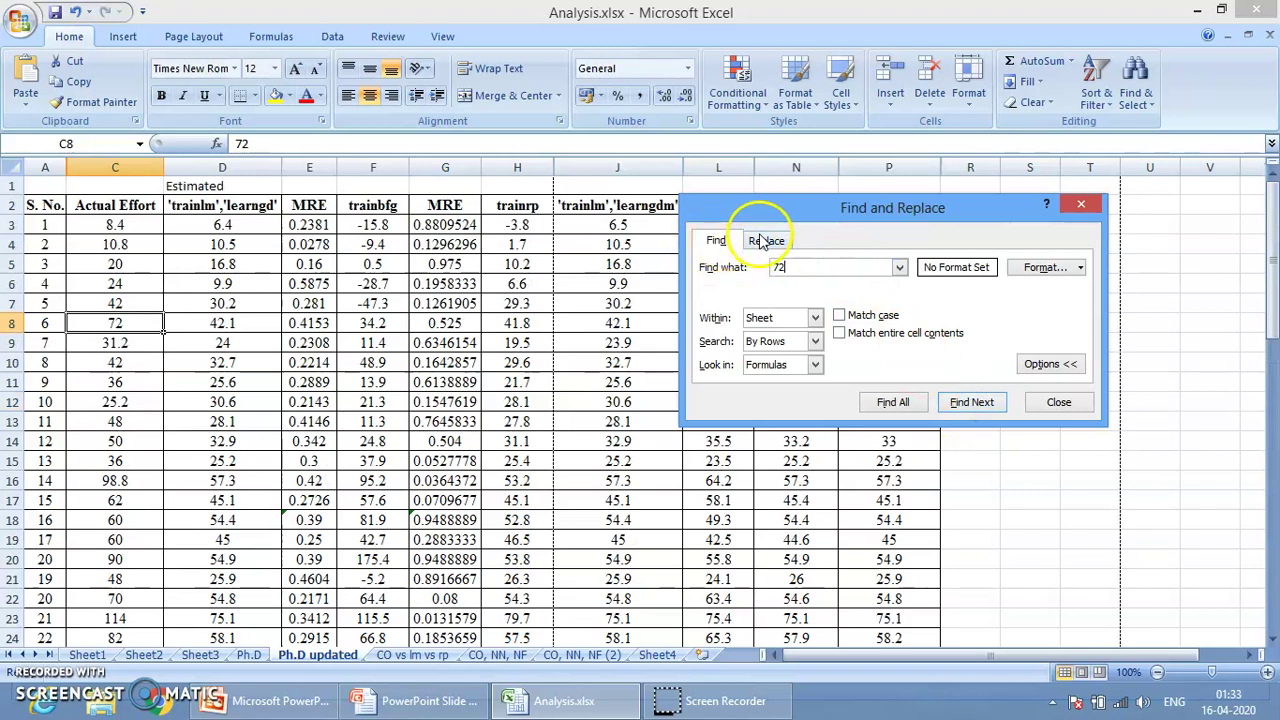
pyautogui.click(763, 242)
pyautogui.click(794, 287)
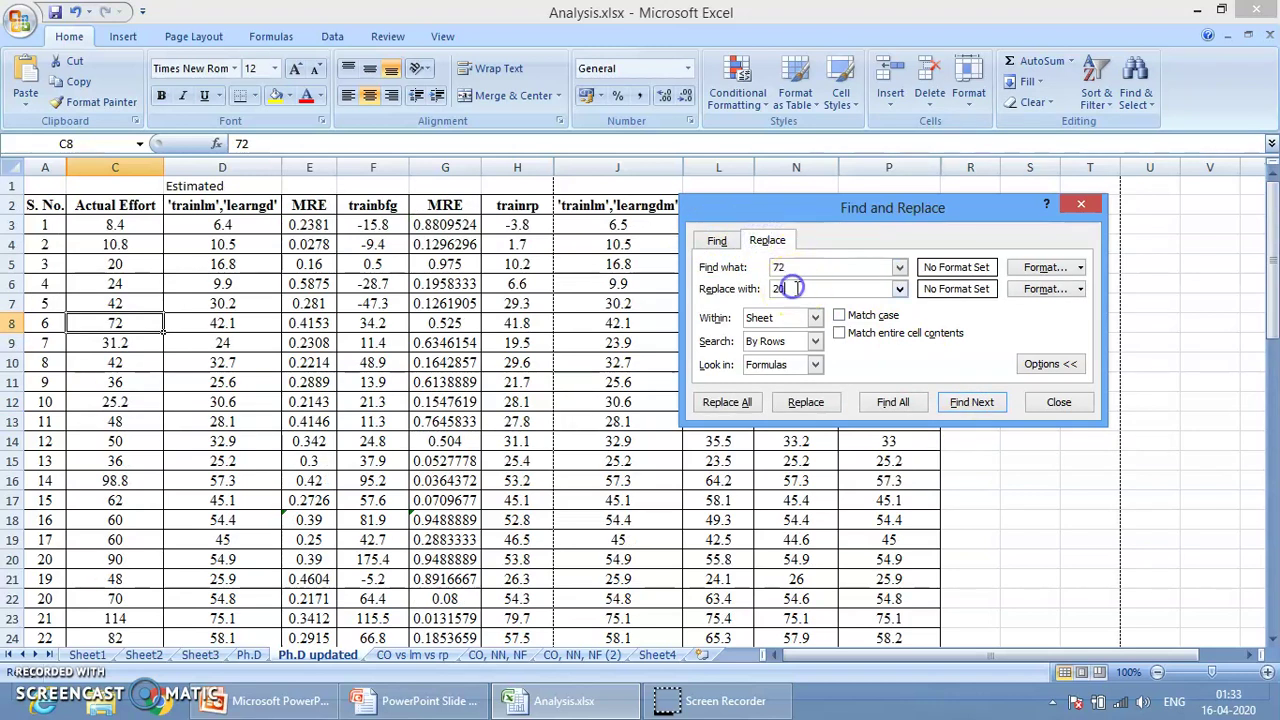
pyautogui.write('7')
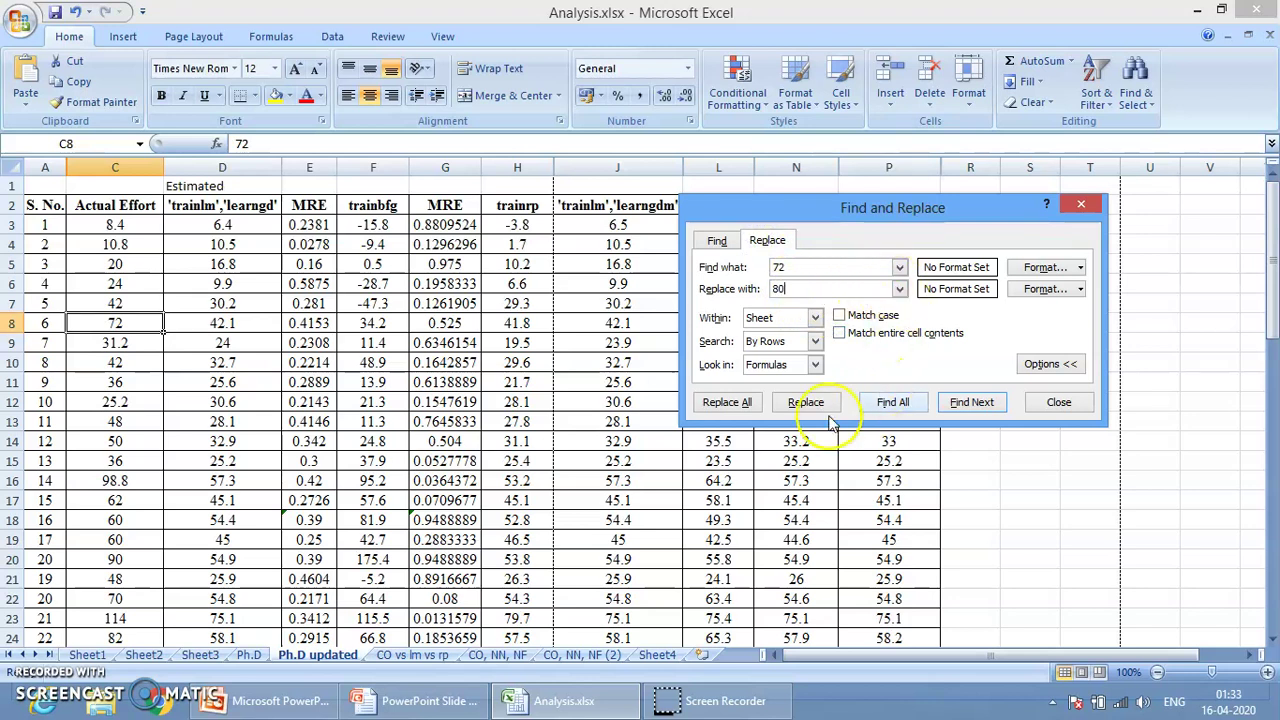
pyautogui.click(790, 414)
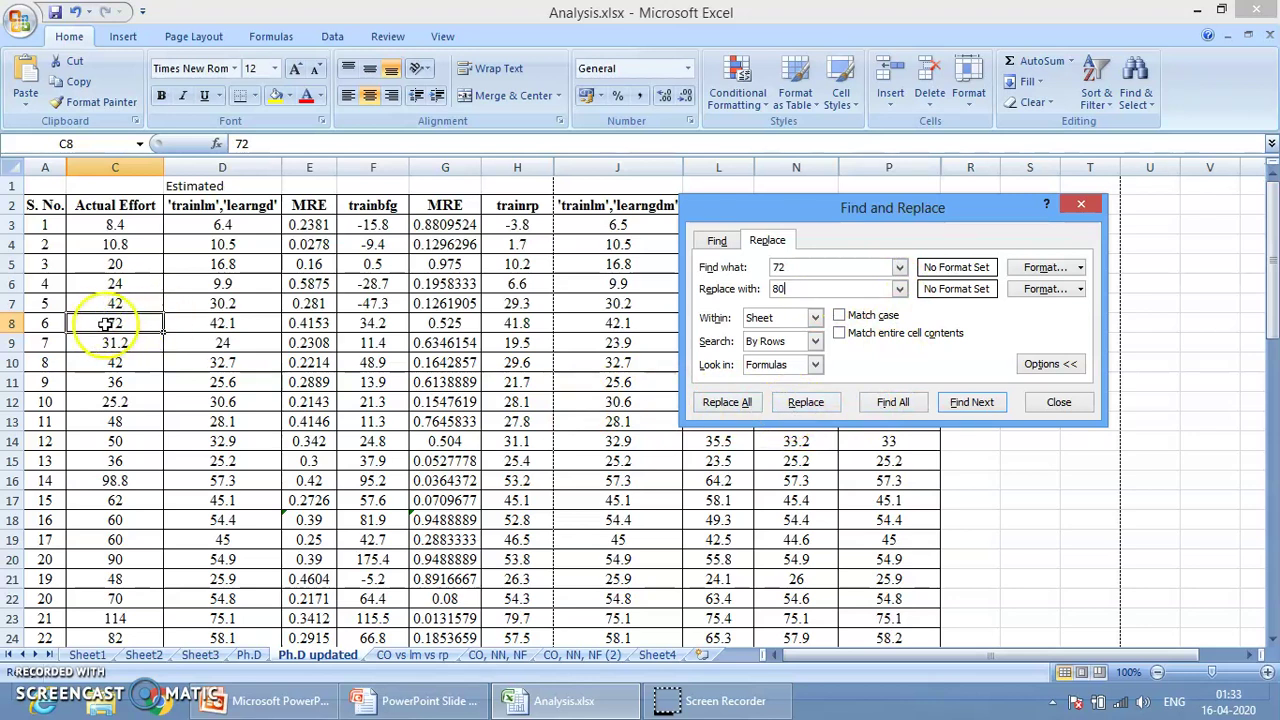
pyautogui.click(722, 405)
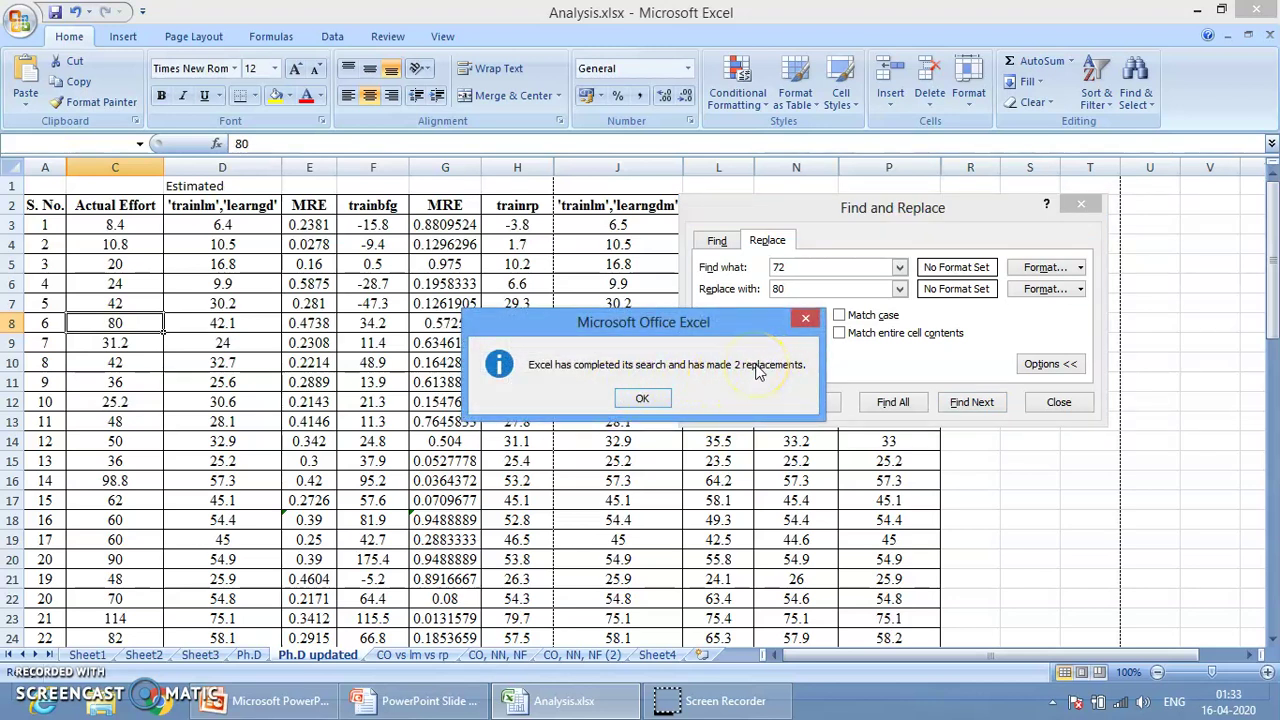
pyautogui.click(640, 400)
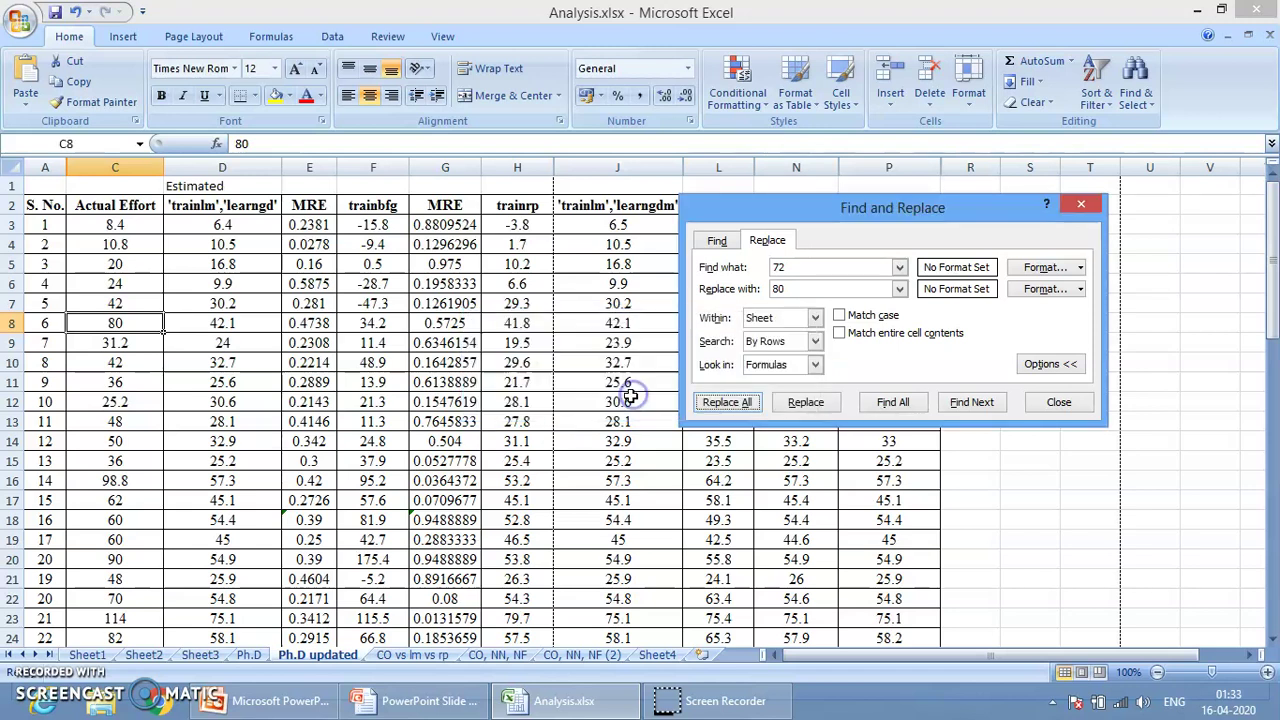
pyautogui.click(1058, 408)
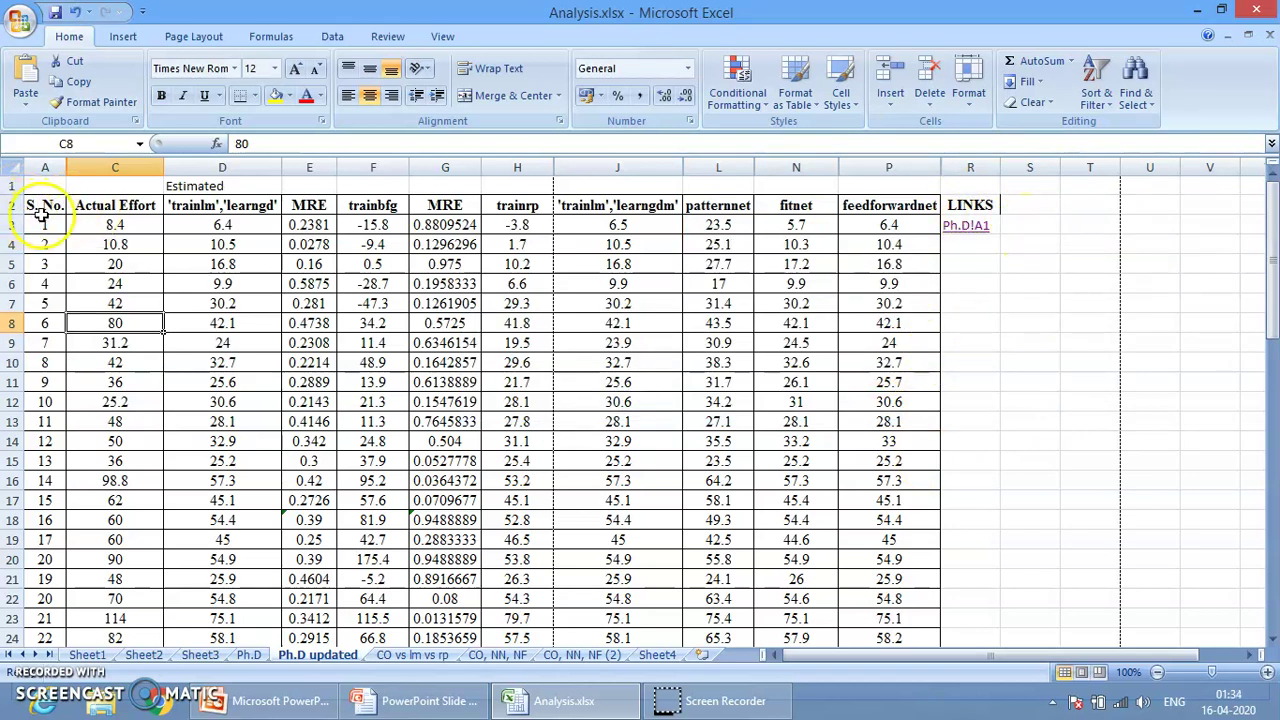
# - Sort only the Actual Effort column from smallest to largest, continuing with the current selection, and undo the sort
pyautogui.click(106, 210)
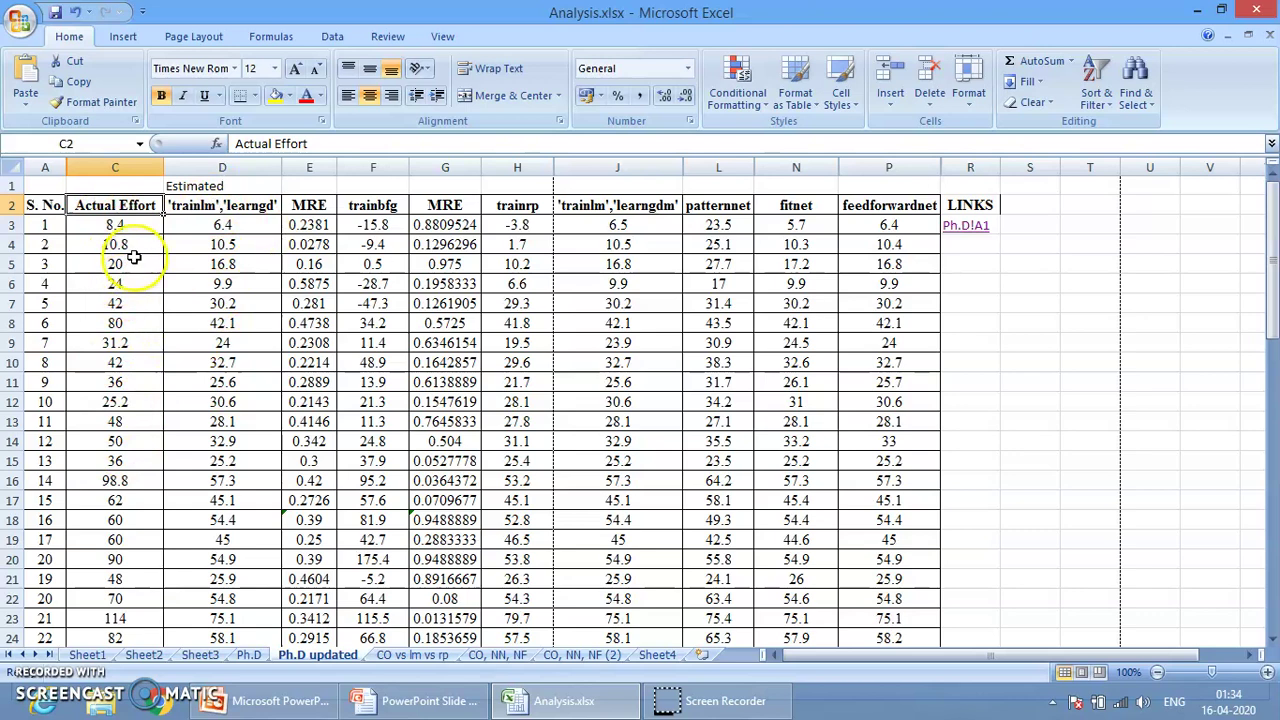
pyautogui.click(118, 226)
pyautogui.click(121, 205)
pyautogui.hotkey('ctrl', 'shift', 'Down')
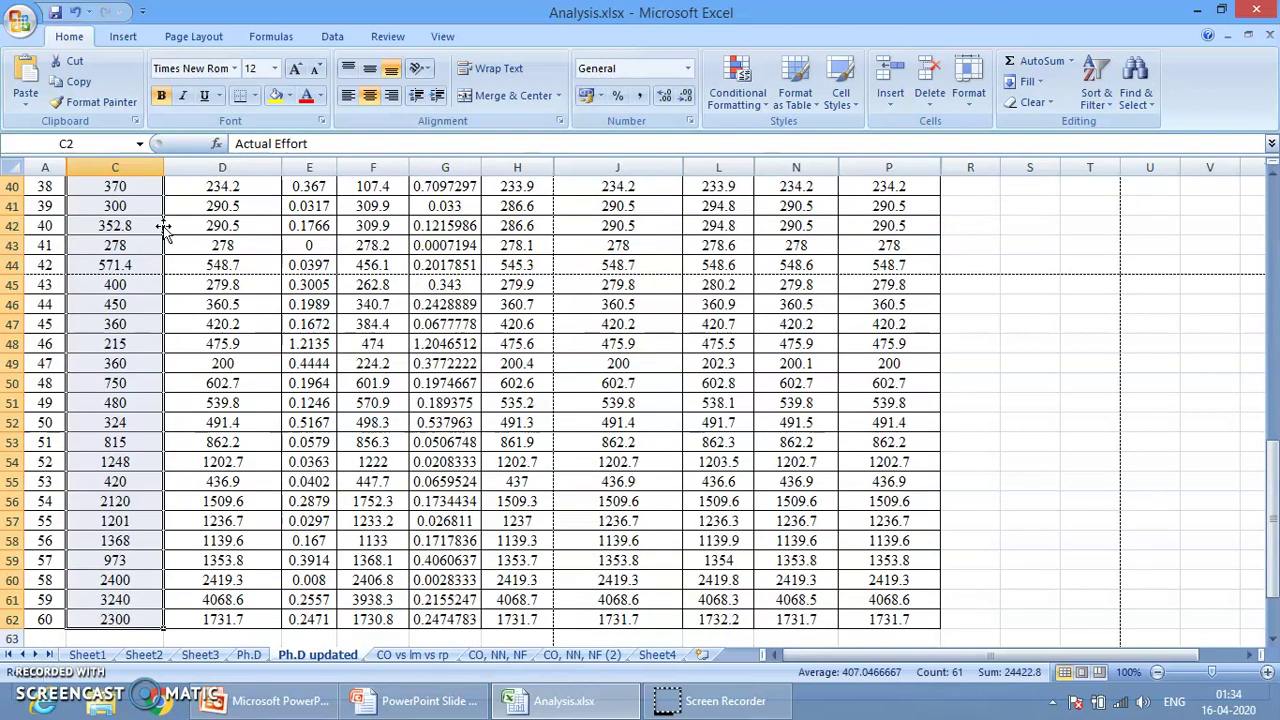
pyautogui.scroll(13, 186, 268)
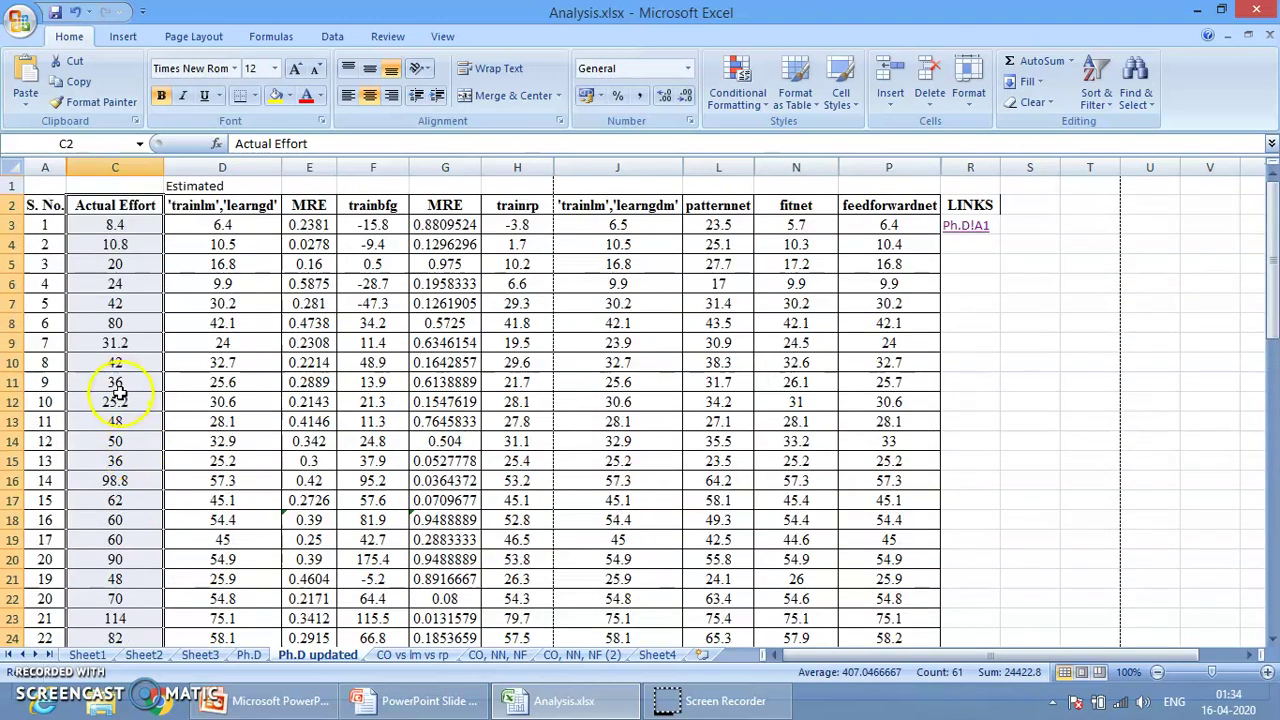
pyautogui.click(1097, 84)
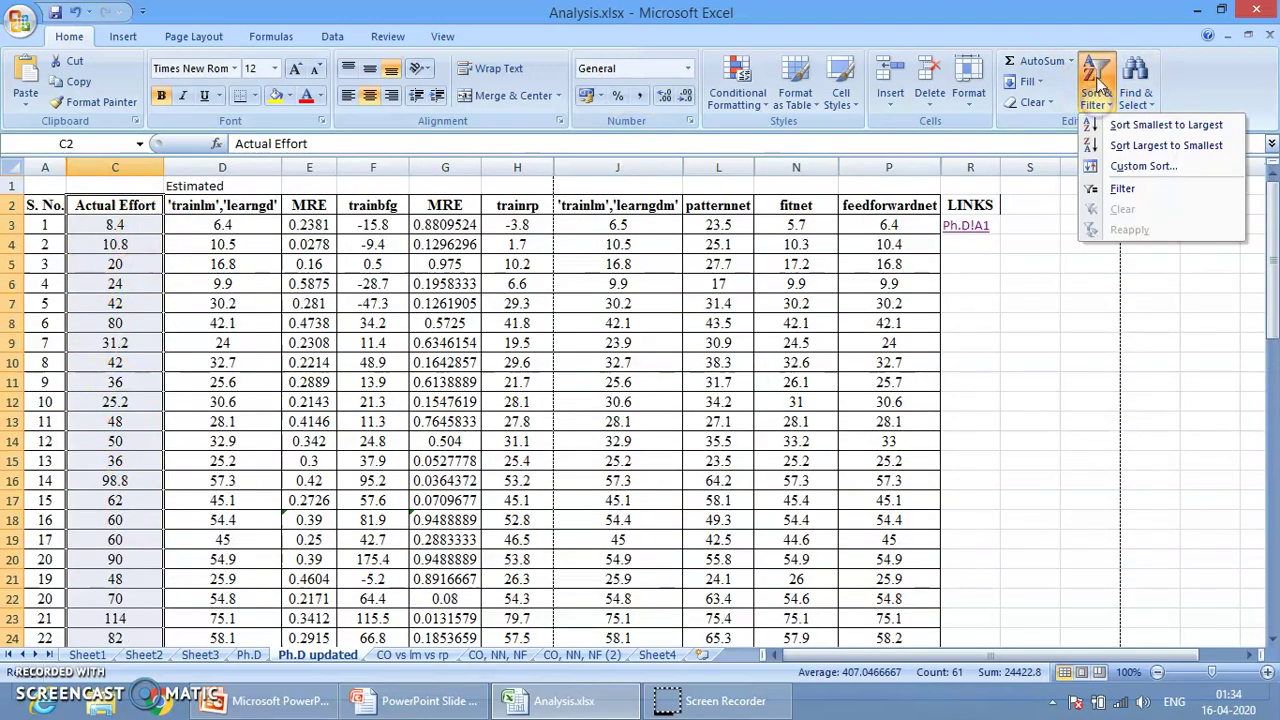
pyautogui.click(1151, 127)
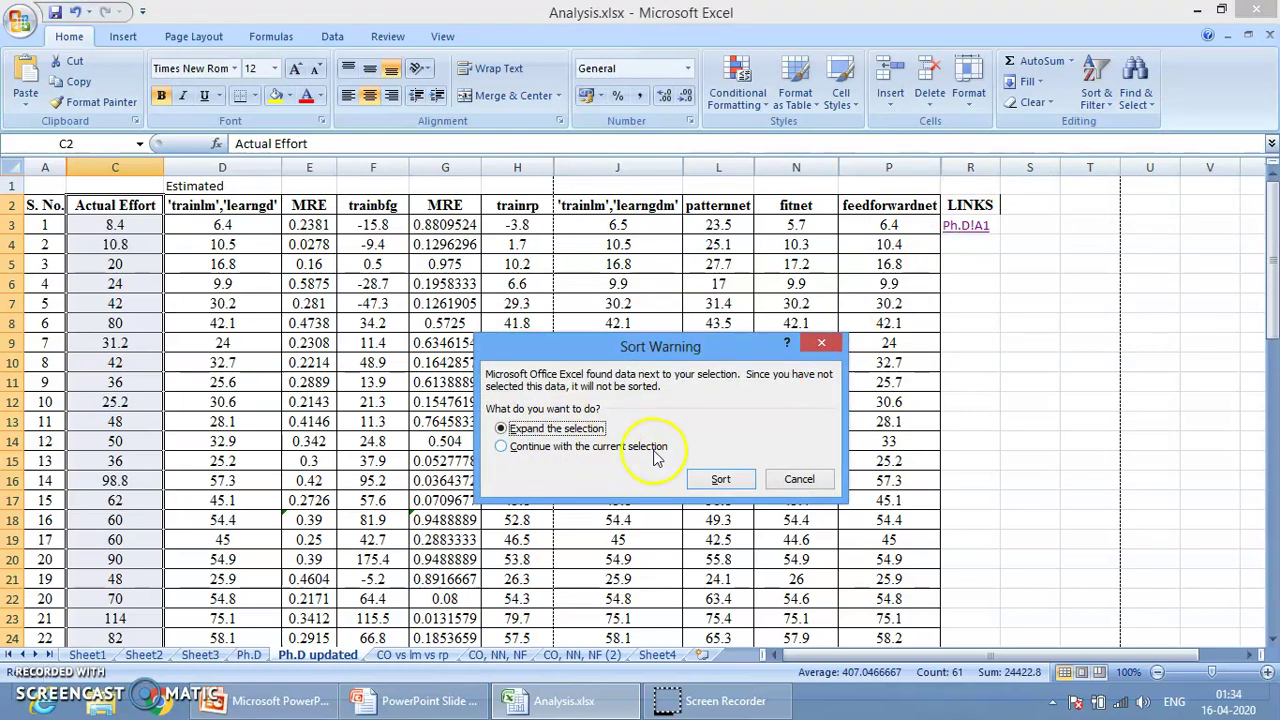
pyautogui.click(542, 452)
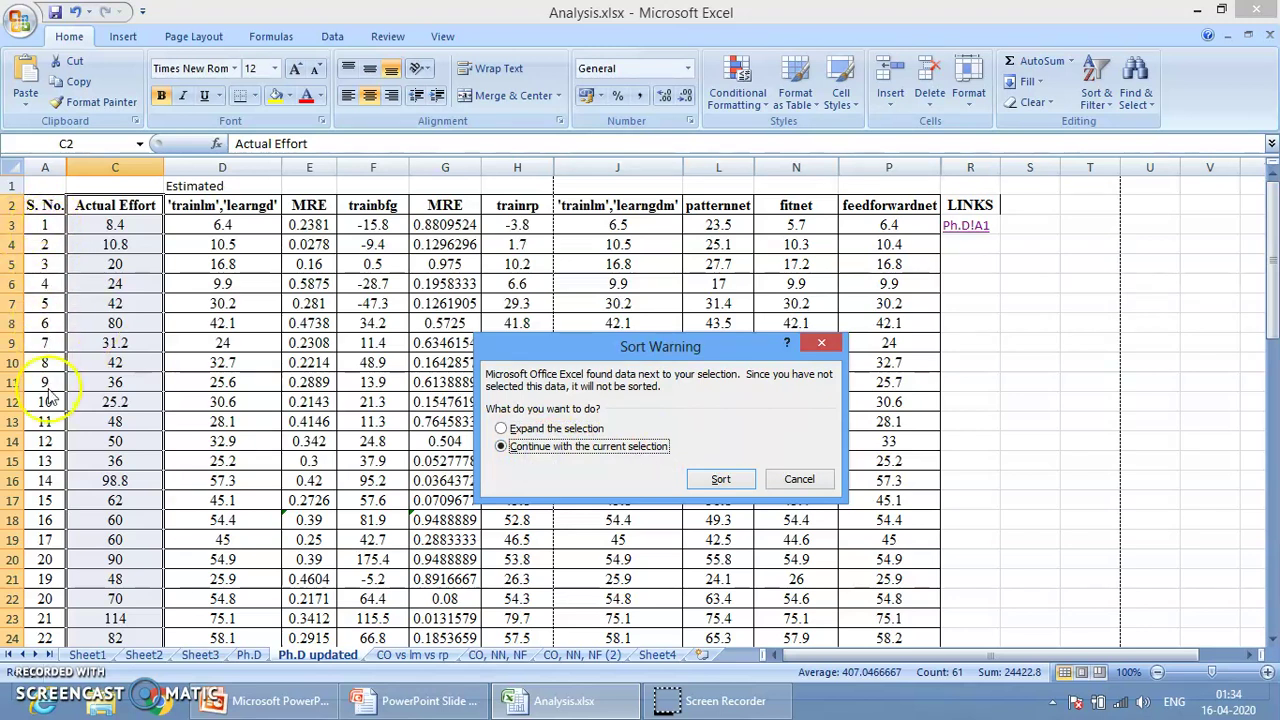
pyautogui.click(720, 480)
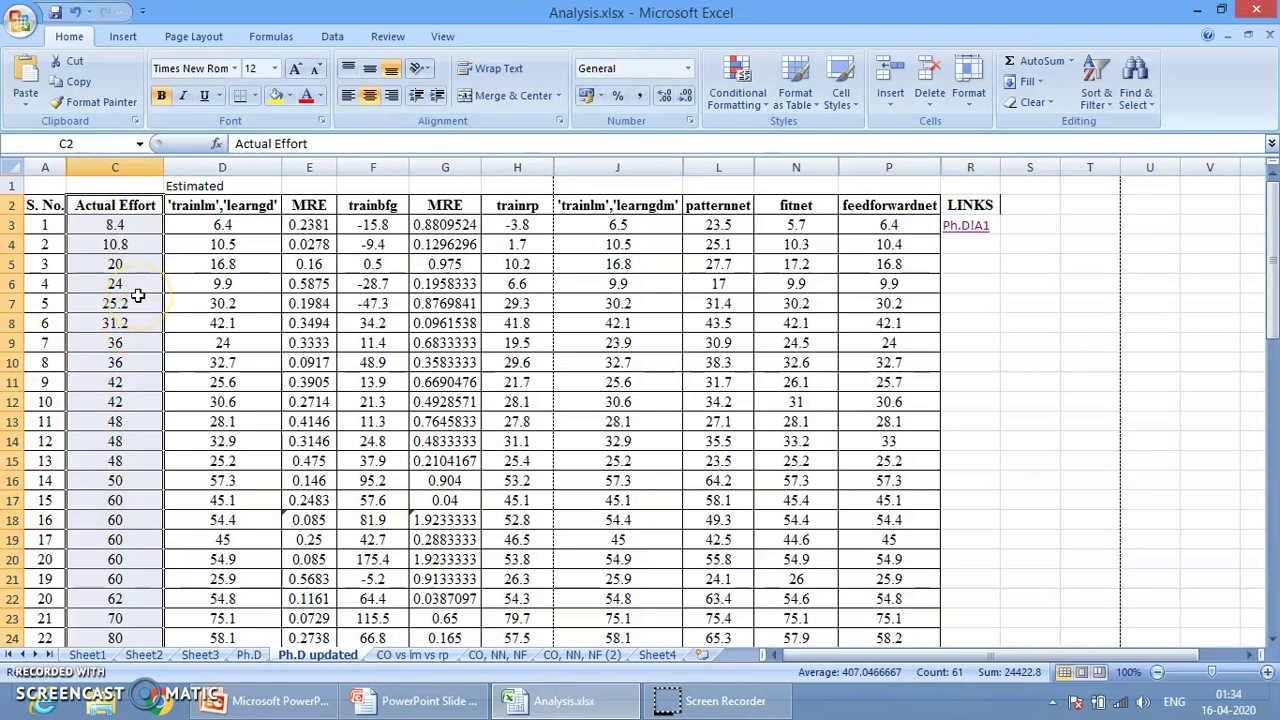
pyautogui.hotkey('ctrl', 'z')
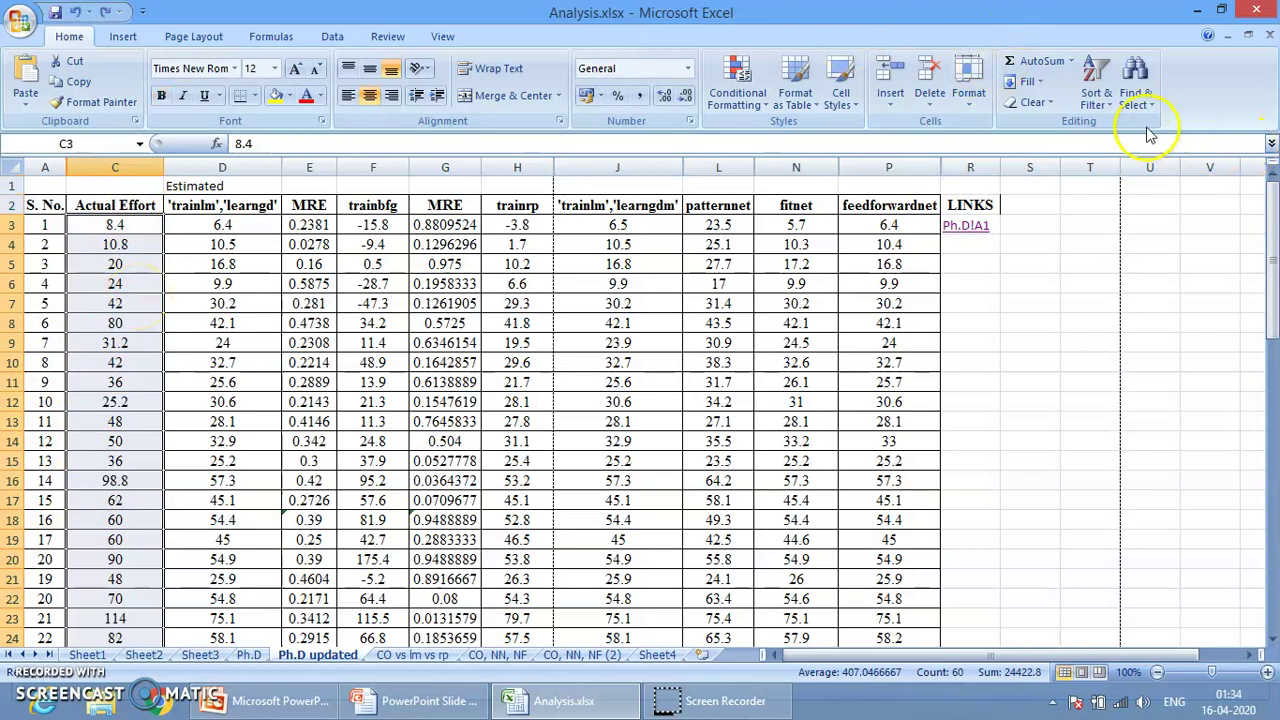
# - Sort Actual Effort from smallest to largest with the selection expanded to the adjacent columns, review the order, and undo the sort
pyautogui.click(1097, 100)
pyautogui.click(1162, 126)
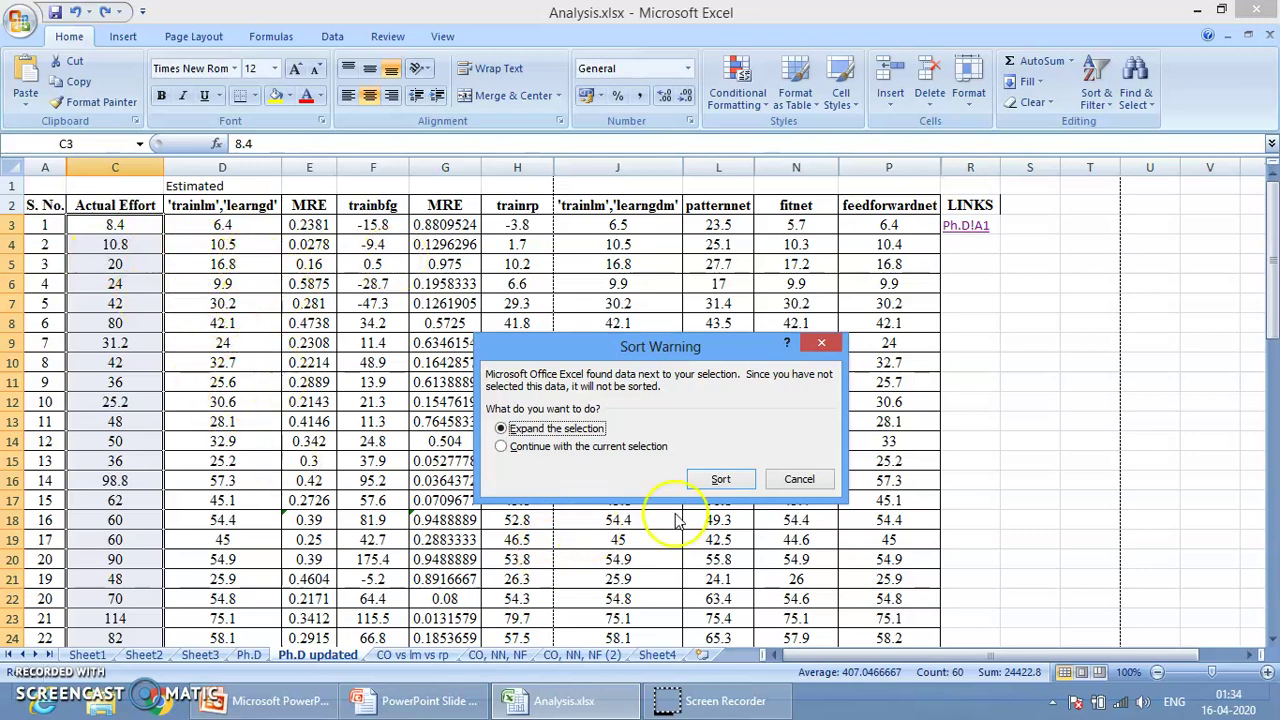
pyautogui.click(720, 480)
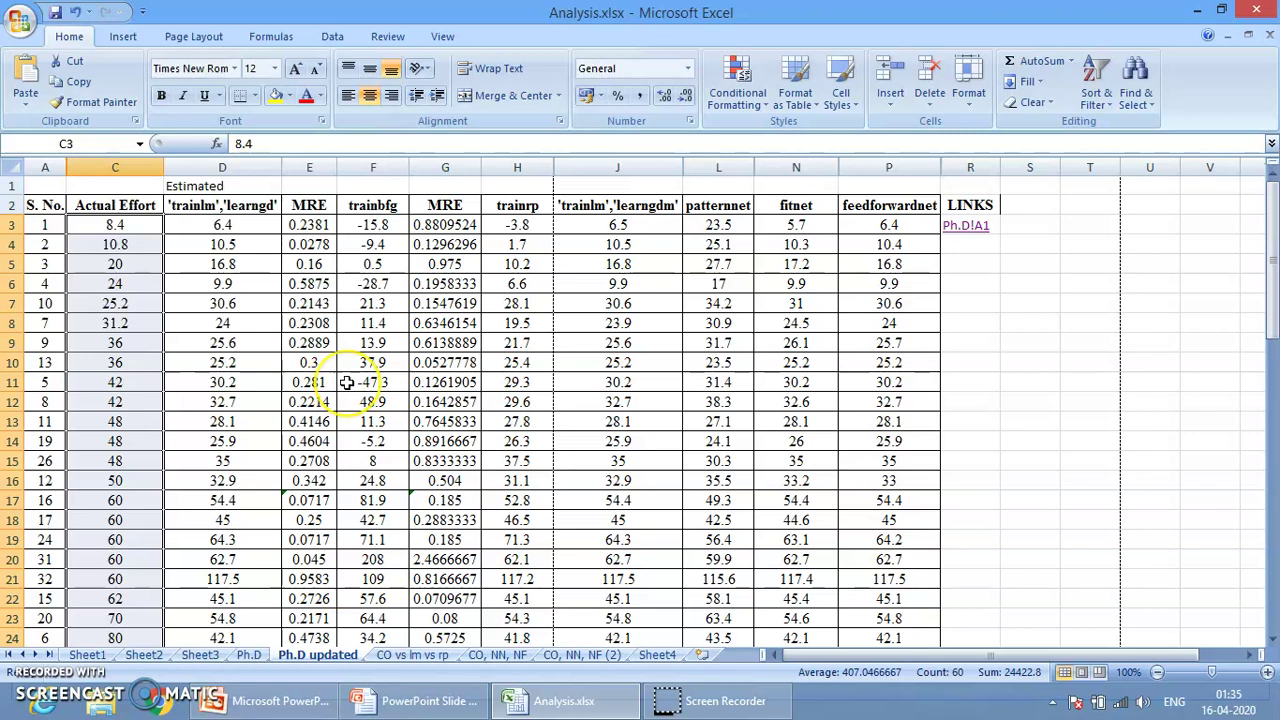
pyautogui.click(140, 341)
pyautogui.moveTo(125, 228); pyautogui.dragTo(141, 421)
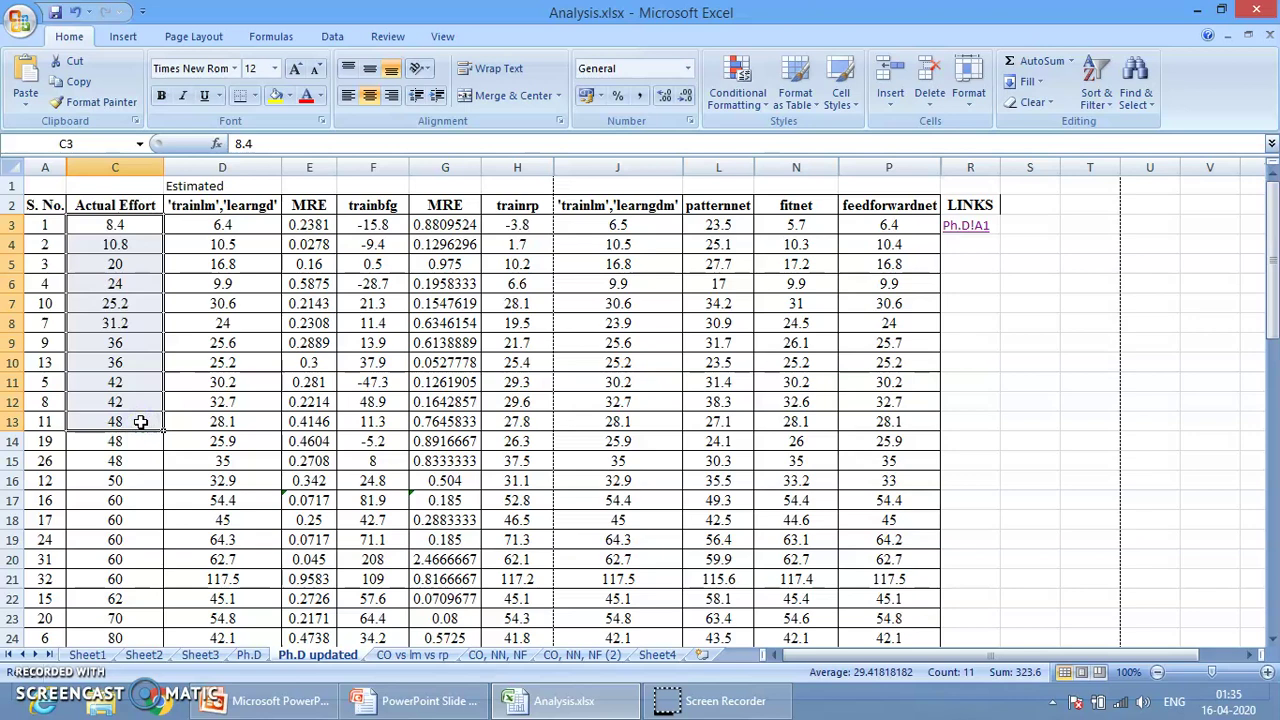
pyautogui.hotkey('ctrl', 'z')
pyautogui.click(125, 402)
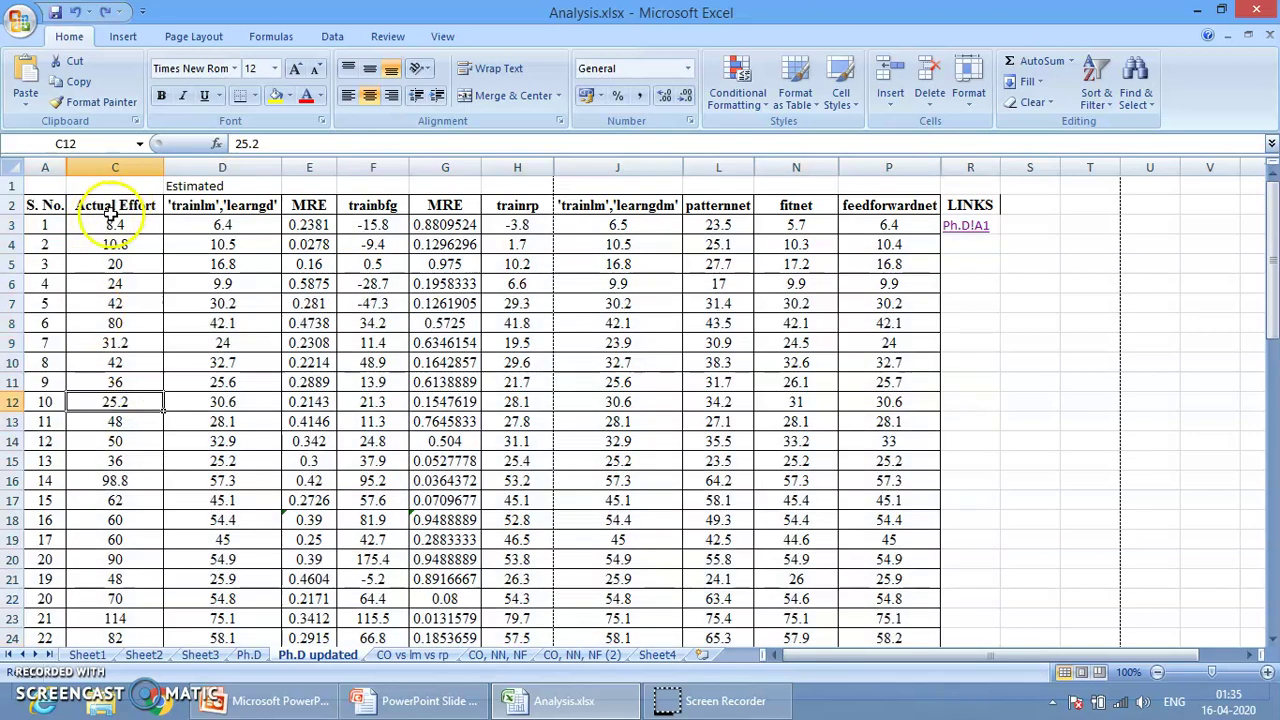
# - Select the whole table from the S. No. header and set a custom sort by Actual Effort values, smallest to largest
pyautogui.click(42, 205)
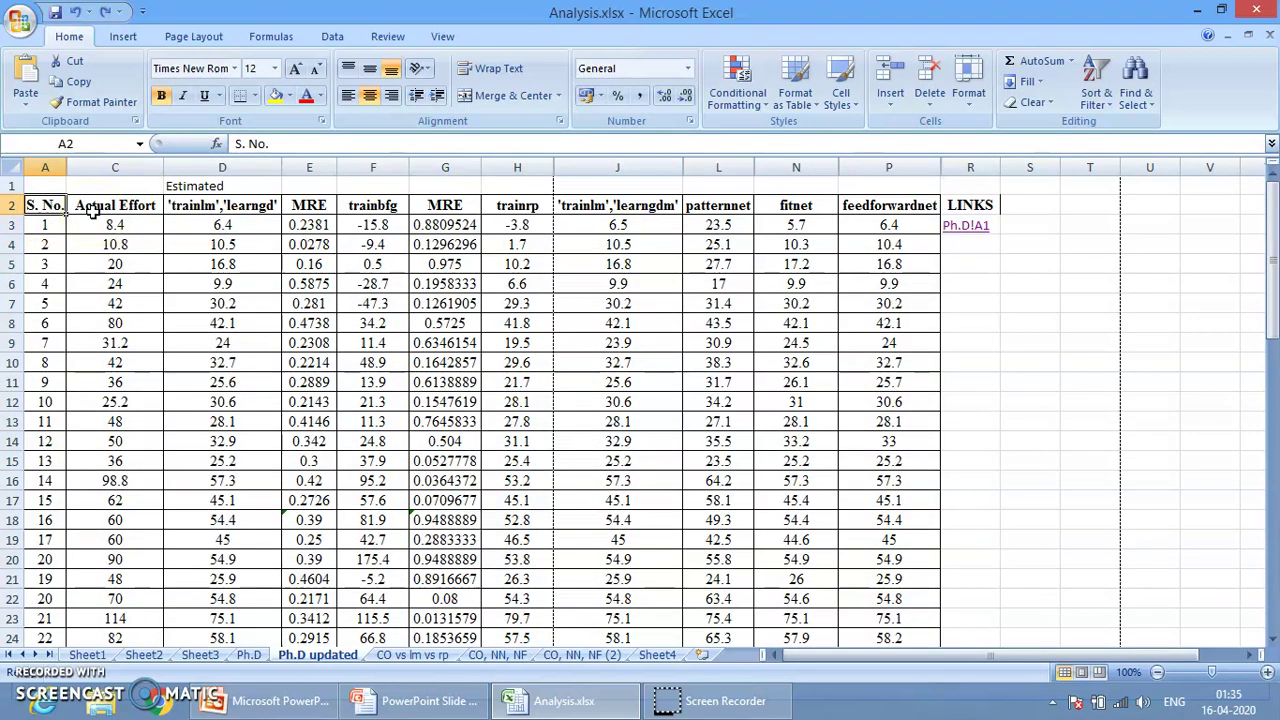
pyautogui.hotkey('ctrl', 'shift', 'Right')
pyautogui.hotkey('ctrl', 'shift', 'Down')
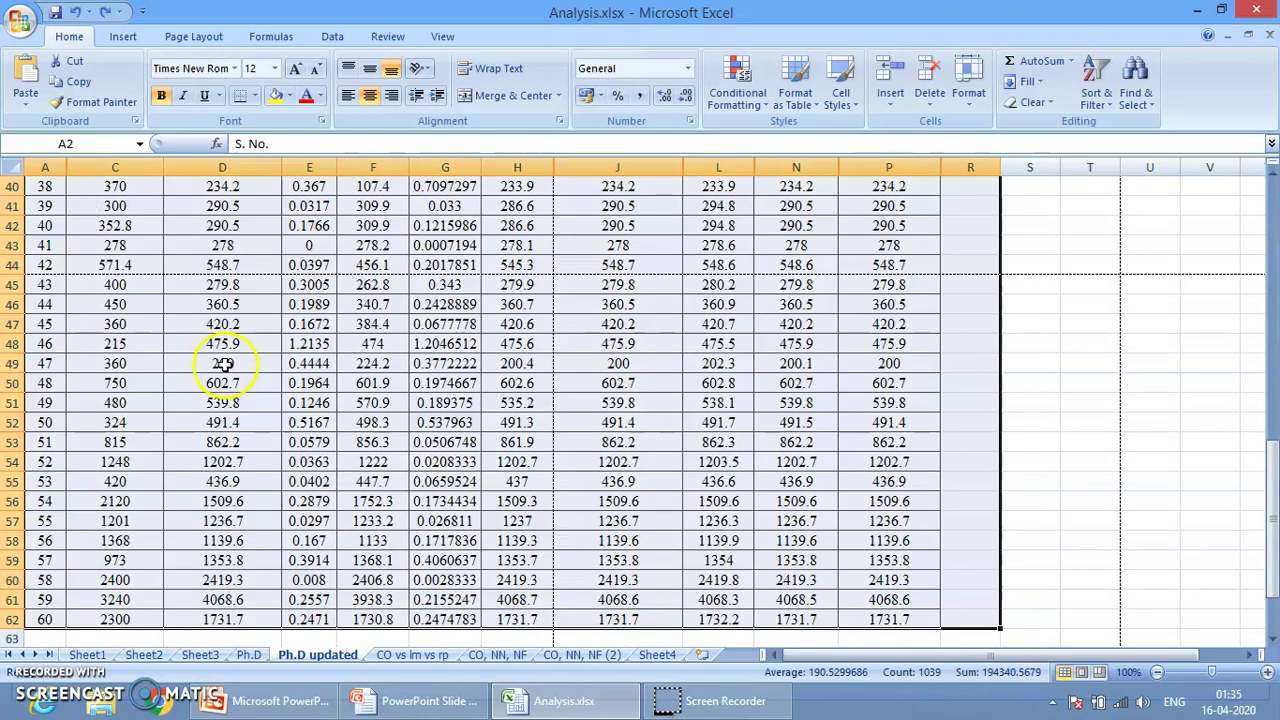
pyautogui.scroll(13, 400, 410)
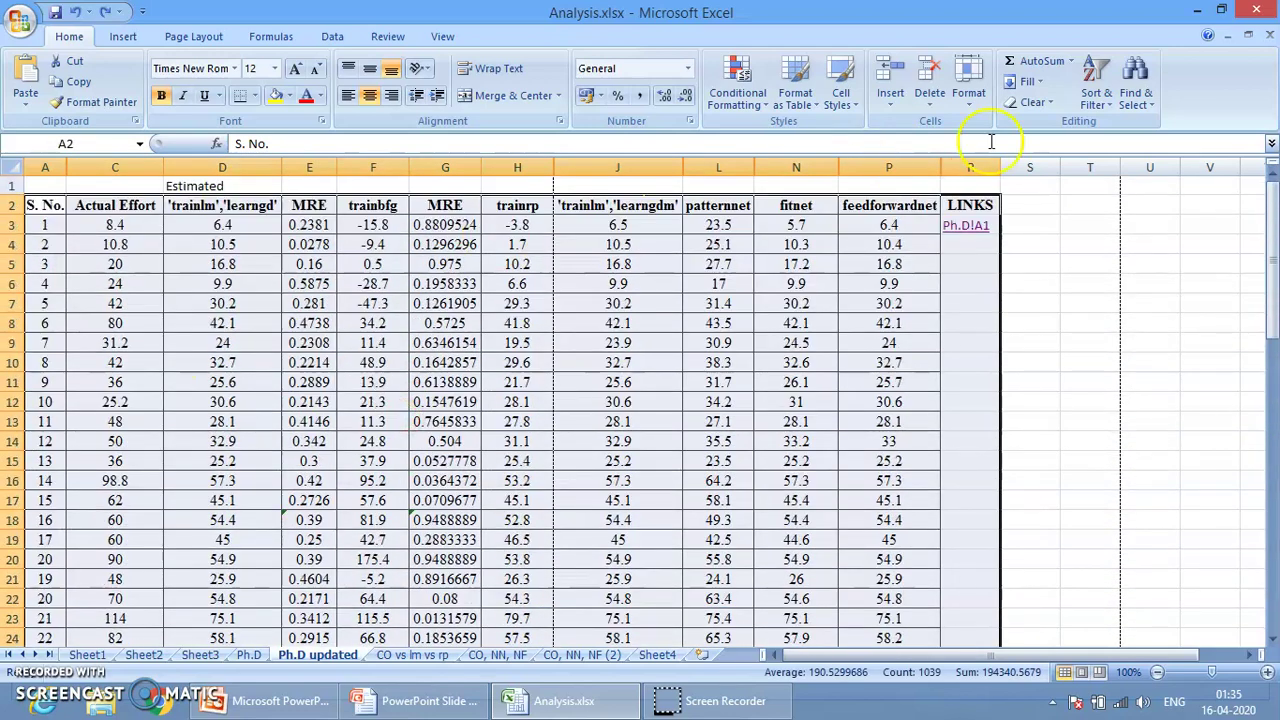
pyautogui.click(1096, 85)
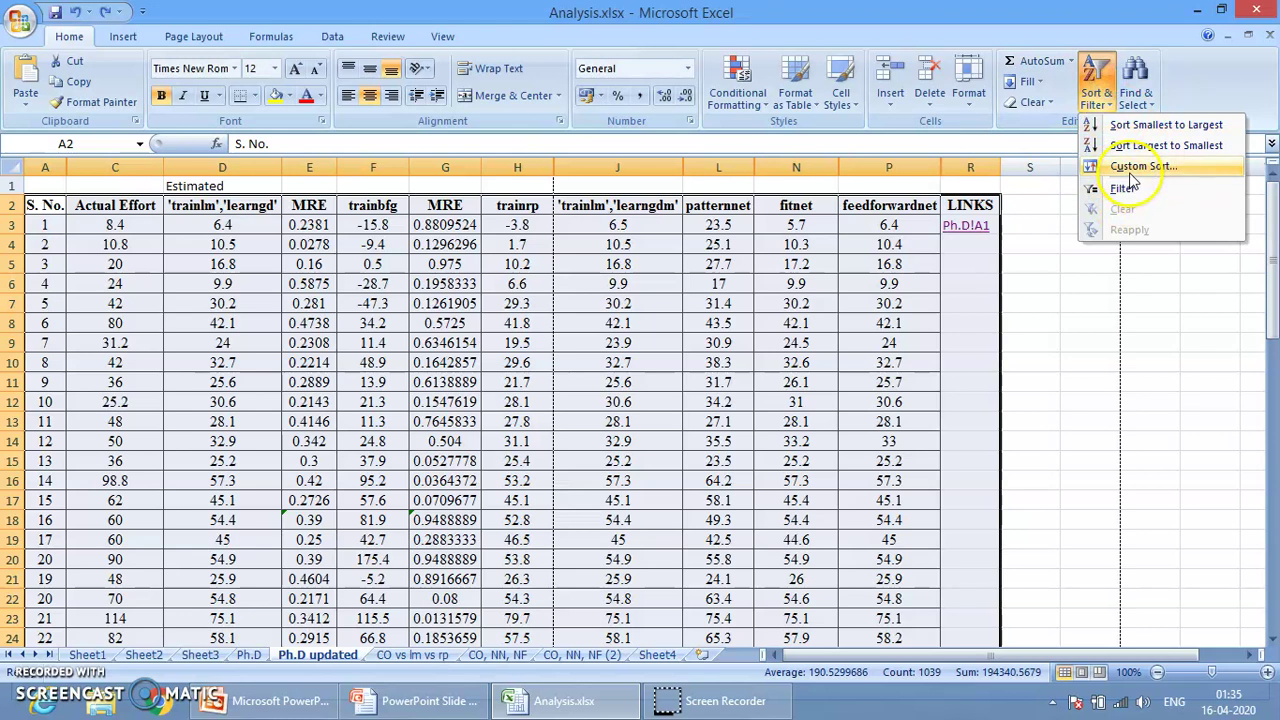
pyautogui.click(1140, 167)
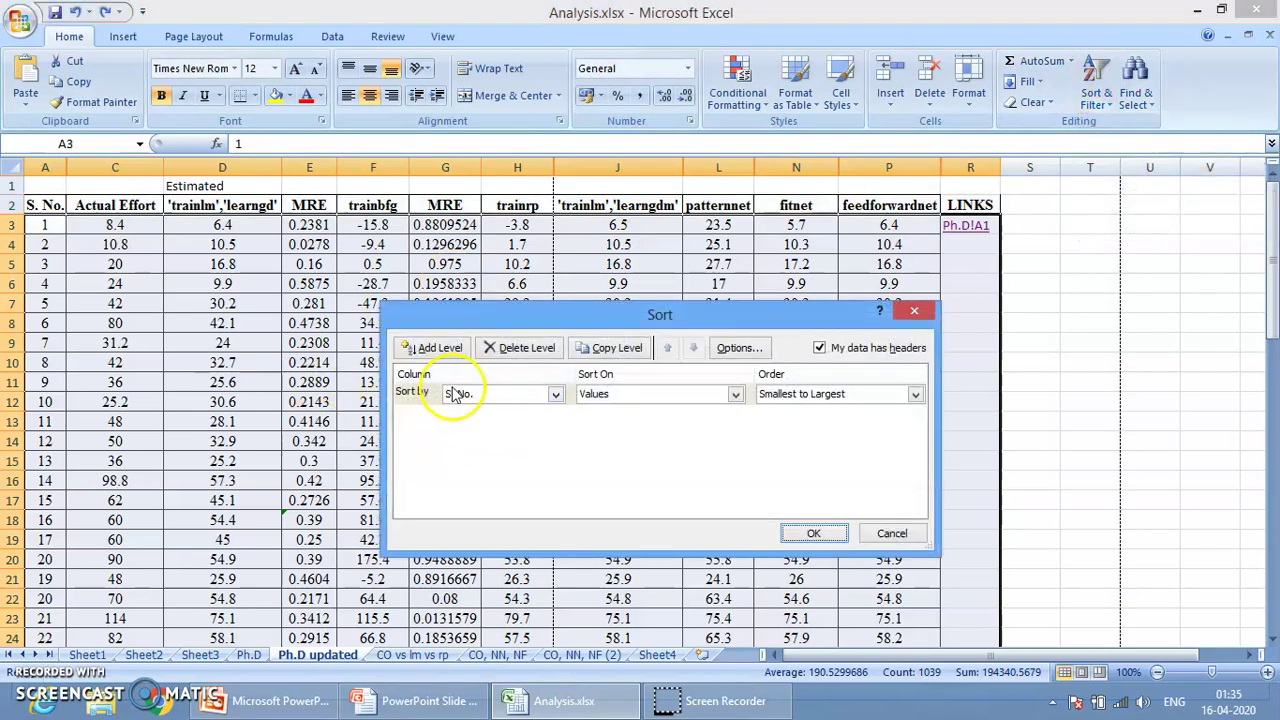
pyautogui.click(525, 396)
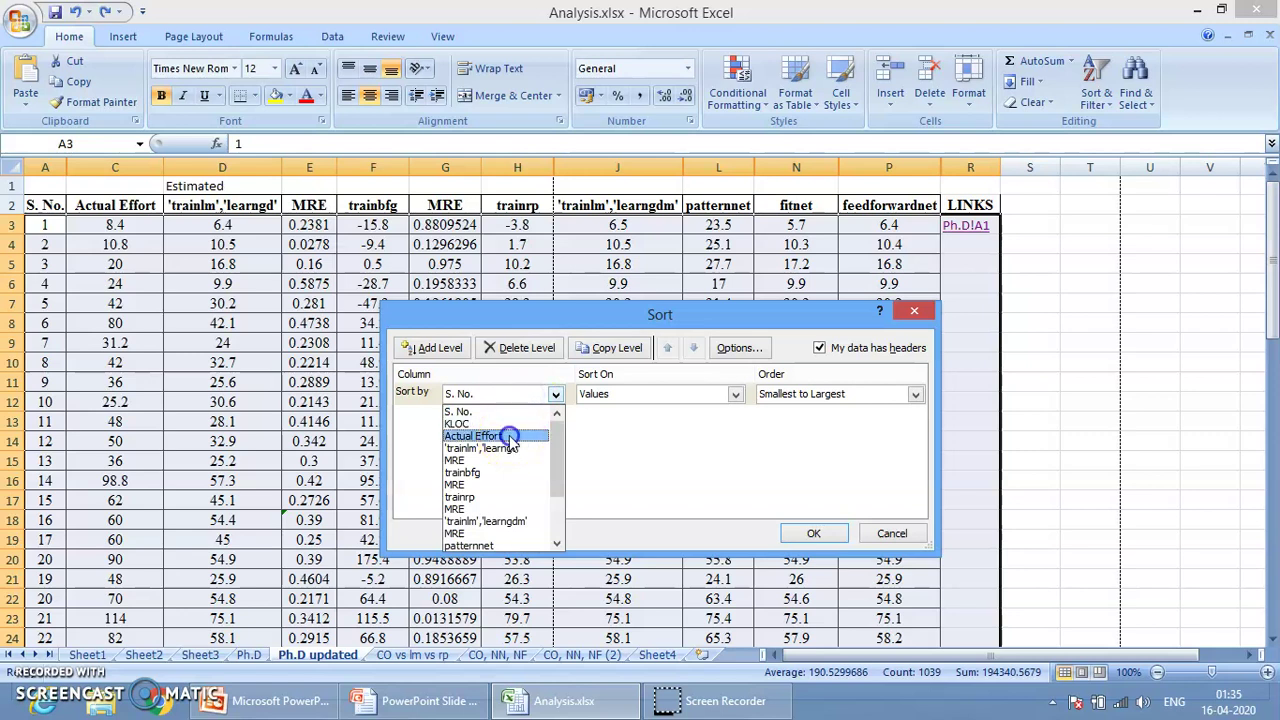
pyautogui.click(509, 437)
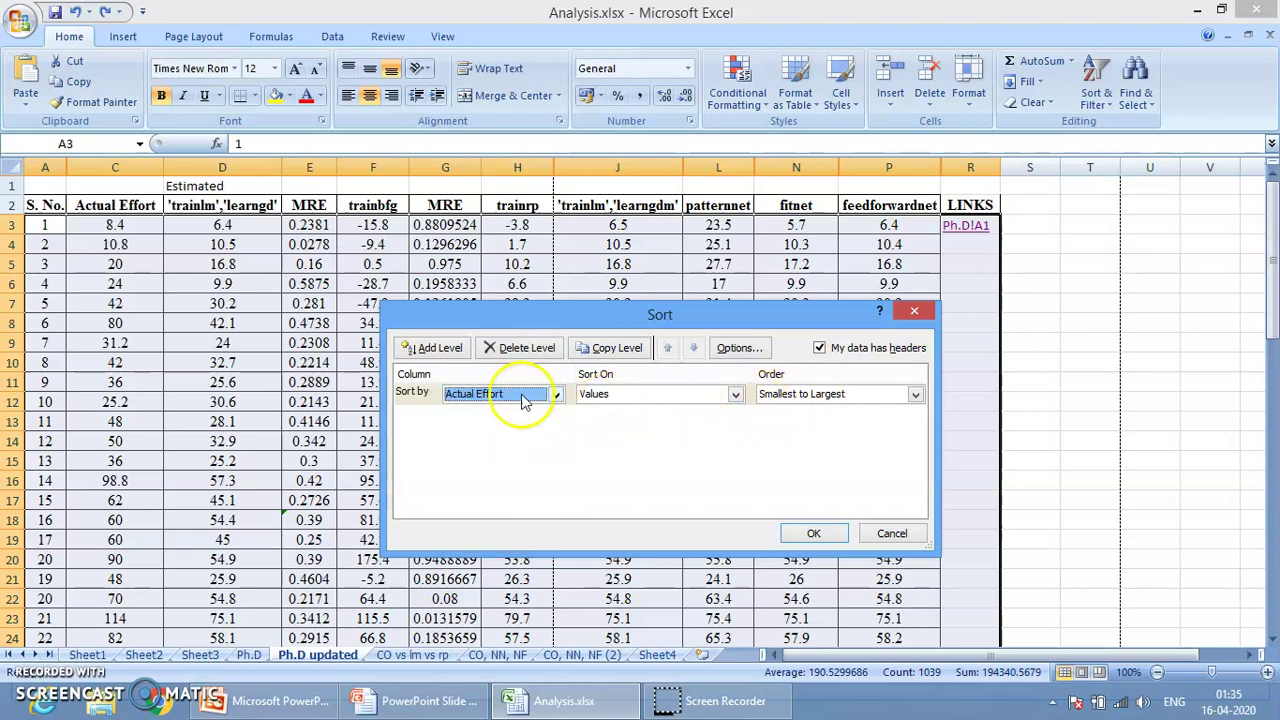
# - Add a second sort level on 'trainlm','learngd' values, ordered largest to smallest, and apply the sort
pyautogui.click(436, 349)
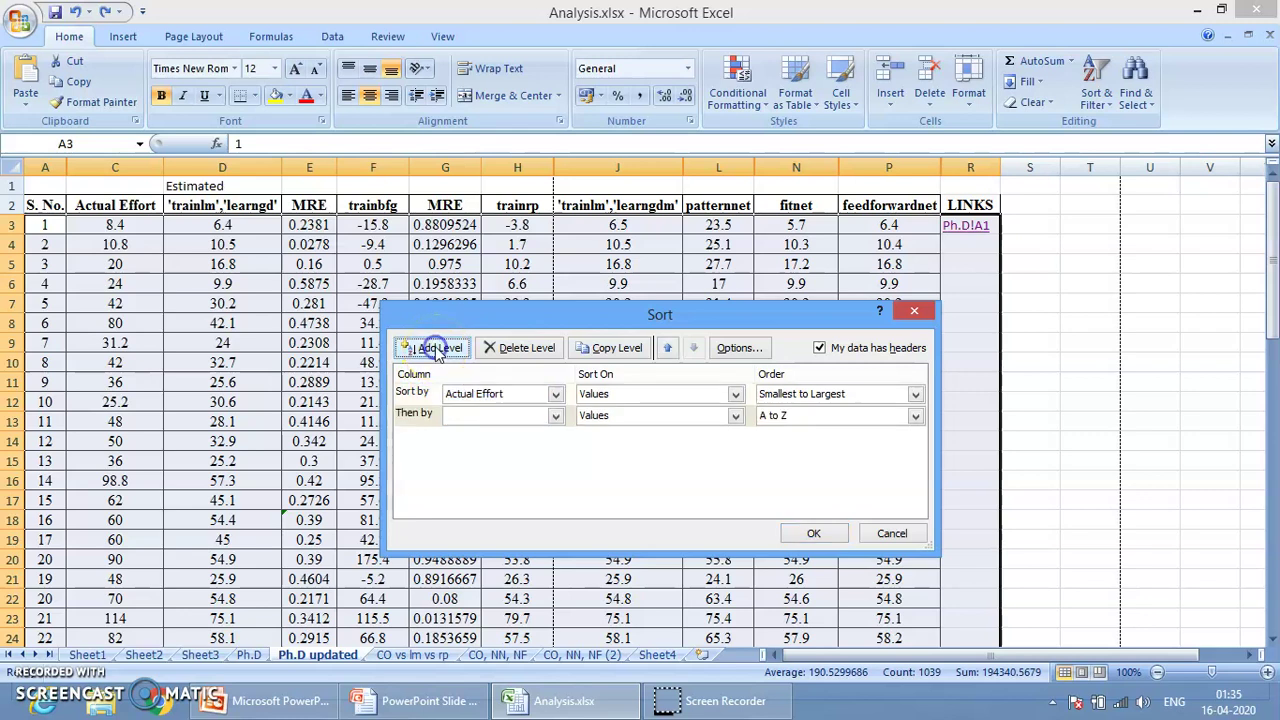
pyautogui.click(554, 416)
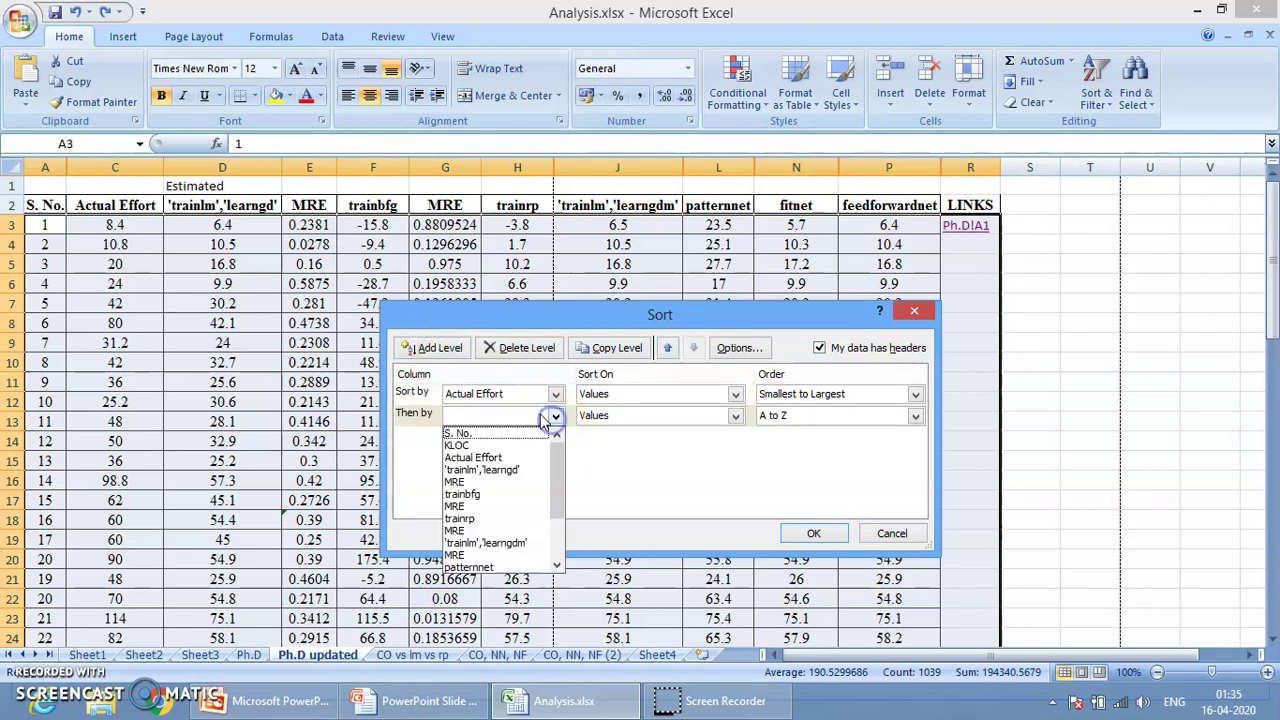
pyautogui.click(512, 472)
pyautogui.click(793, 416)
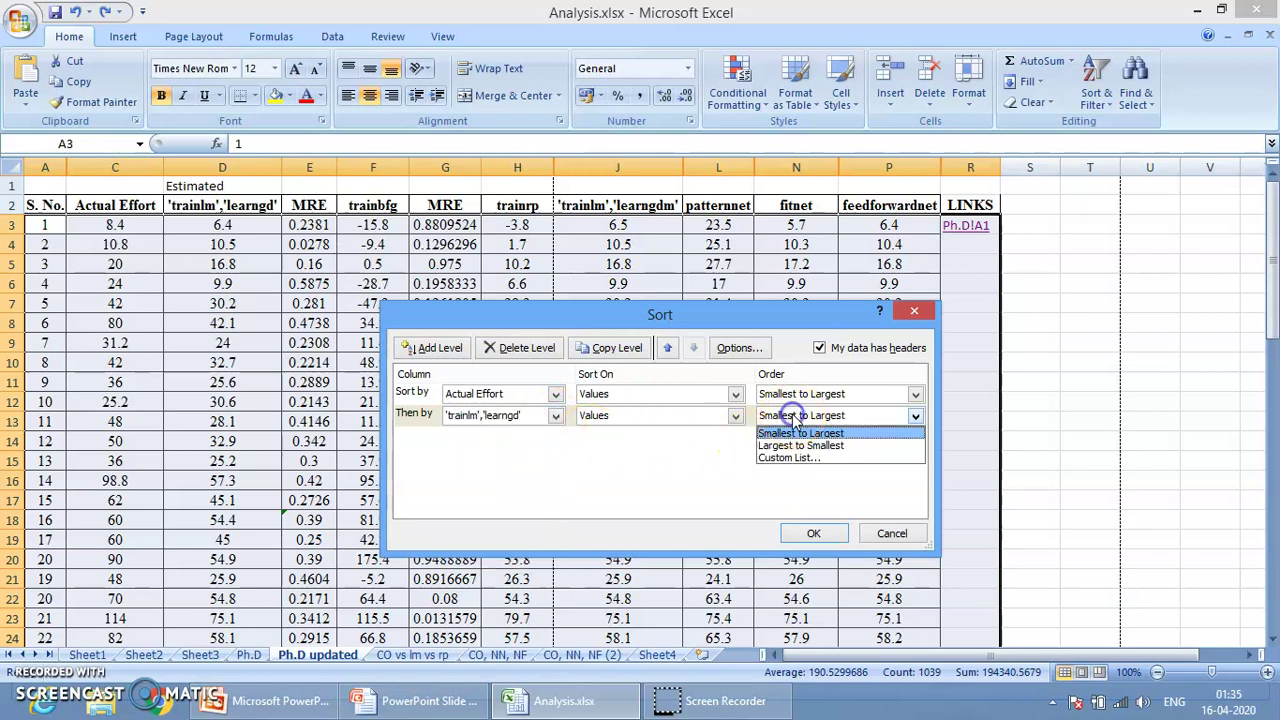
pyautogui.click(800, 445)
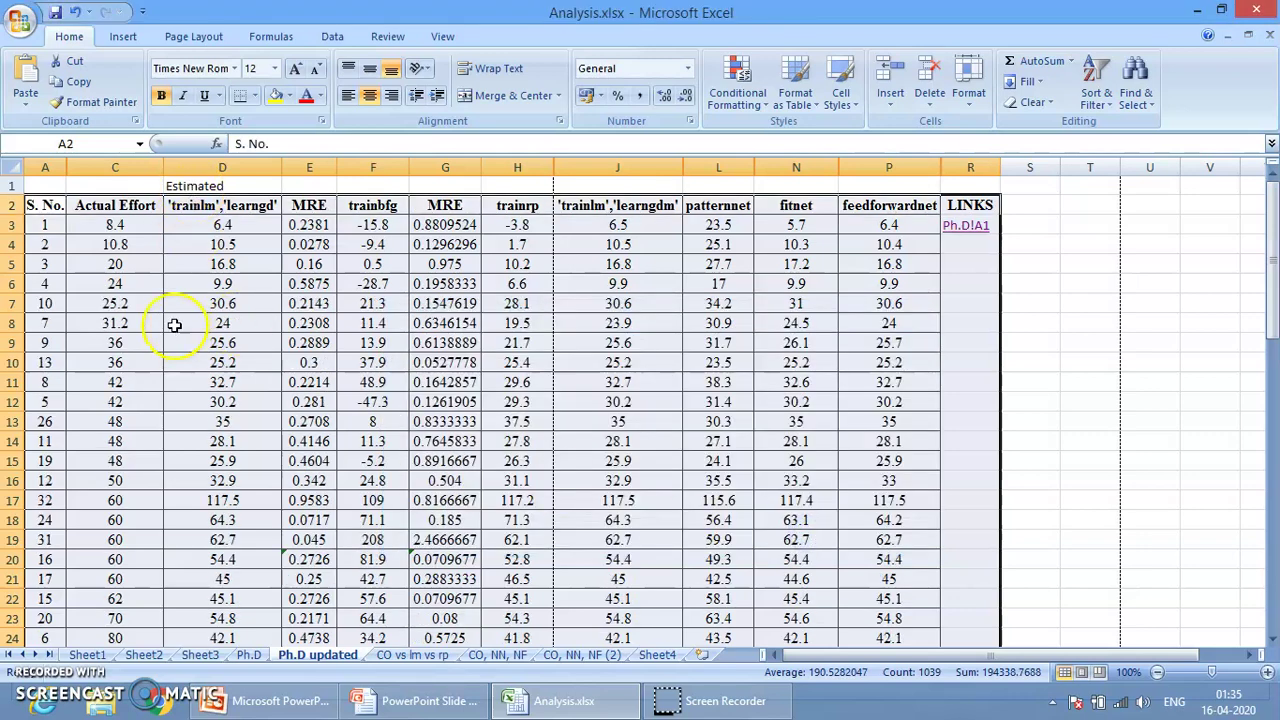
# - Examine the rows with equal Actual Effort values of 42 and 48, comparing their order in the 'trainlm','learngd' column
pyautogui.click(155, 436)
pyautogui.click(133, 385)
pyautogui.click(131, 402)
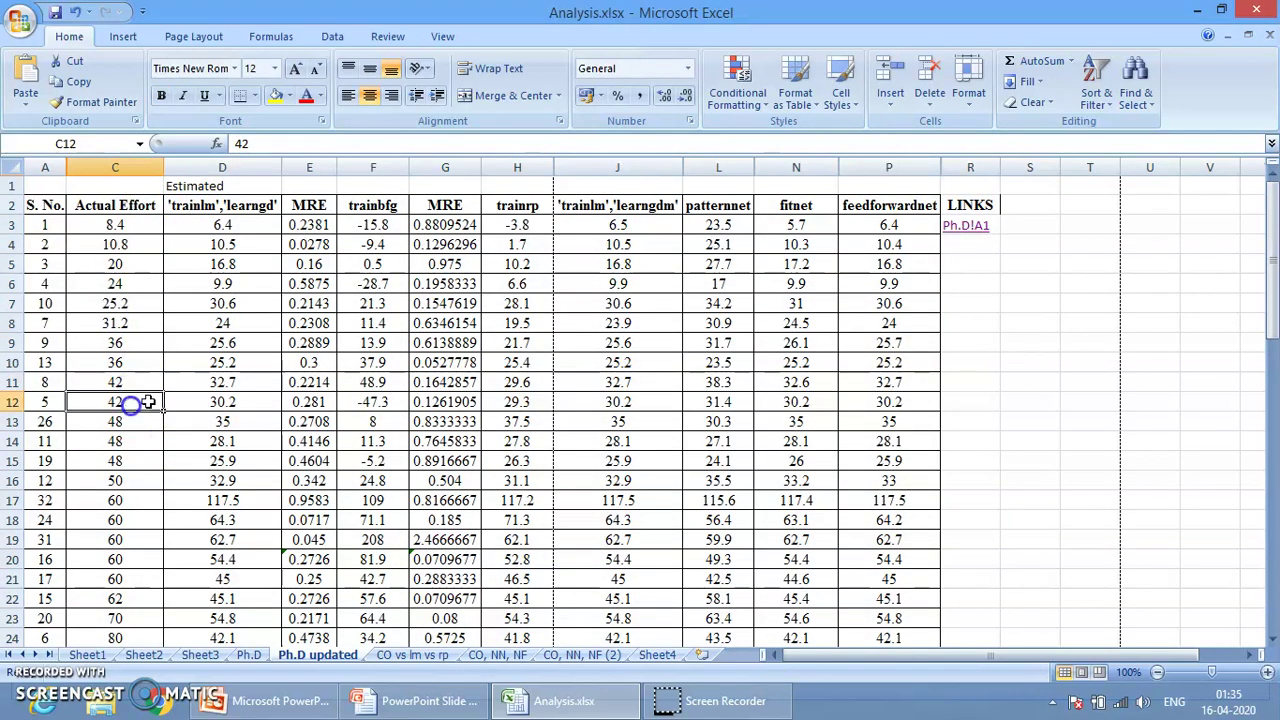
pyautogui.click(221, 382)
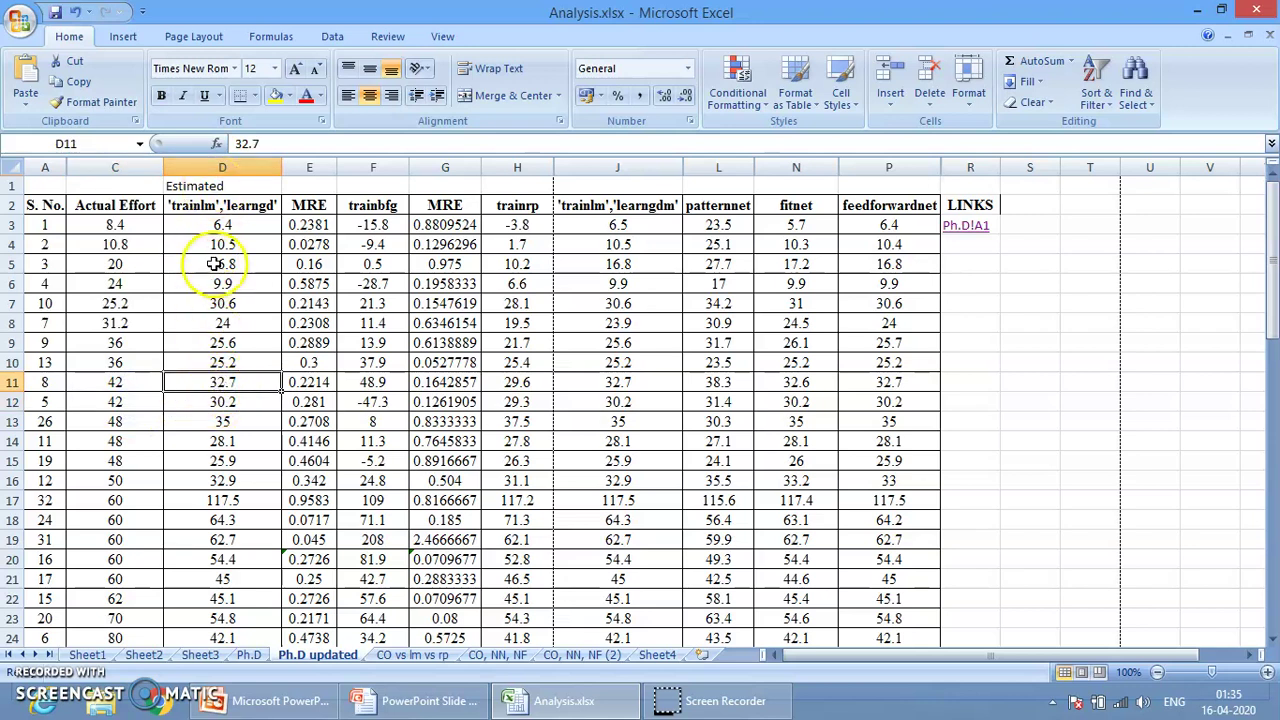
pyautogui.click(240, 401)
pyautogui.click(130, 423)
pyautogui.click(118, 442)
pyautogui.moveTo(118, 424); pyautogui.dragTo(124, 460)
pyautogui.click(240, 421)
pyautogui.click(238, 443)
pyautogui.click(234, 461)
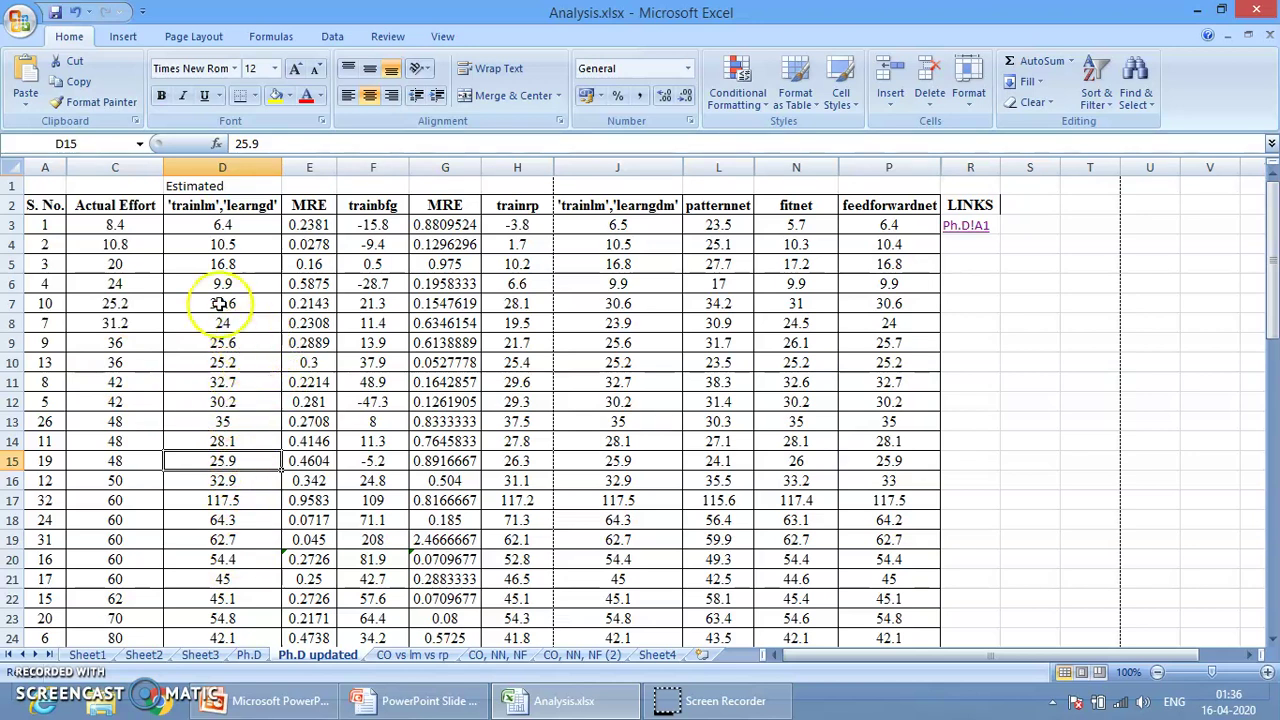
# - Undo the two-level custom sort of the table
pyautogui.click(373, 342)
pyautogui.click(1094, 100)
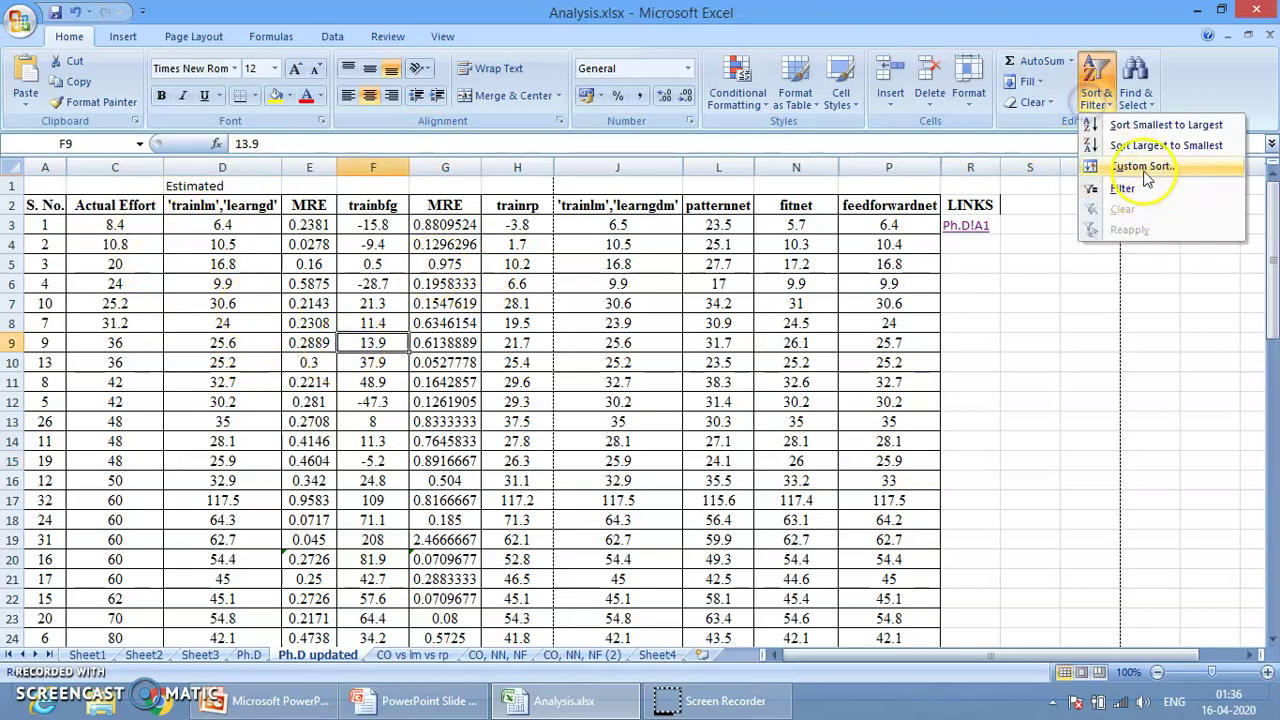
pyautogui.press('Escape')
pyautogui.hotkey('ctrl', 'z')
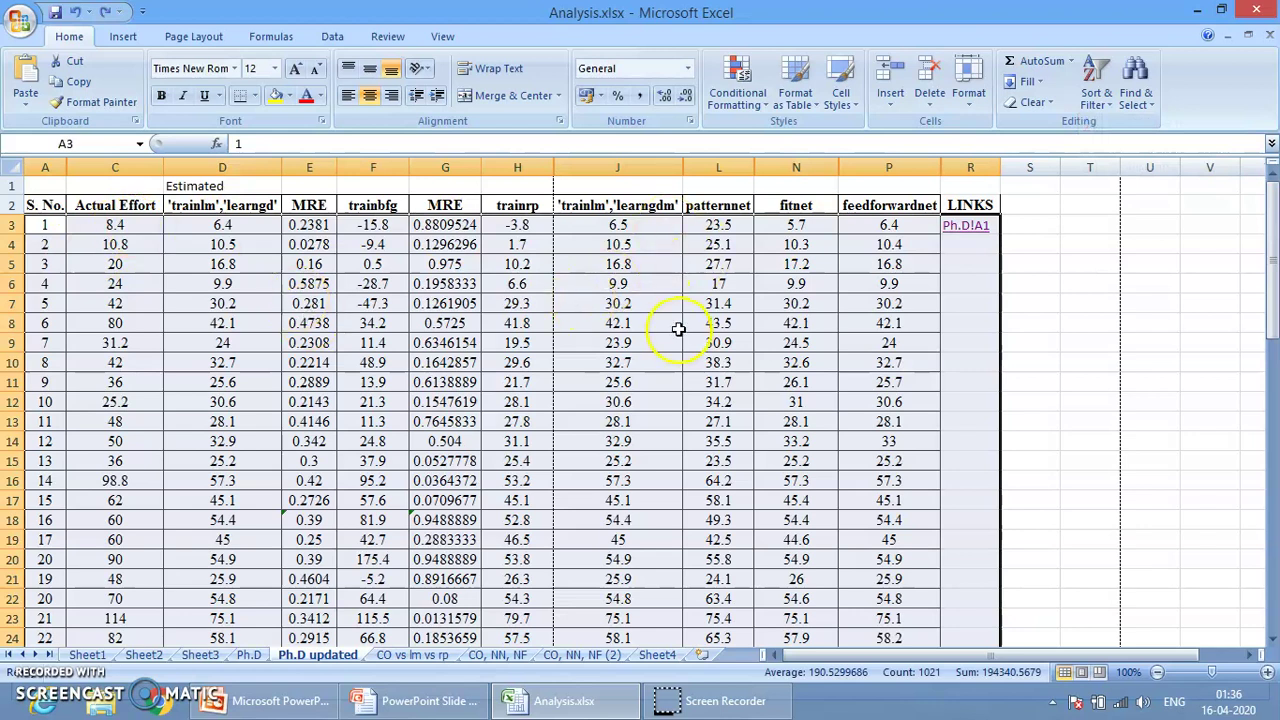
pyautogui.click(605, 305)
# - Turn on filtering for the header row from S. No. through LINKS
pyautogui.click(48, 205)
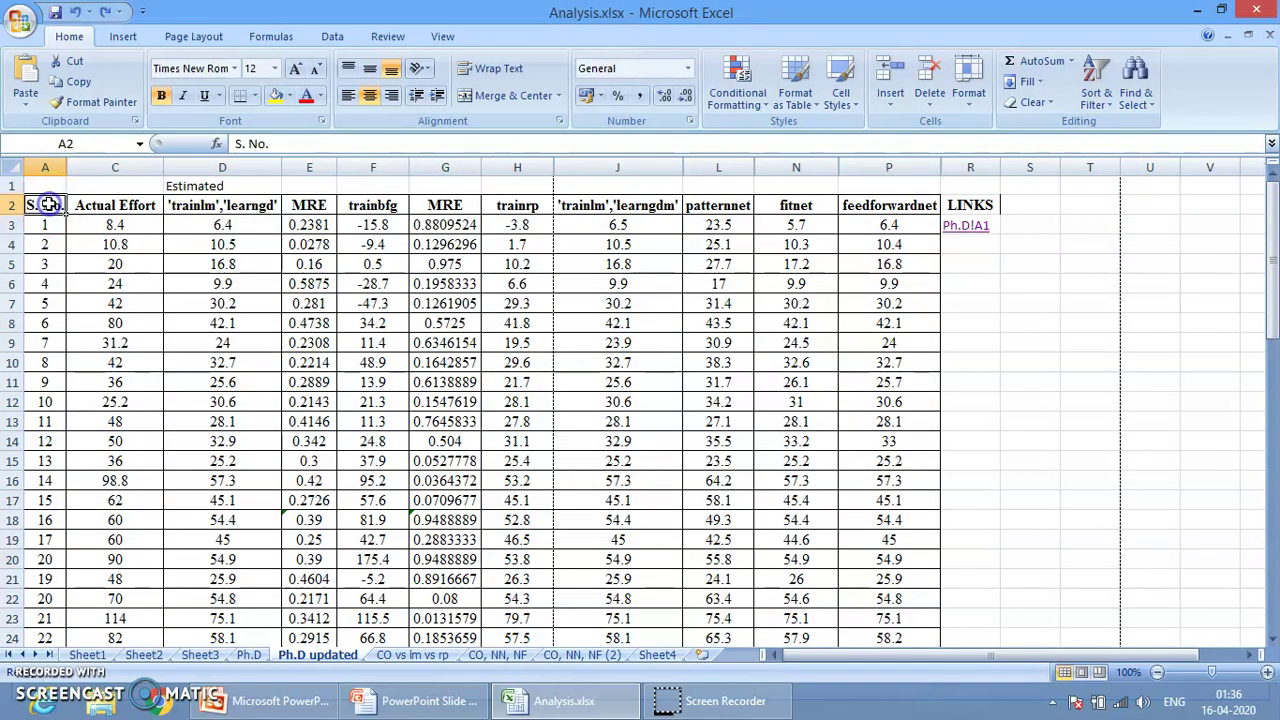
pyautogui.hotkey('ctrl', 'shift', 'Right')
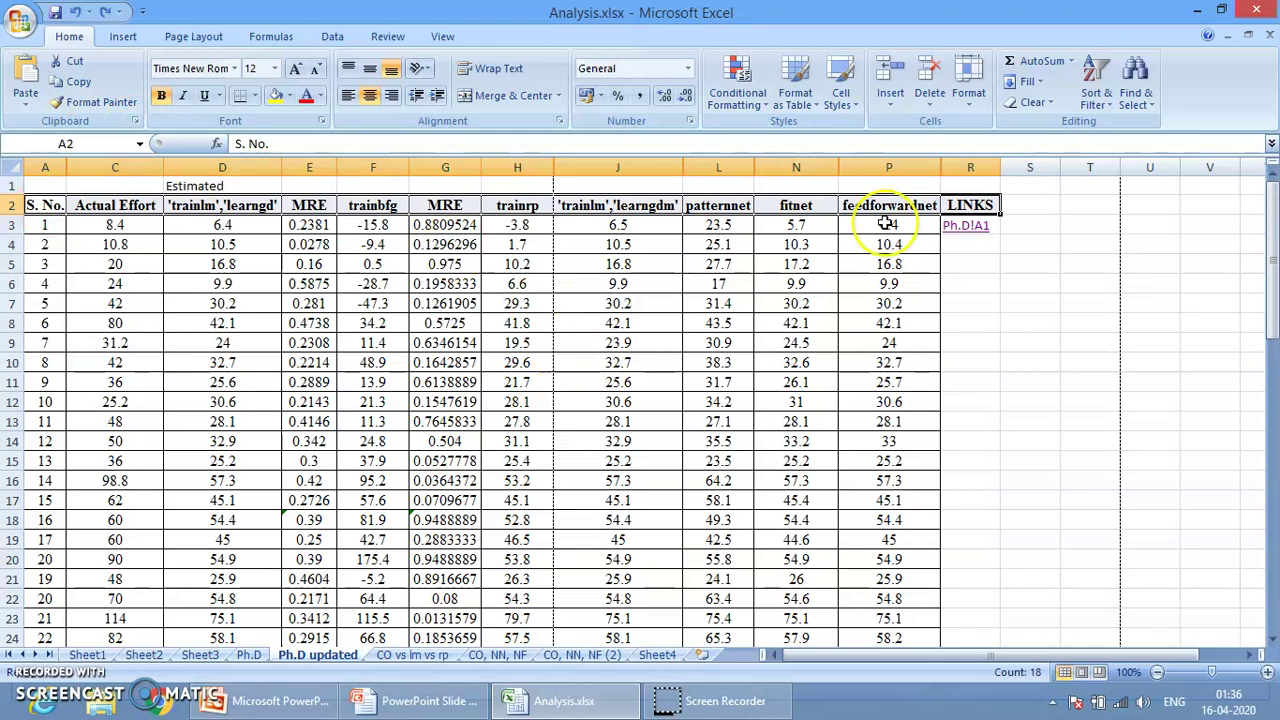
pyautogui.click(1096, 85)
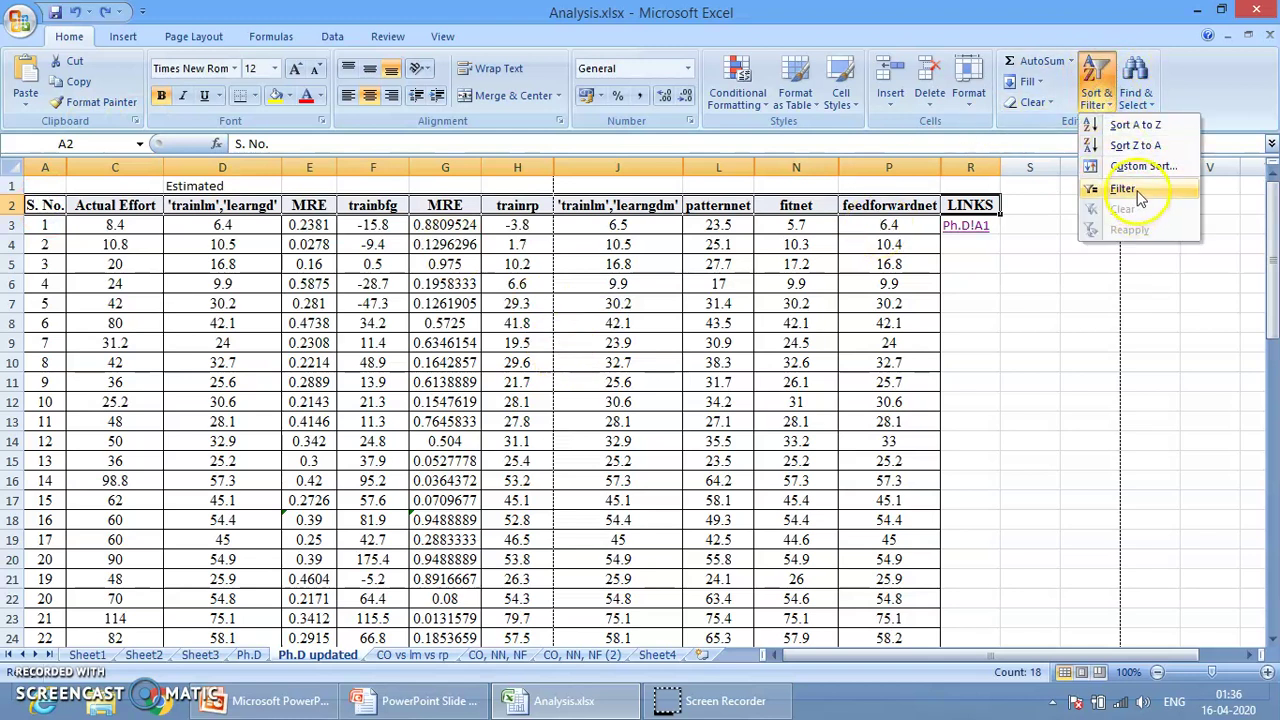
pyautogui.click(1135, 190)
pyautogui.click(330, 400)
pyautogui.click(135, 300)
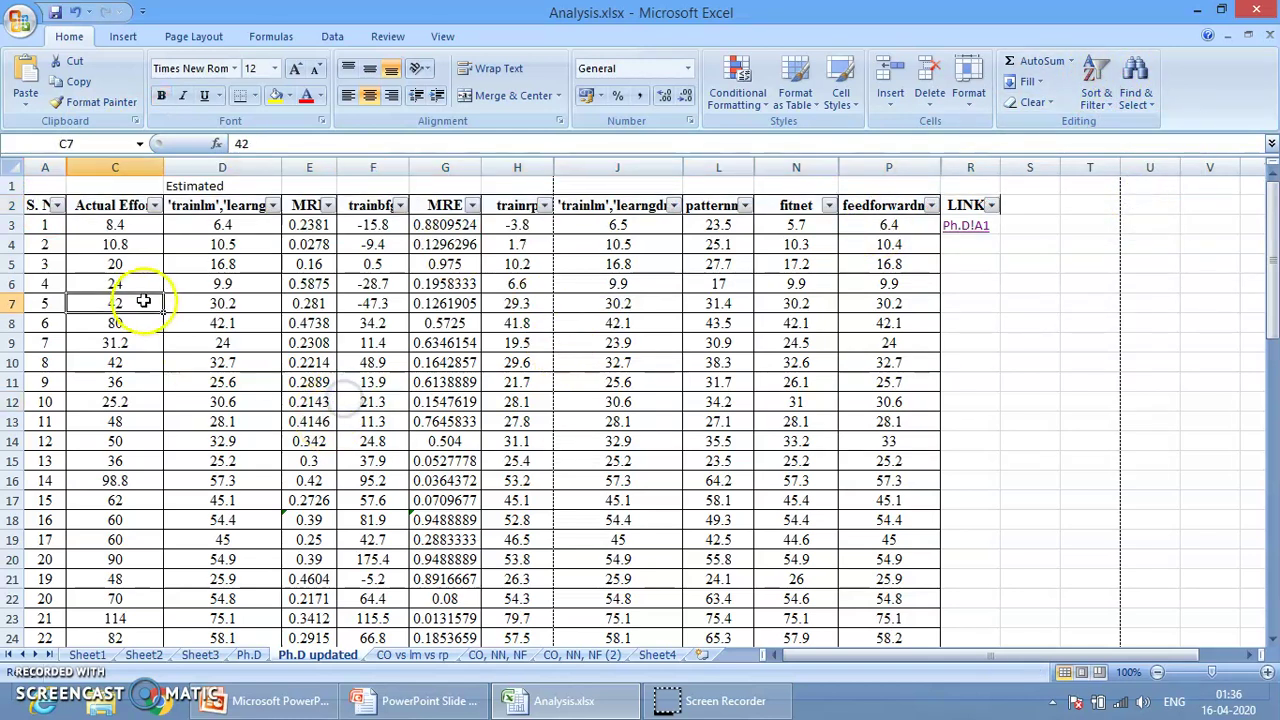
pyautogui.click(272, 205)
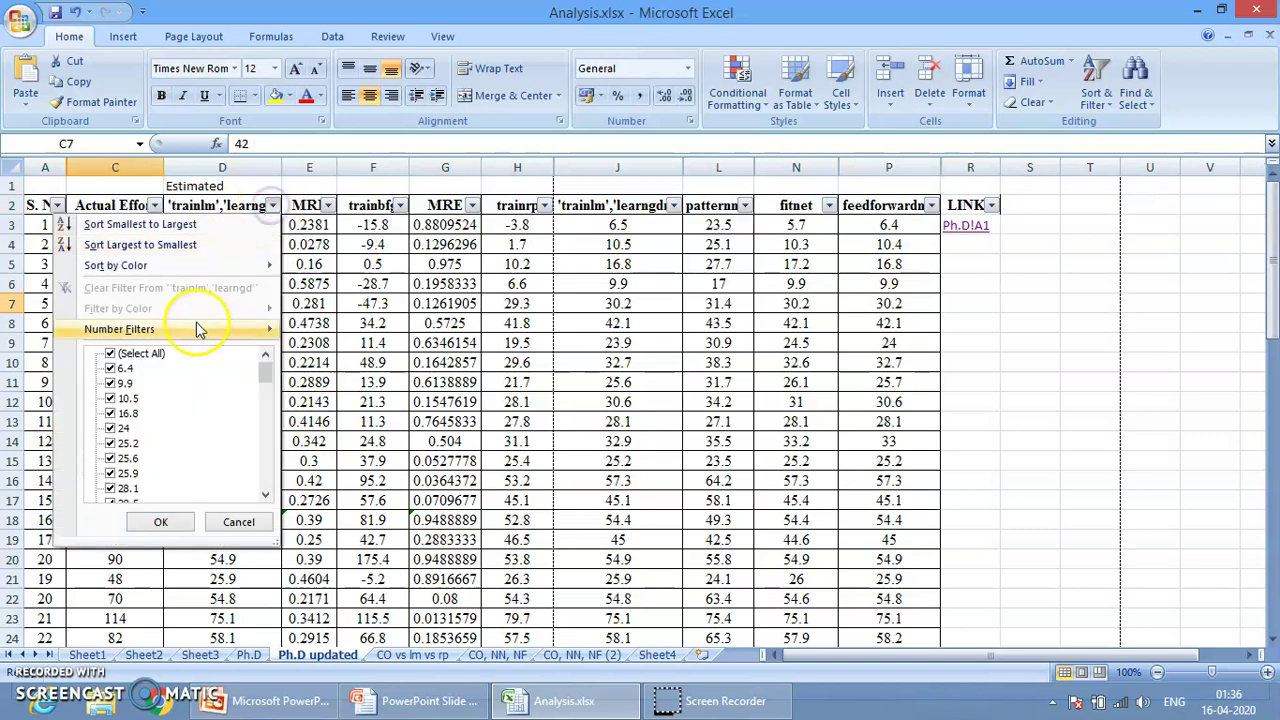
pyautogui.moveTo(297, 325)
pyautogui.press('Escape')
pyautogui.click(125, 282)
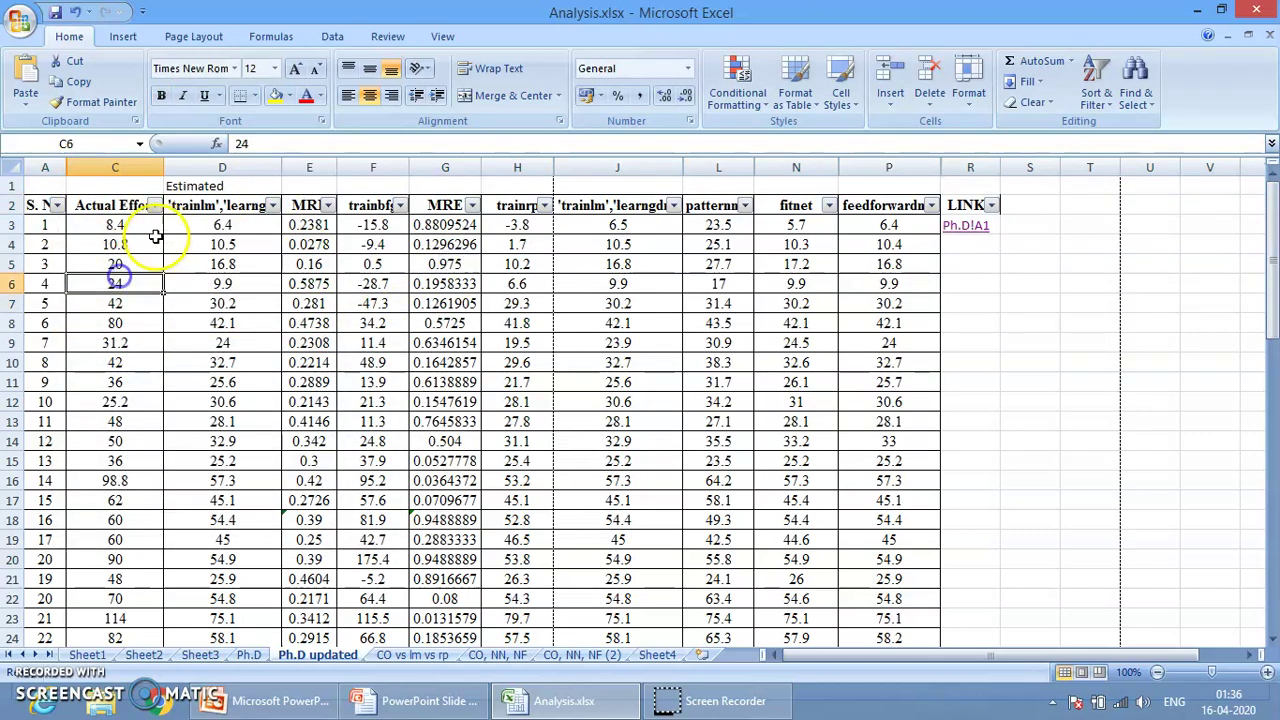
# - Filter the Actual Effort column to show only the value 48 and review the filtered rows
pyautogui.click(154, 205)
pyautogui.click(58, 354)
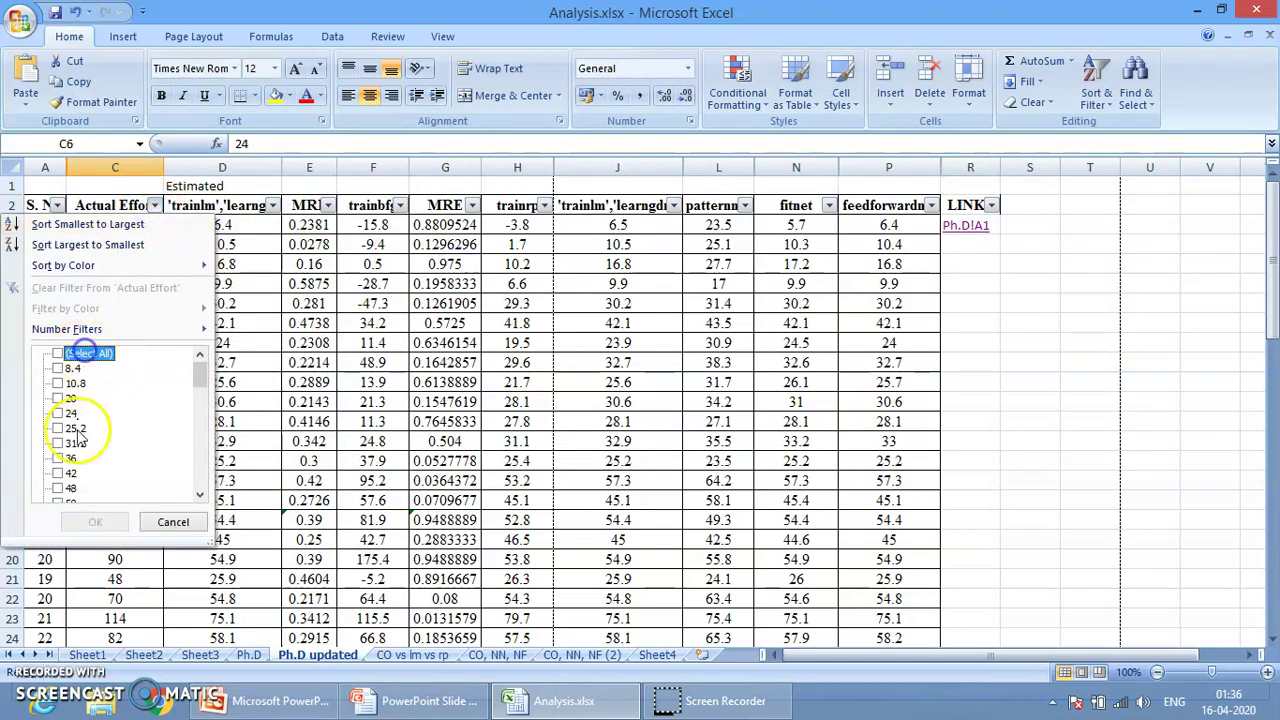
pyautogui.click(76, 489)
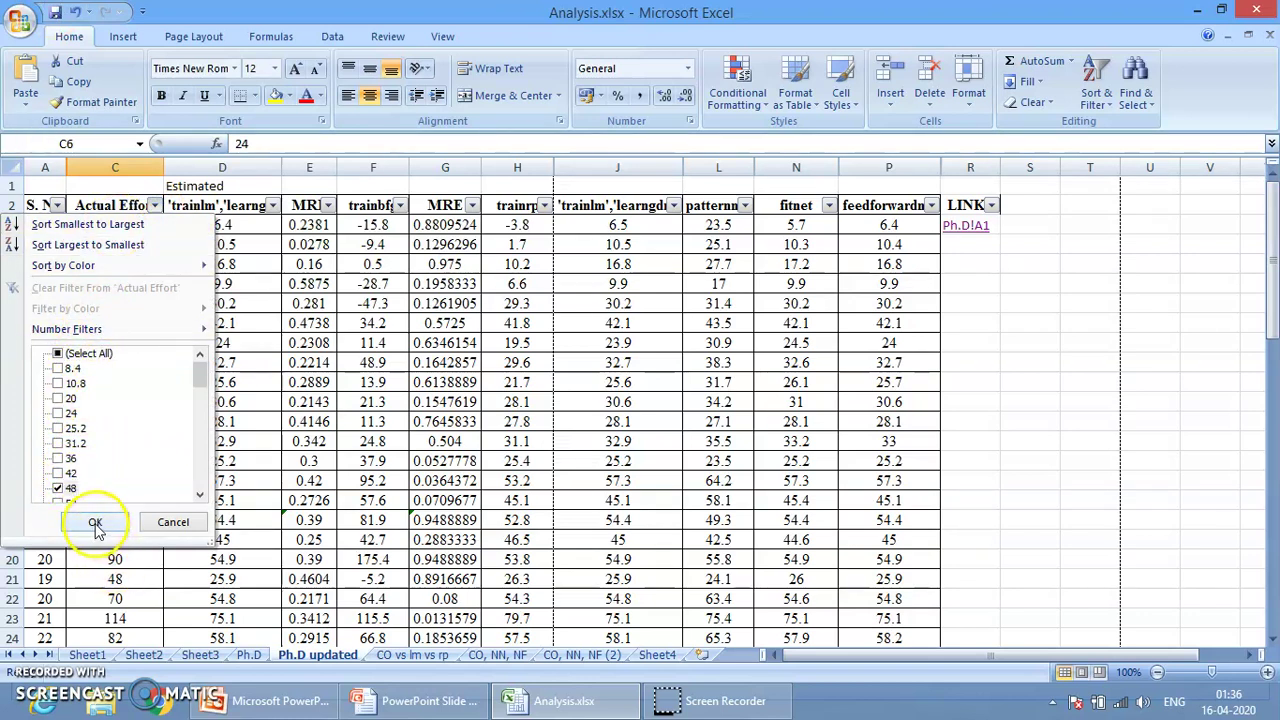
pyautogui.click(95, 523)
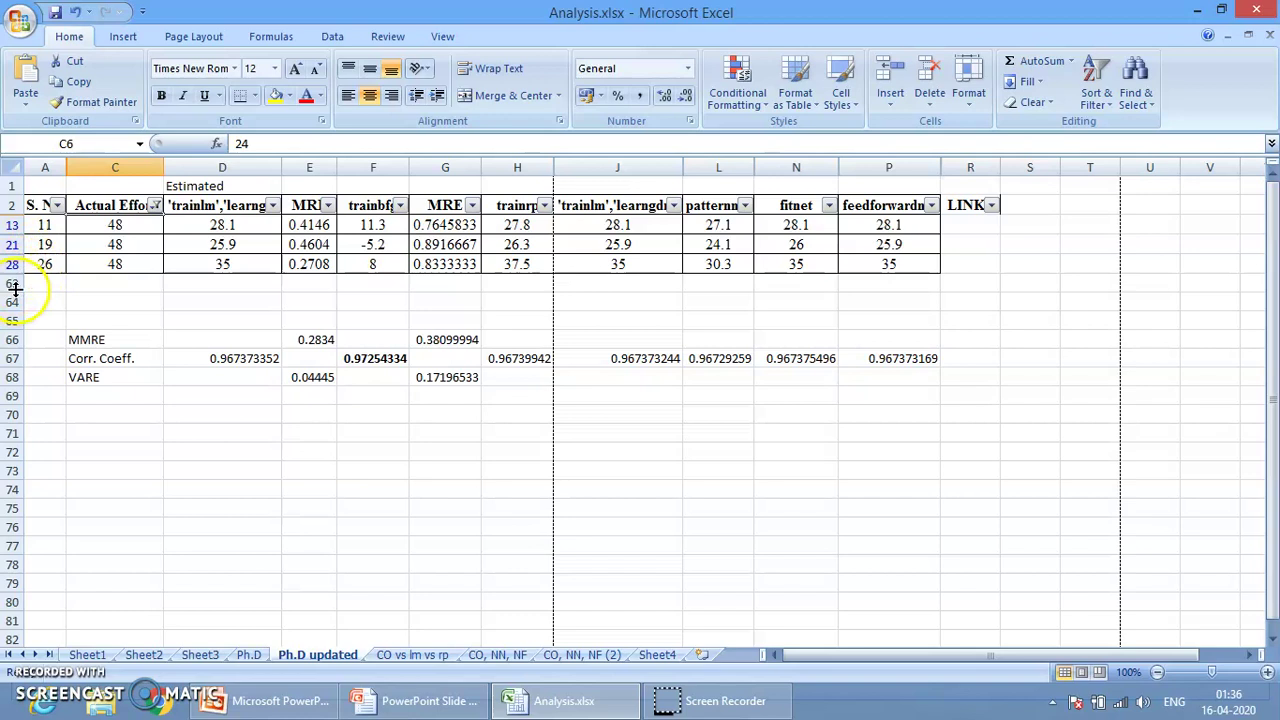
pyautogui.click(80, 253)
pyautogui.click(129, 223)
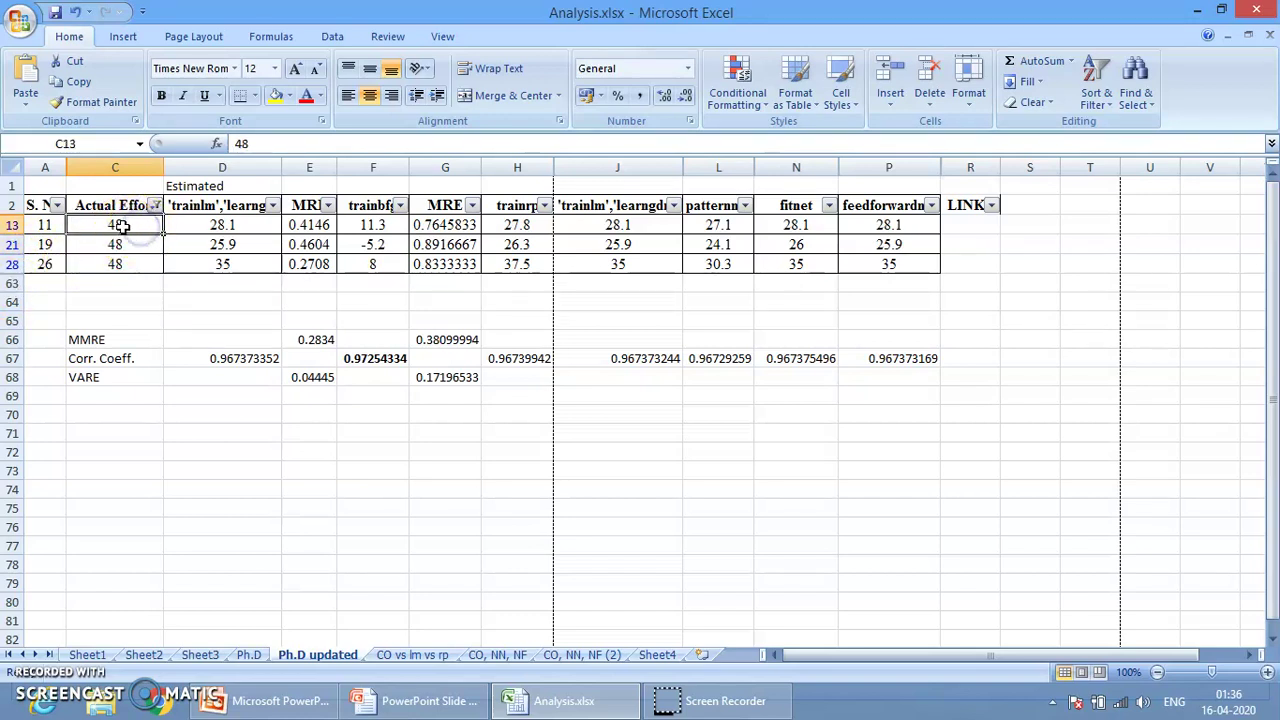
pyautogui.click(138, 263)
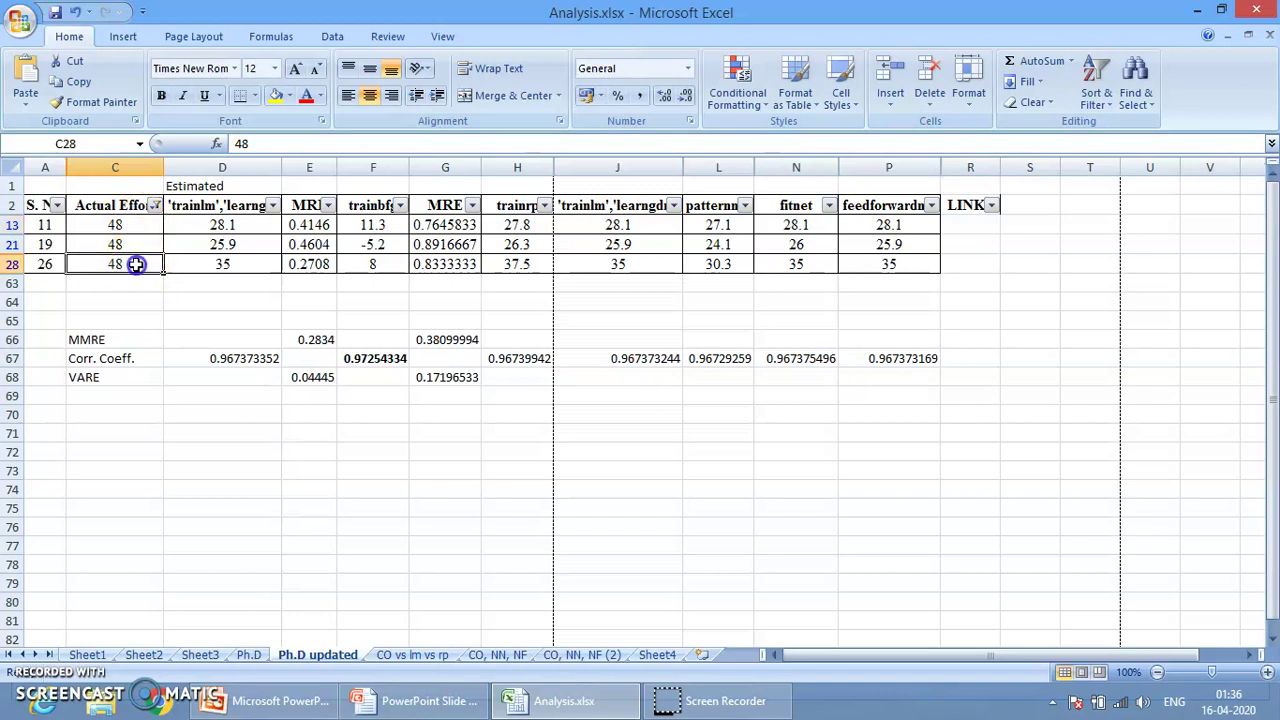
# - Extend the Actual Effort filter to include 42 as well as 48 and review the rows
pyautogui.click(155, 206)
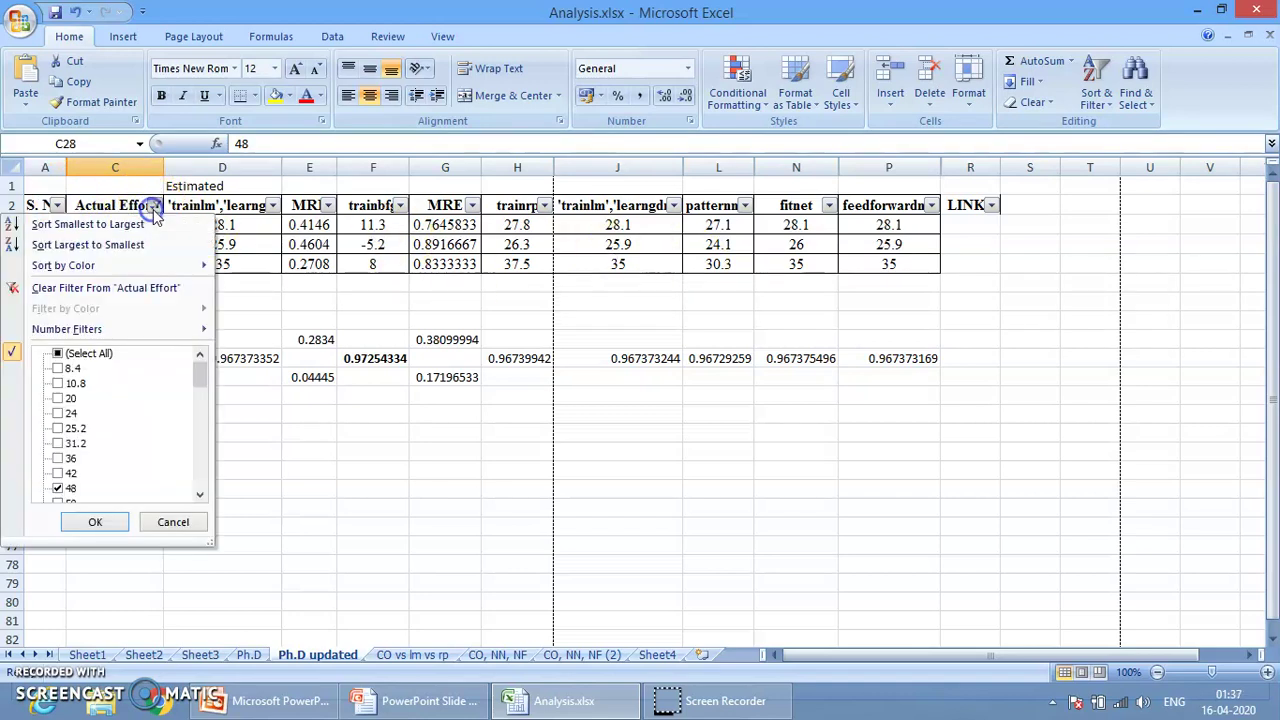
pyautogui.click(90, 522)
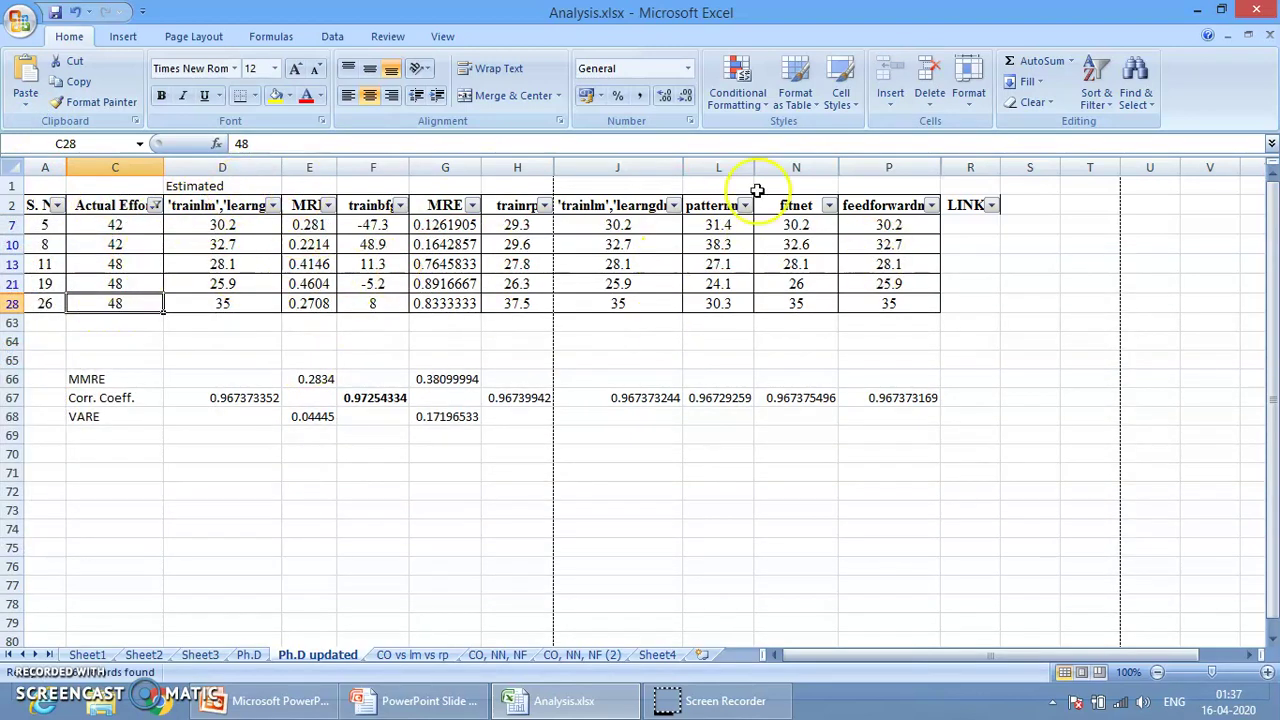
pyautogui.click(192, 244)
pyautogui.click(345, 265)
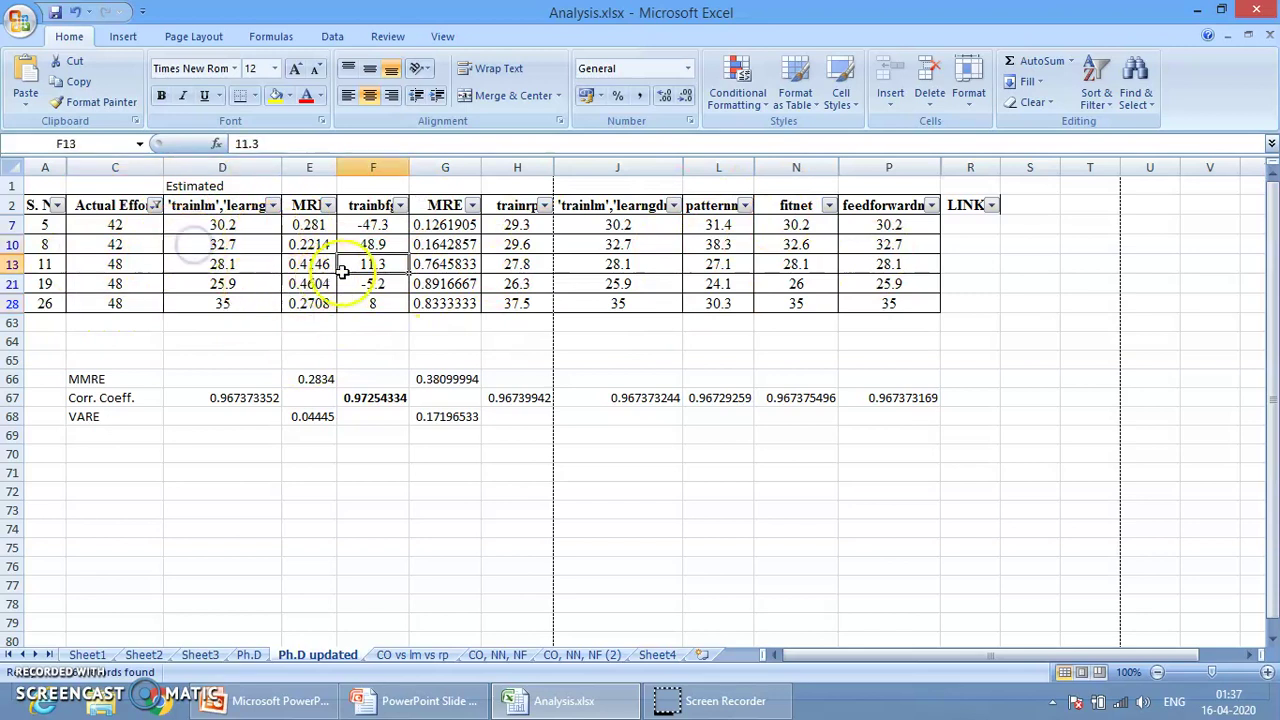
# - Reselect all values in the Actual Effort filter and apply it to show every row
pyautogui.click(153, 209)
pyautogui.click(84, 356)
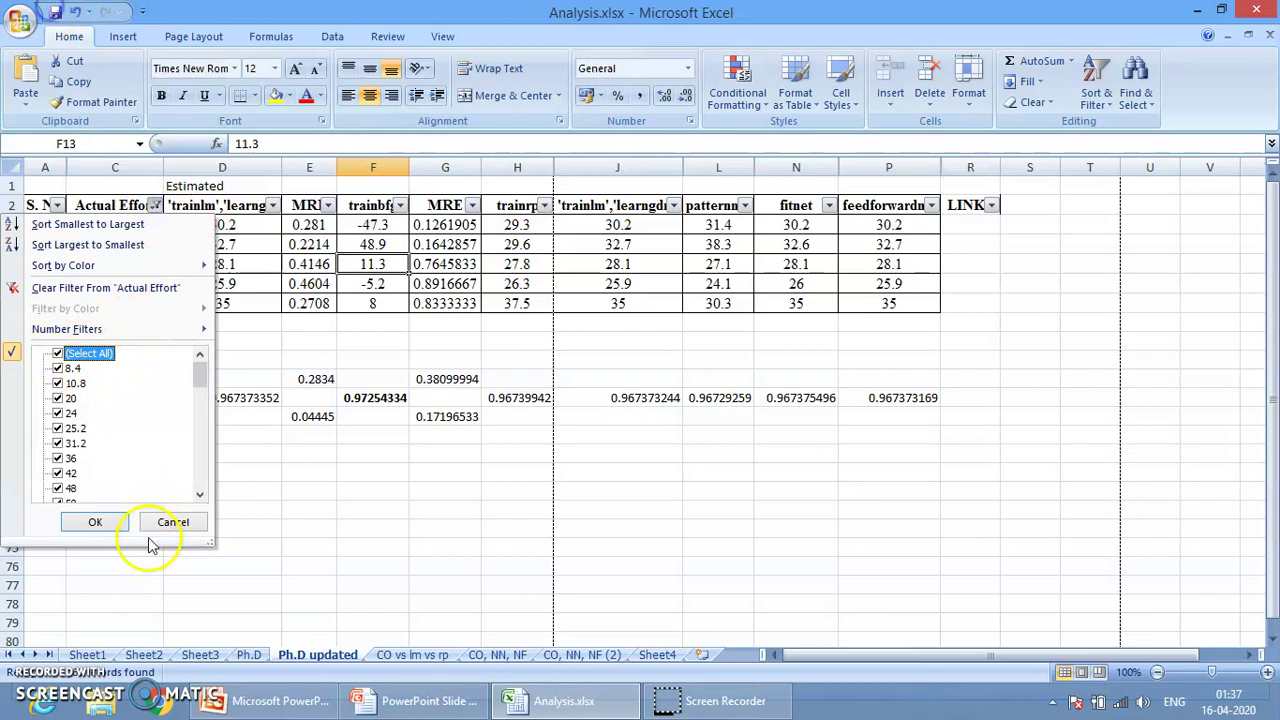
pyautogui.click(95, 522)
# - Select the header row and turn off filtering for the table
pyautogui.click(43, 203)
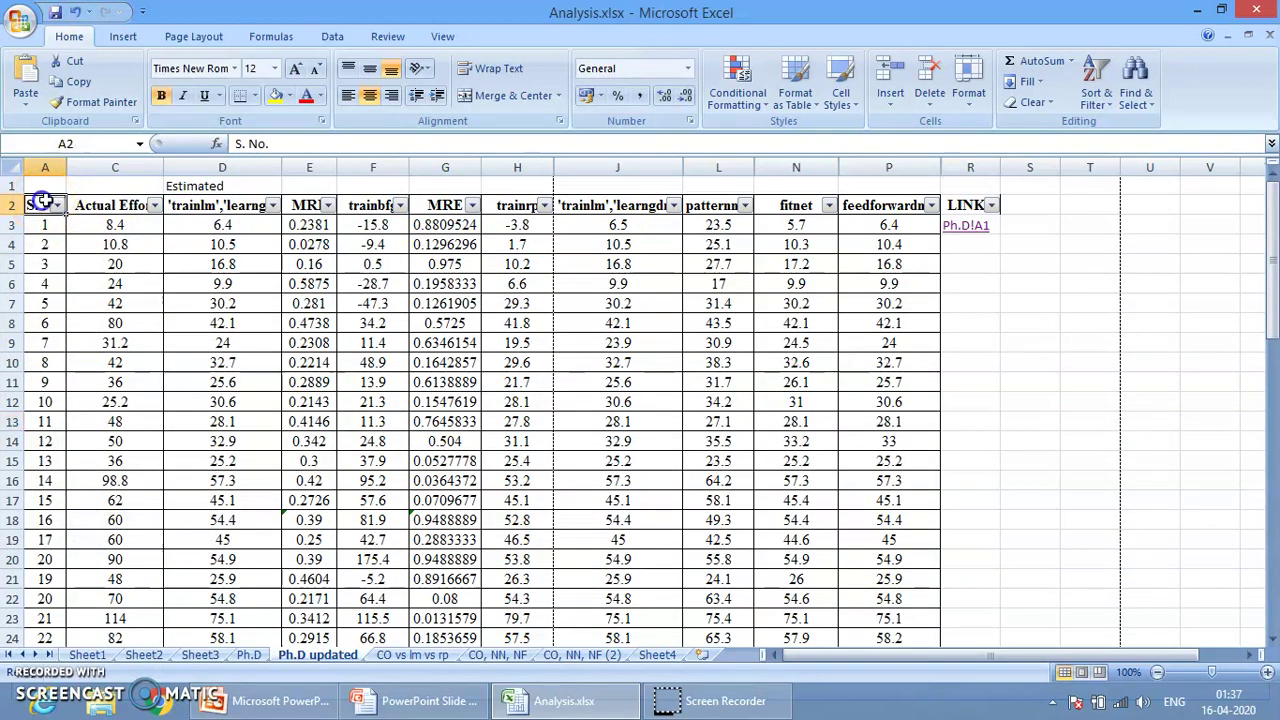
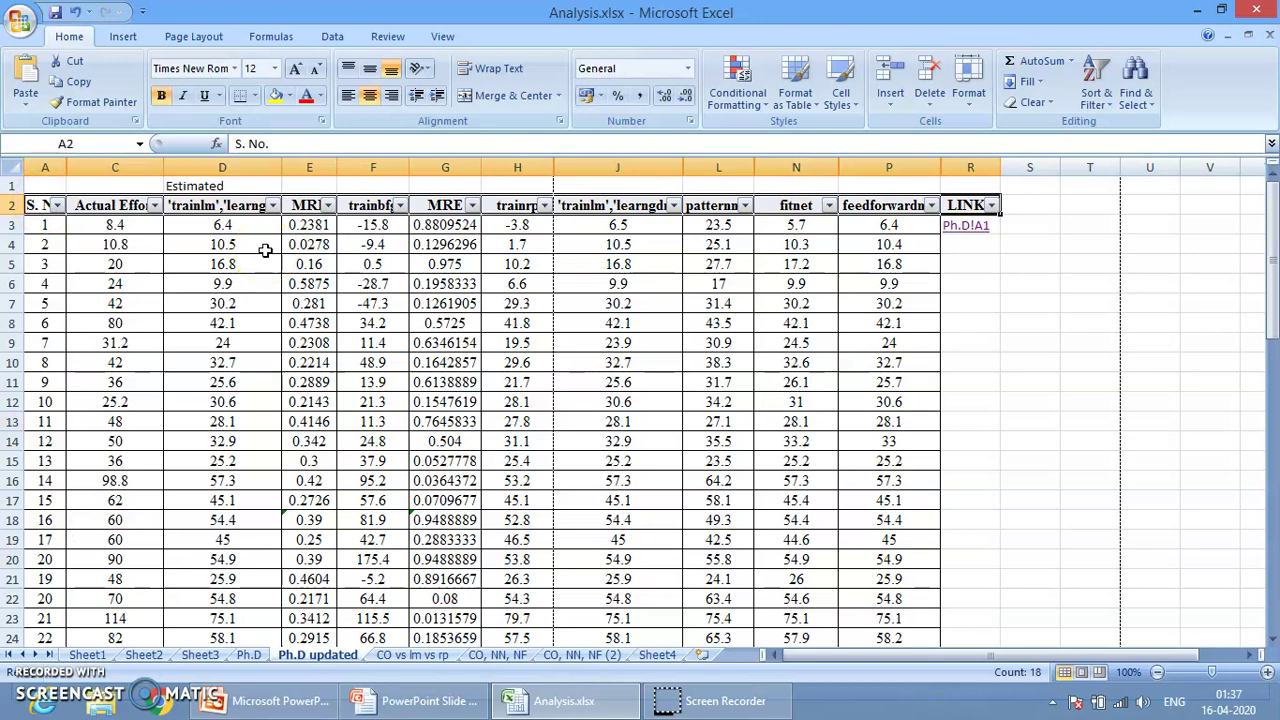
pyautogui.click(1105, 110)
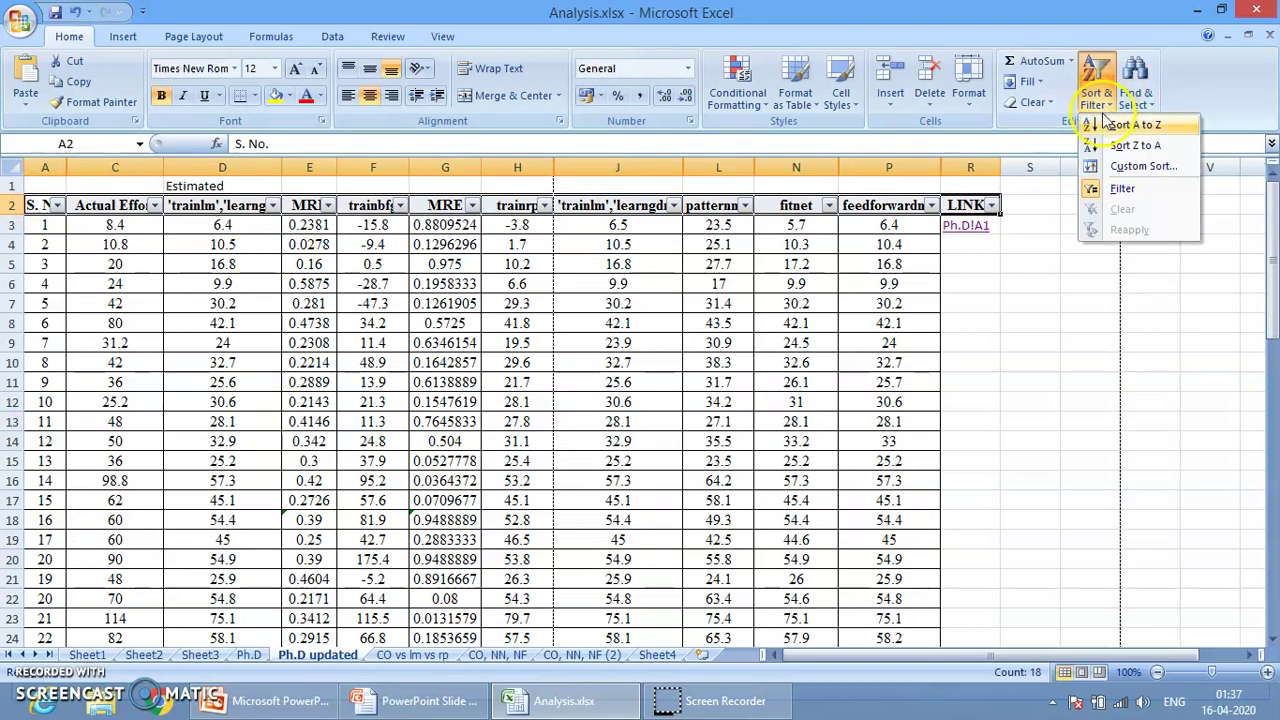
pyautogui.click(1110, 197)
pyautogui.click(986, 298)
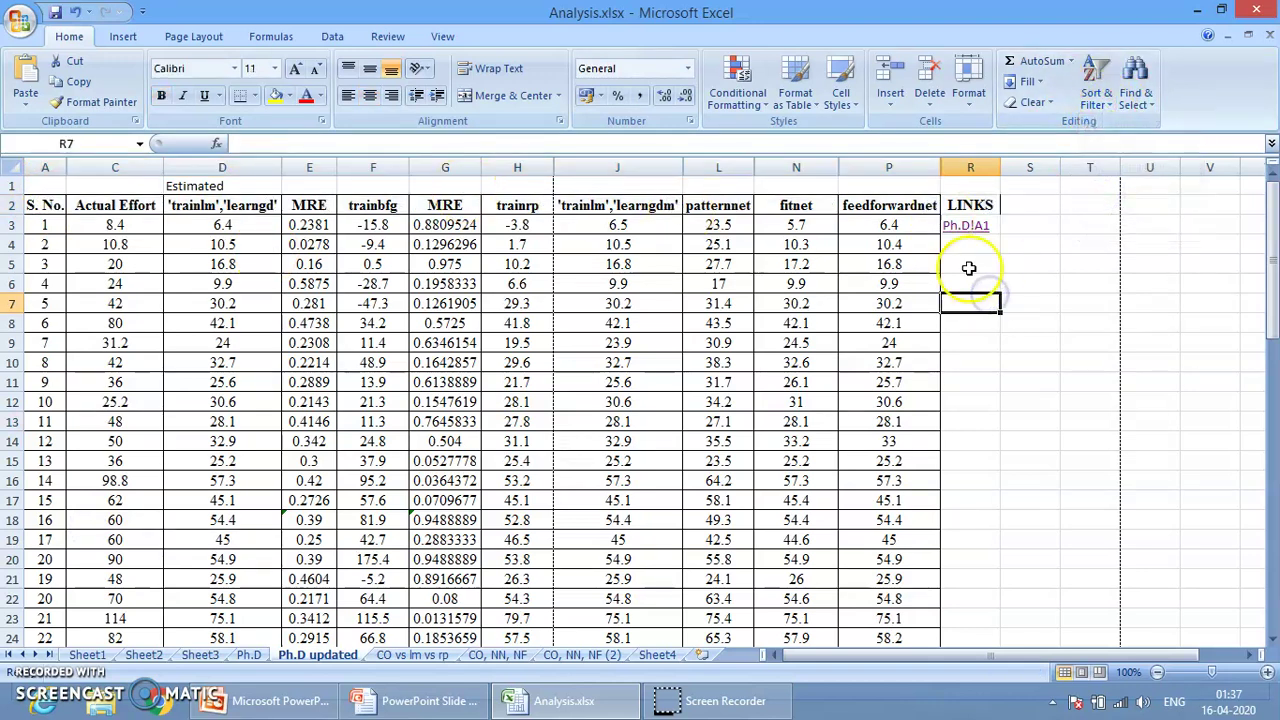
# - Clear the LINKS heading and its hyperlink from R2:R3 and enter Grade as the new heading in R2
pyautogui.click(1010, 227)
pyautogui.press('Up')
pyautogui.press('Left')
pyautogui.hotkey('shift', 'Down')
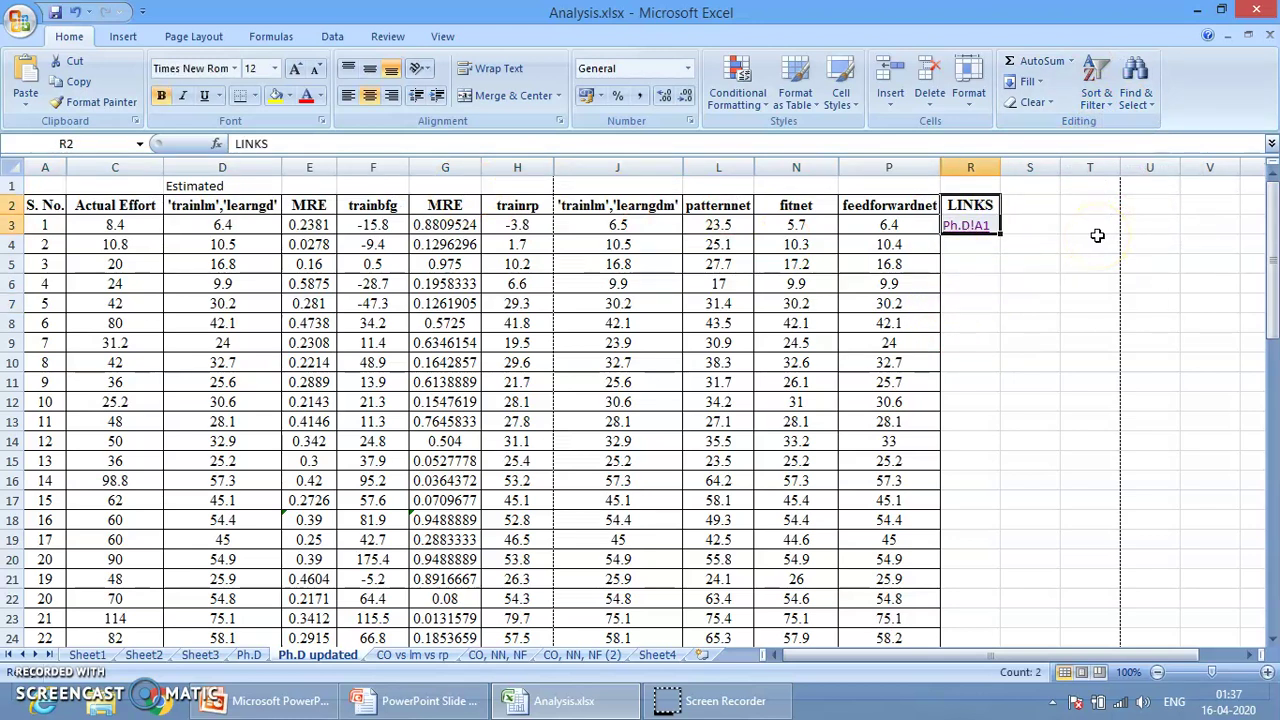
pyautogui.press('Delete')
pyautogui.press('Up')
pyautogui.press('Down')
pyautogui.write('Grade')
pyautogui.press('Return')
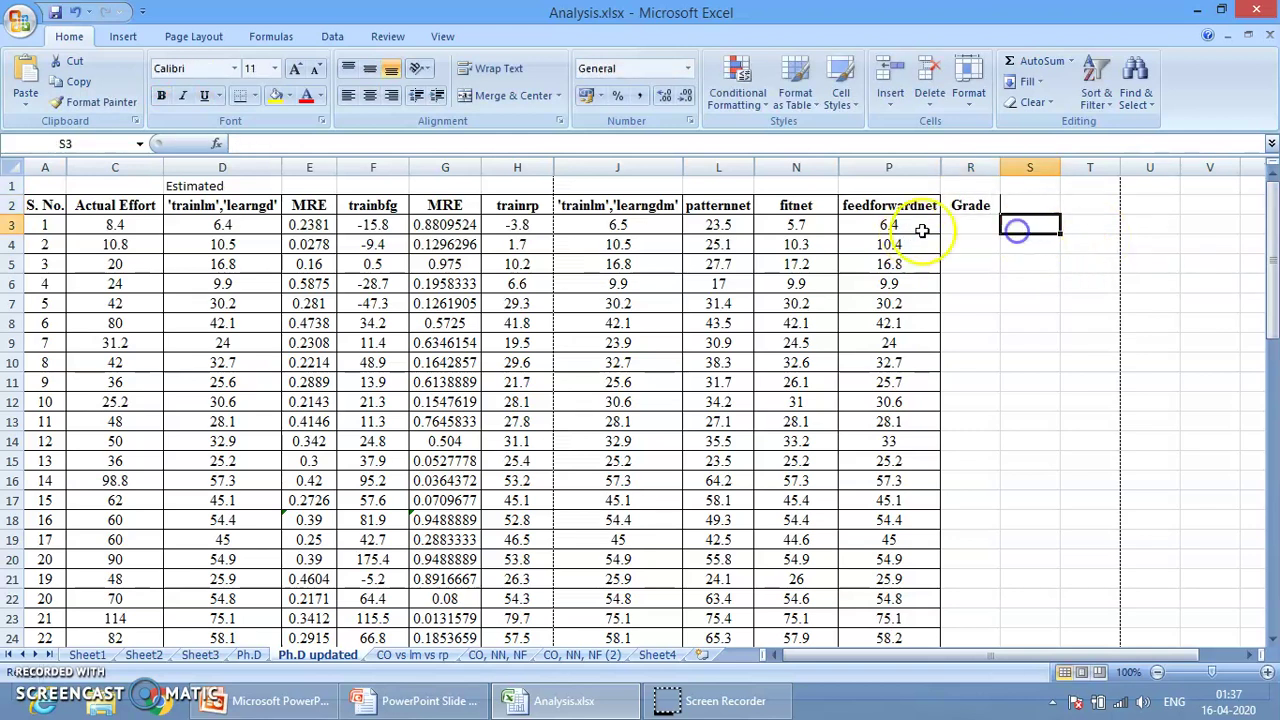
# - Enter the formula =IF(C3>20,"A","B") in R3 to grade the first row by its Actual Effort
pyautogui.click(961, 226)
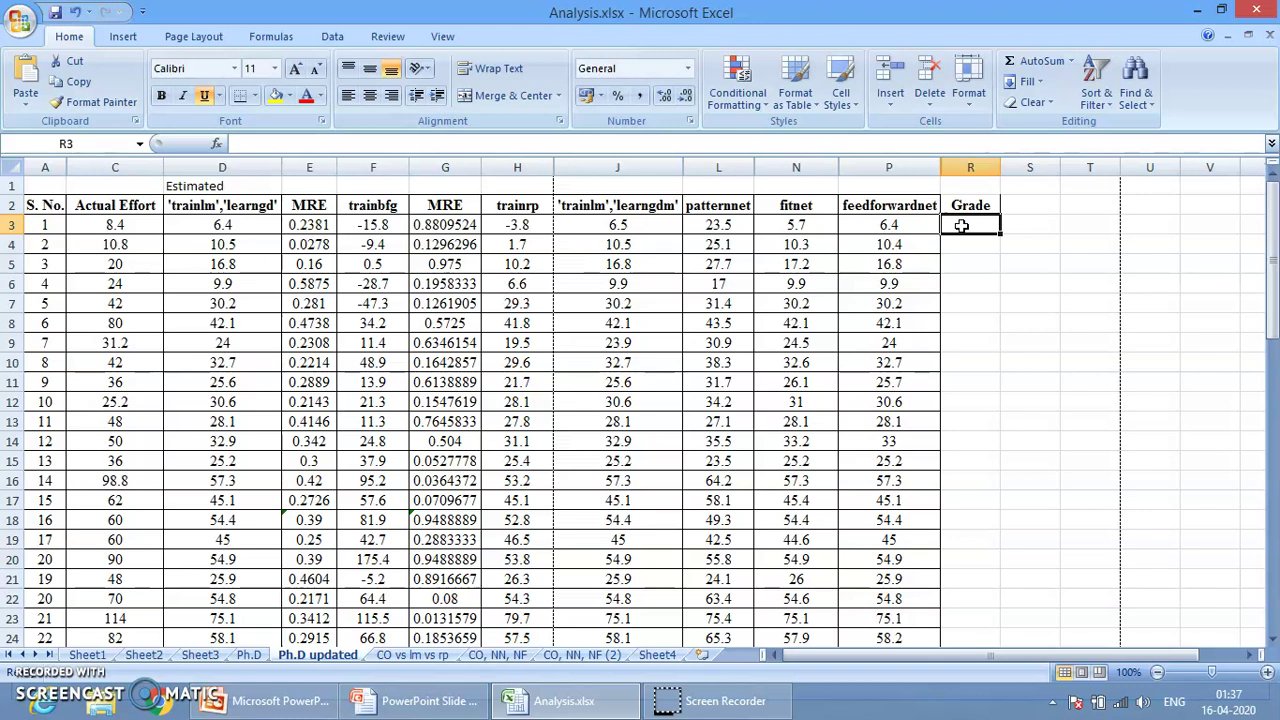
pyautogui.write('=')
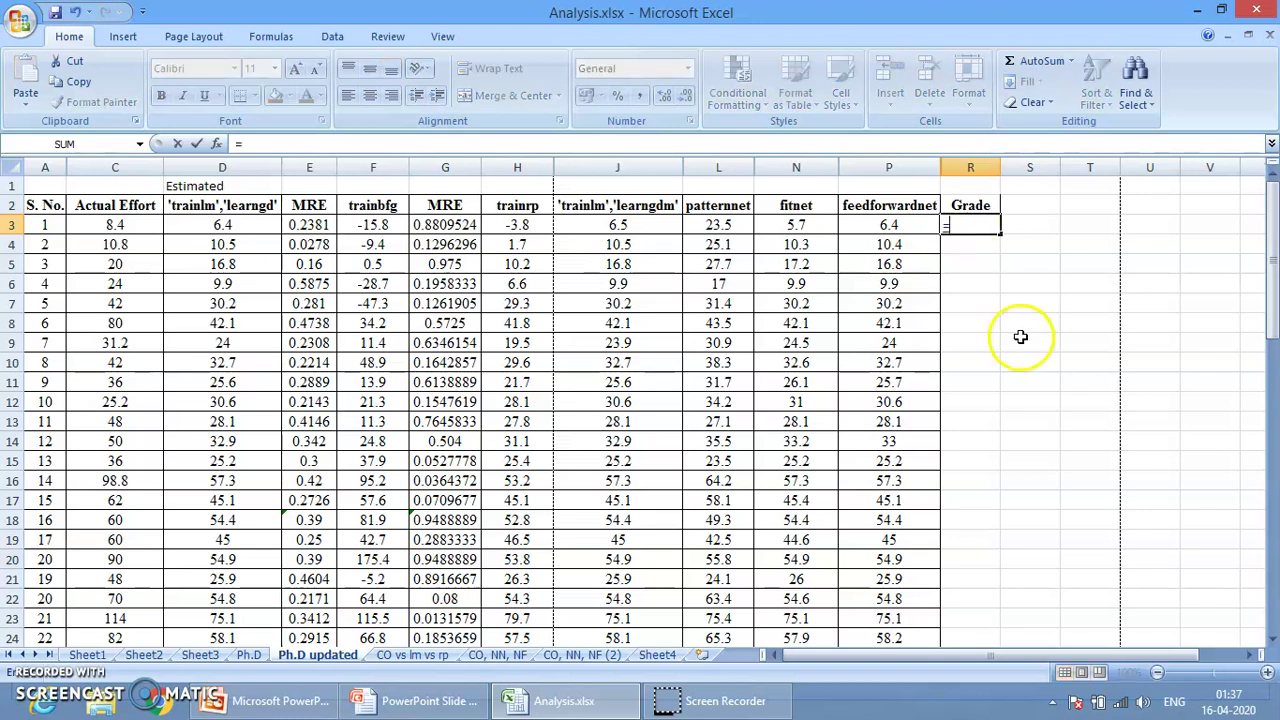
pyautogui.write('if')
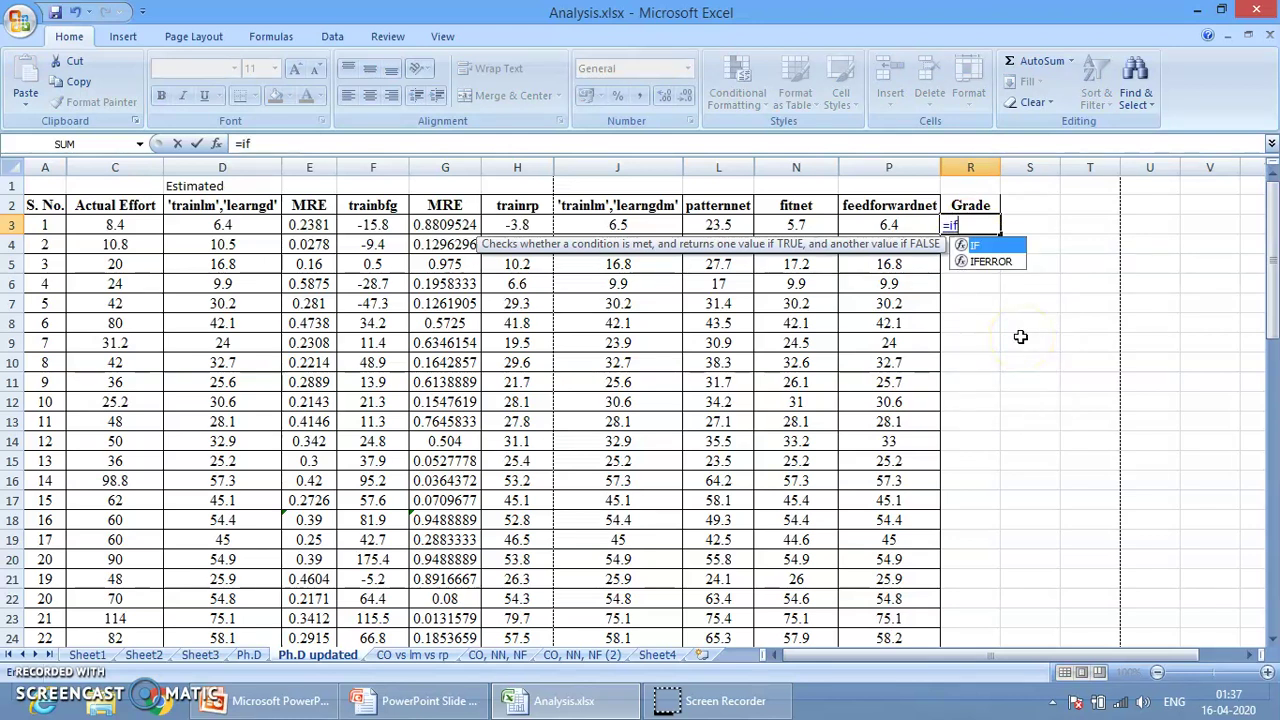
pyautogui.write('(')
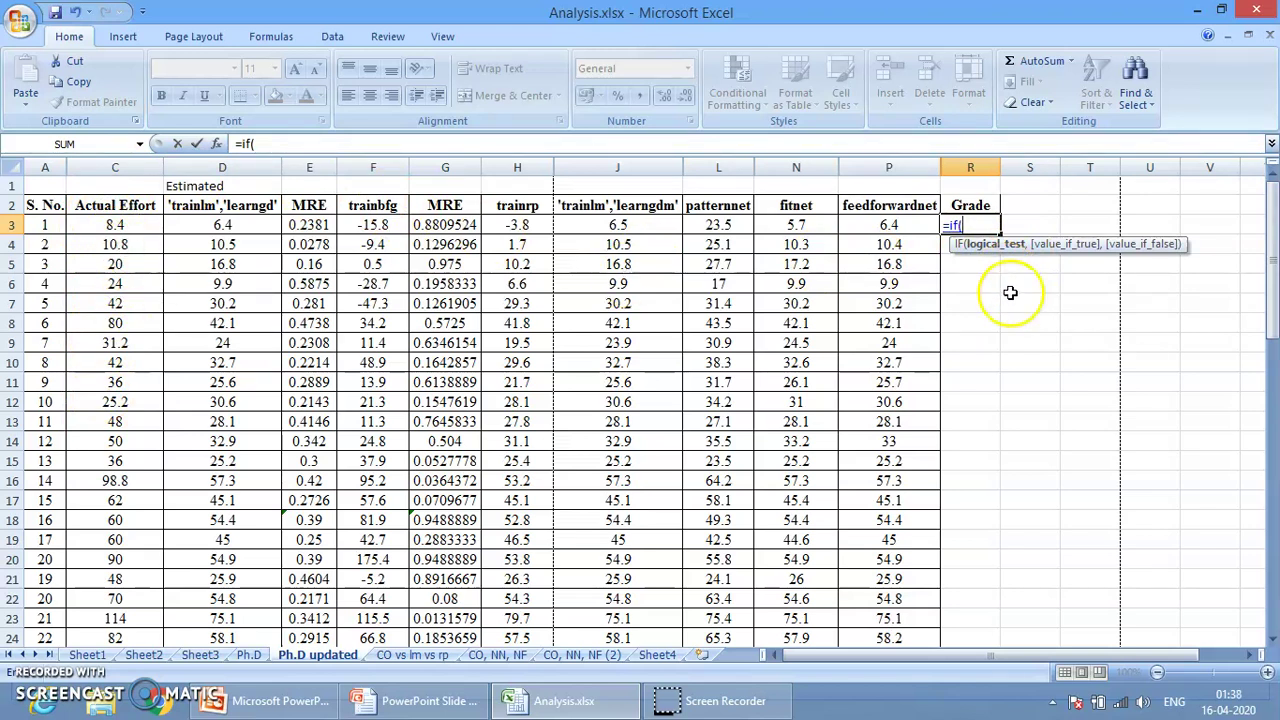
pyautogui.write('c3')
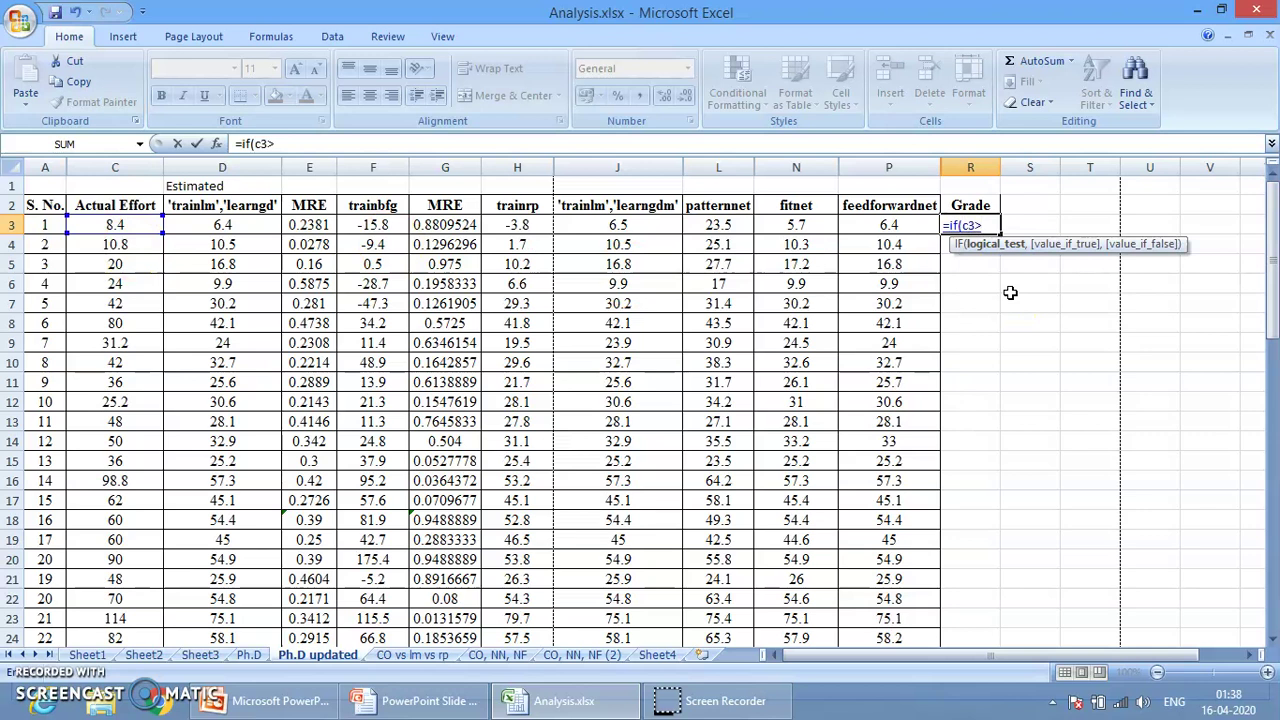
pyautogui.write('>20,')
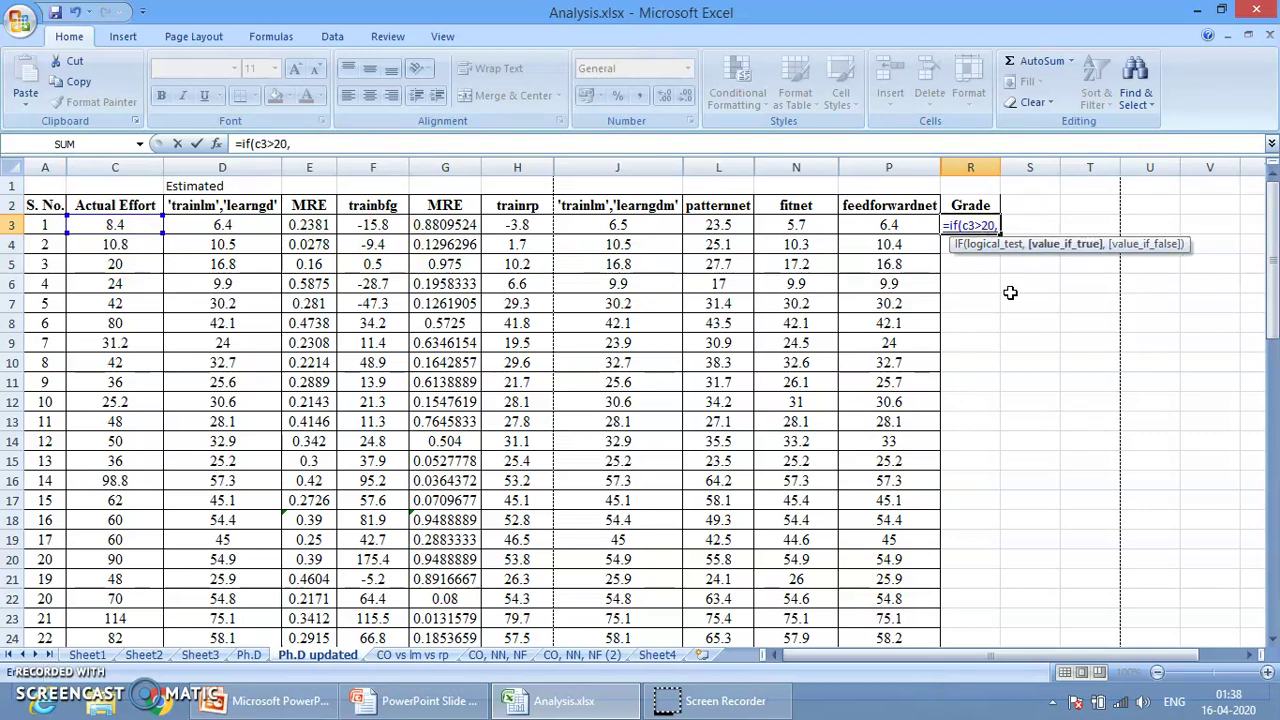
pyautogui.write('"A","B')
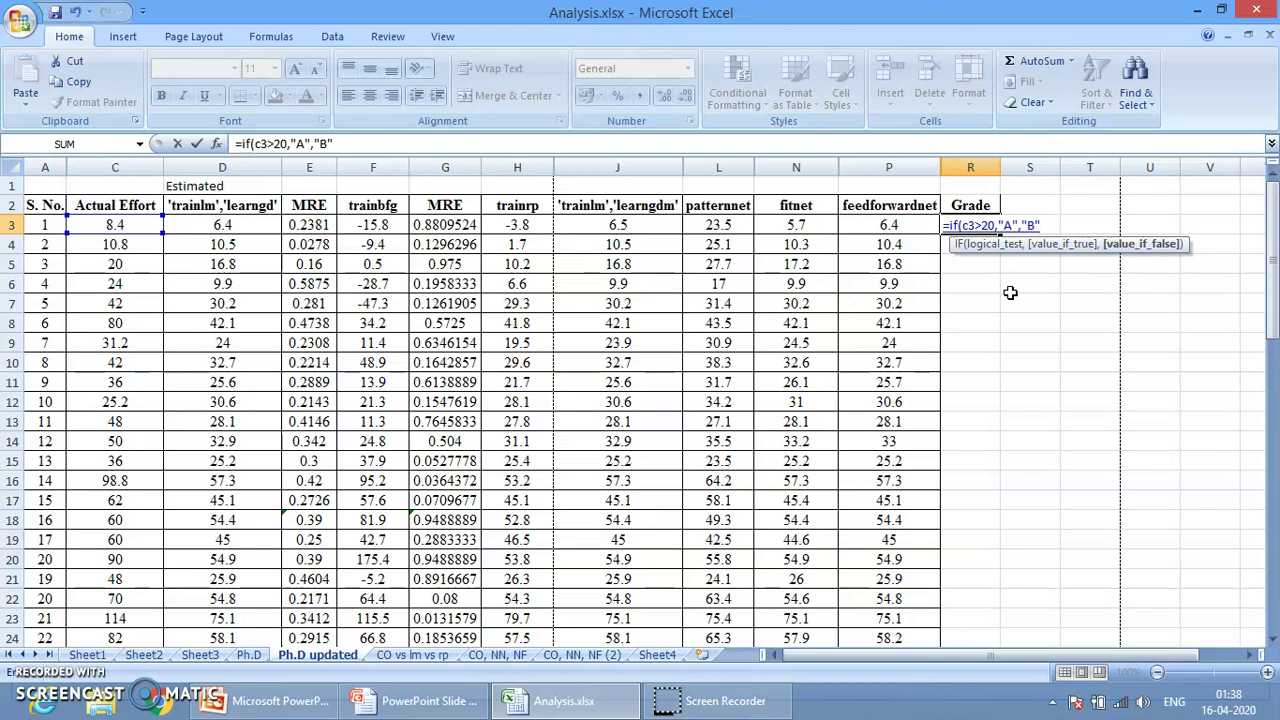
pyautogui.write('")')
pyautogui.press('Return')
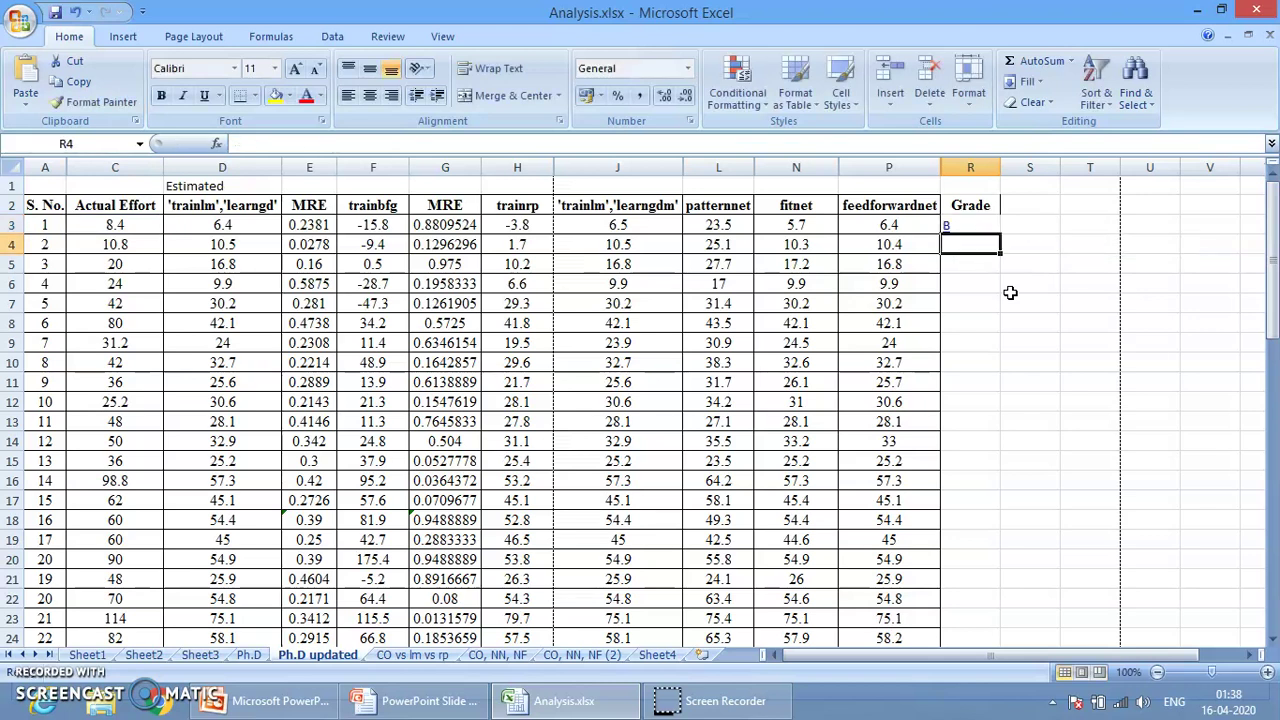
# - Fill the two-grade IF formula from R3 down the Grade column to the end of the table
pyautogui.click(977, 238)
pyautogui.click(974, 227)
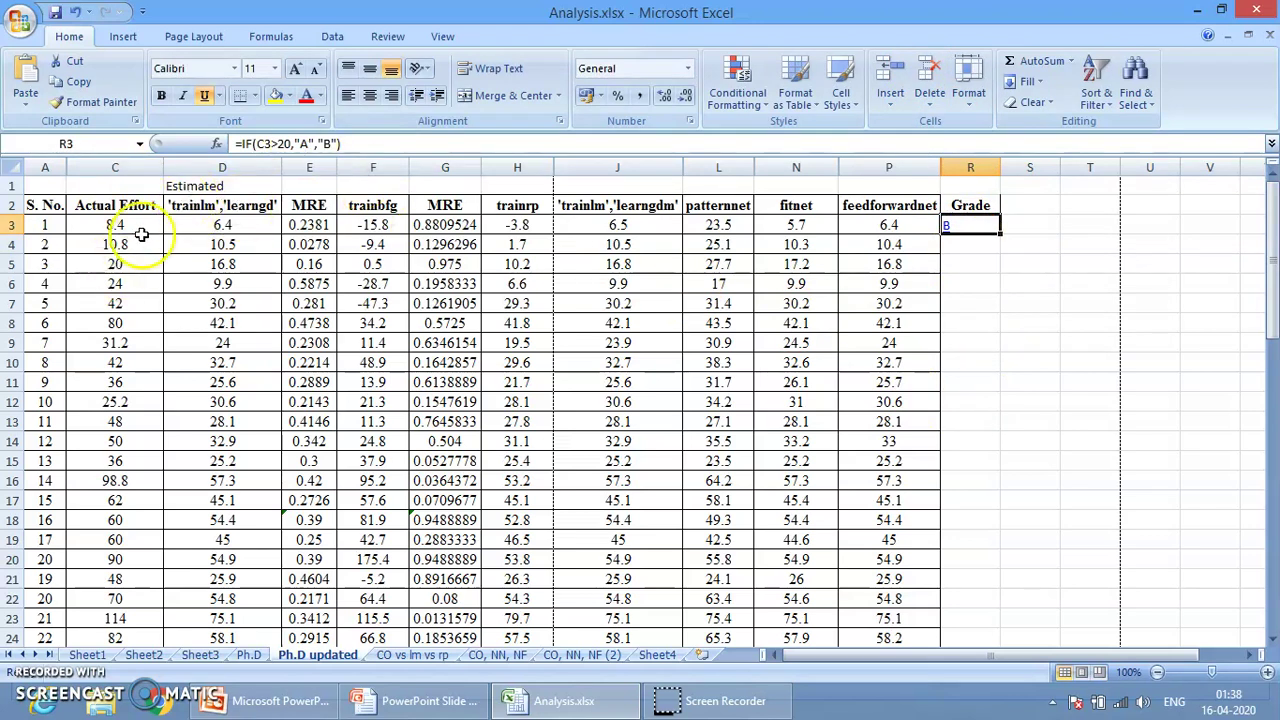
pyautogui.doubleClick(1000, 232)
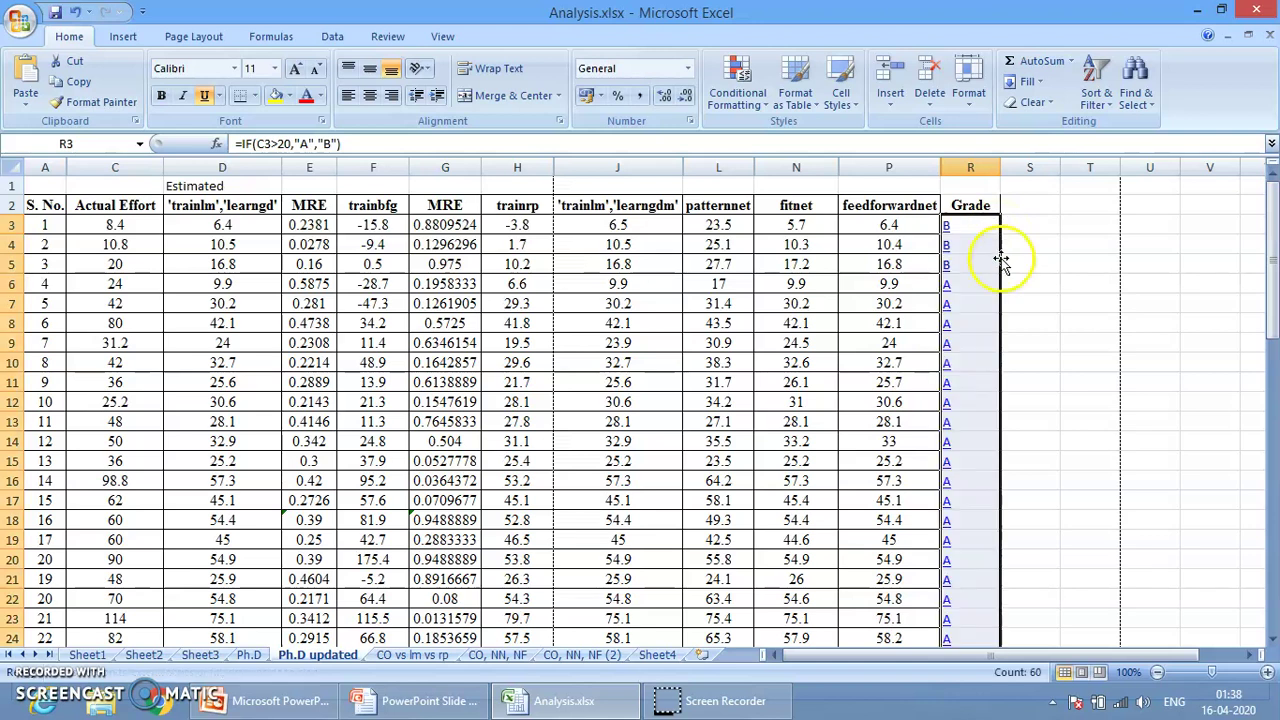
# - Examine the grades and the copied IF formulas in several rows of the Grade column
pyautogui.click(1068, 302)
pyautogui.scroll(-2, 955, 500)
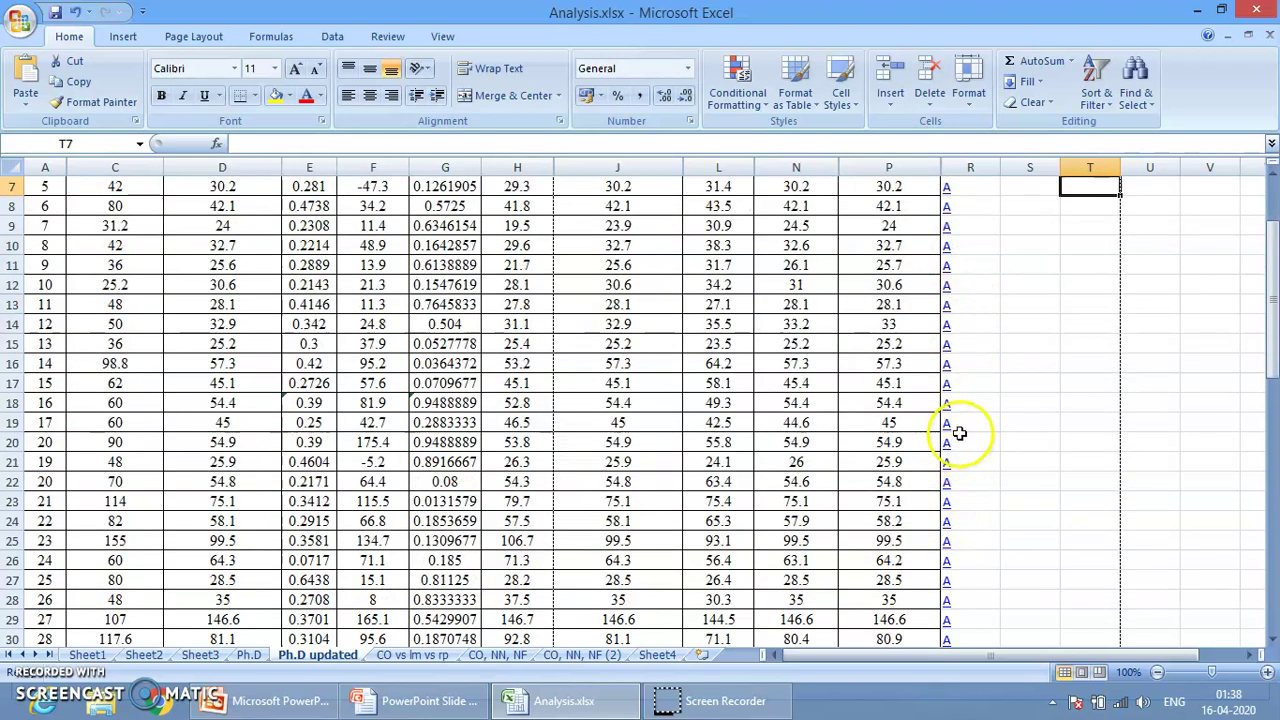
pyautogui.click(971, 440)
pyautogui.click(973, 384)
pyautogui.click(977, 305)
pyautogui.click(985, 440)
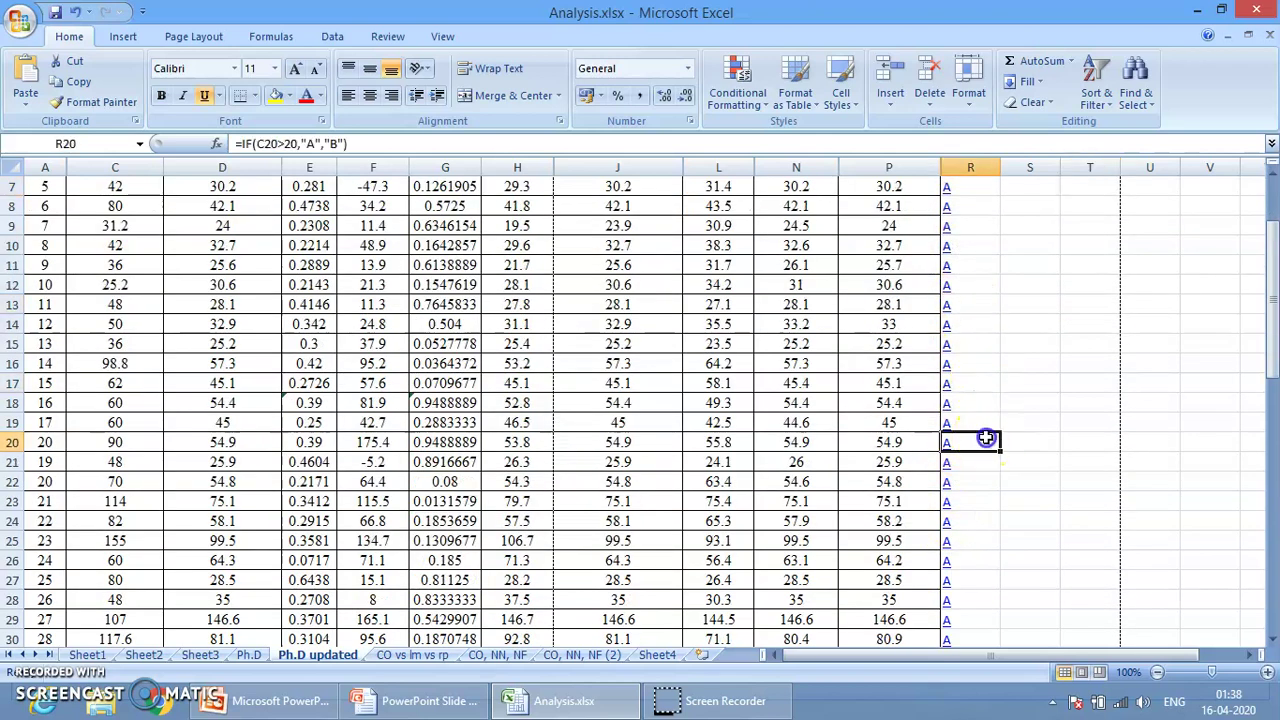
pyautogui.scroll(-1, 986, 443)
pyautogui.scroll(2, 975, 420)
pyautogui.scroll(1, 966, 384)
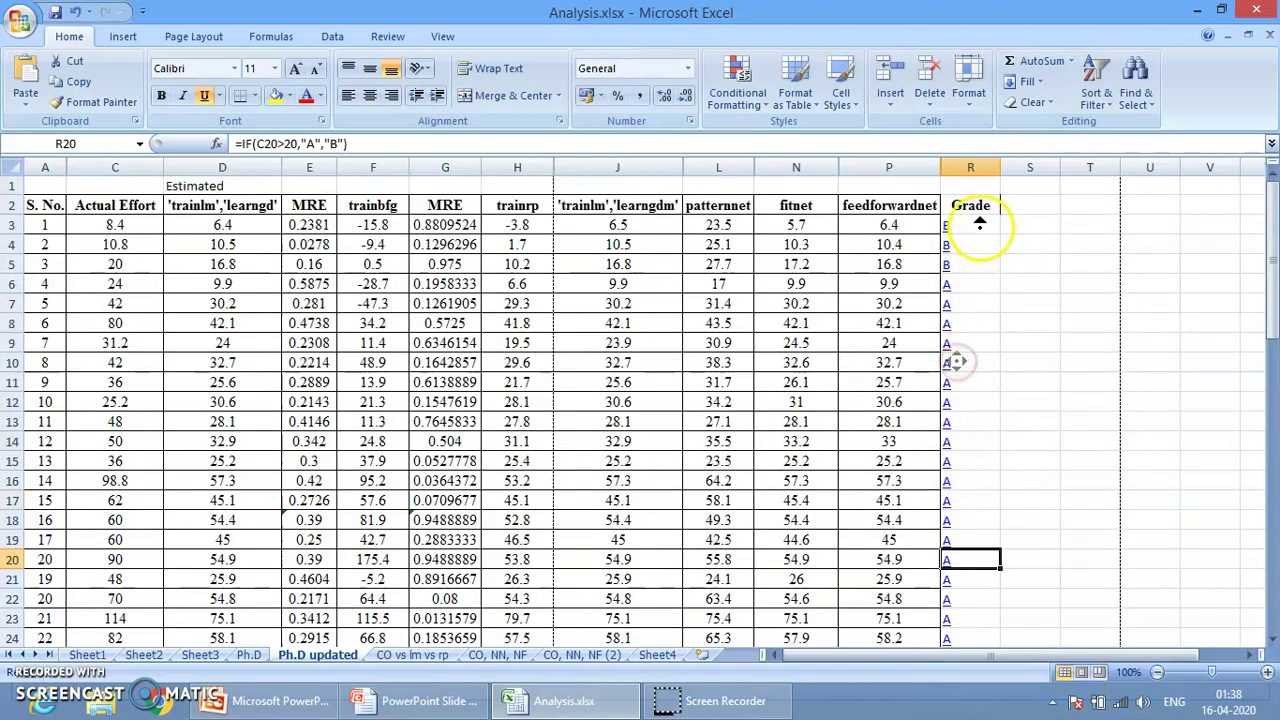
# - Change the R3 formula to the nested =IF(C3>20,"A",IF(C3>15,"B","C")) for three grades
pyautogui.click(982, 225)
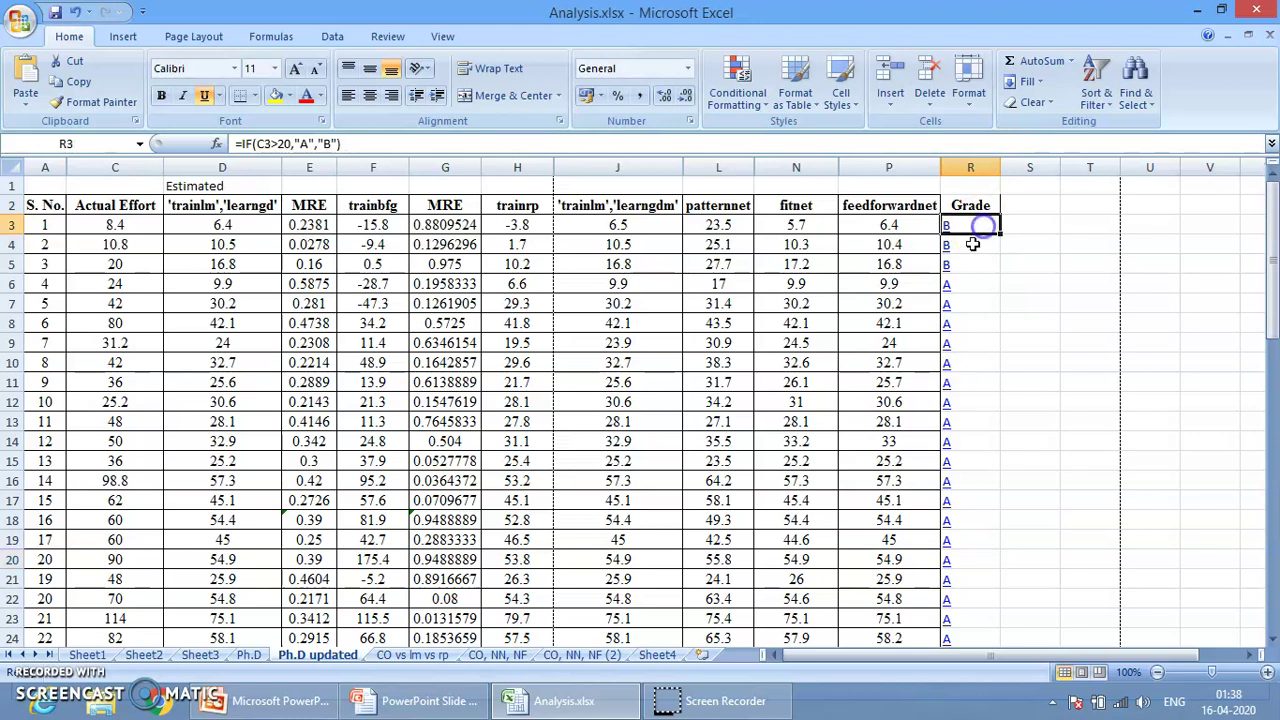
pyautogui.click(322, 143)
pyautogui.write('if')
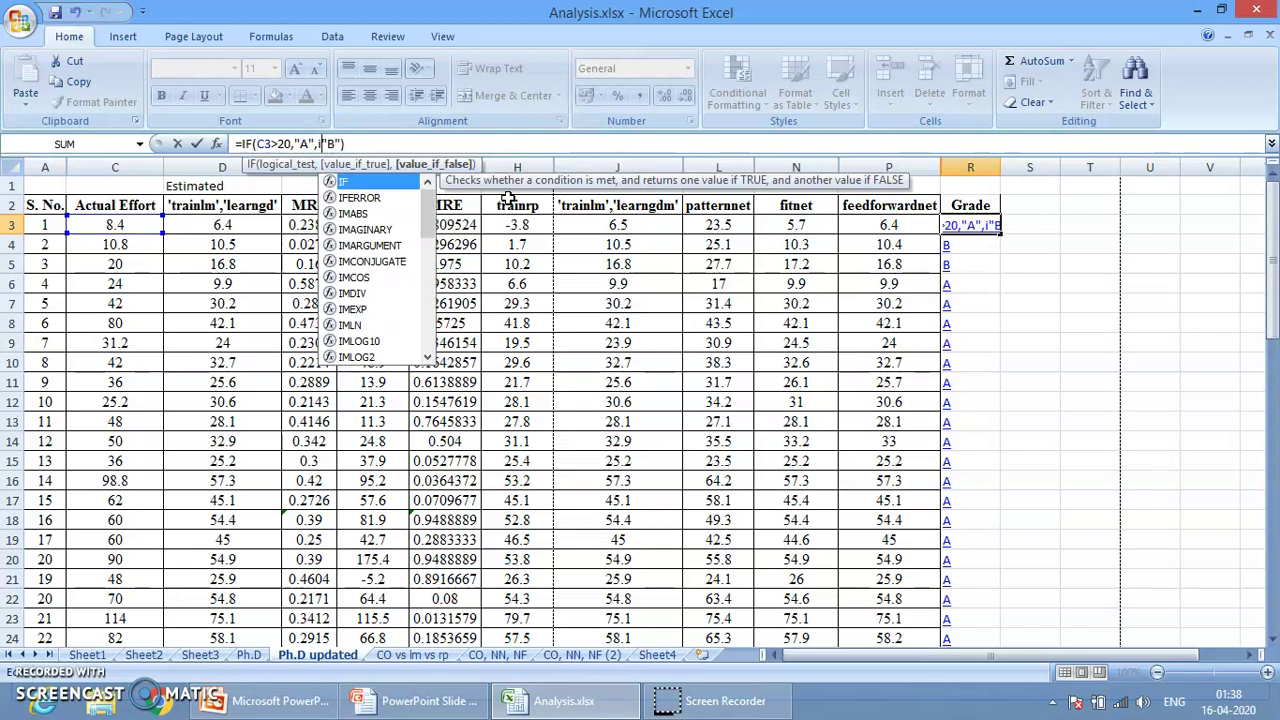
pyautogui.write('(')
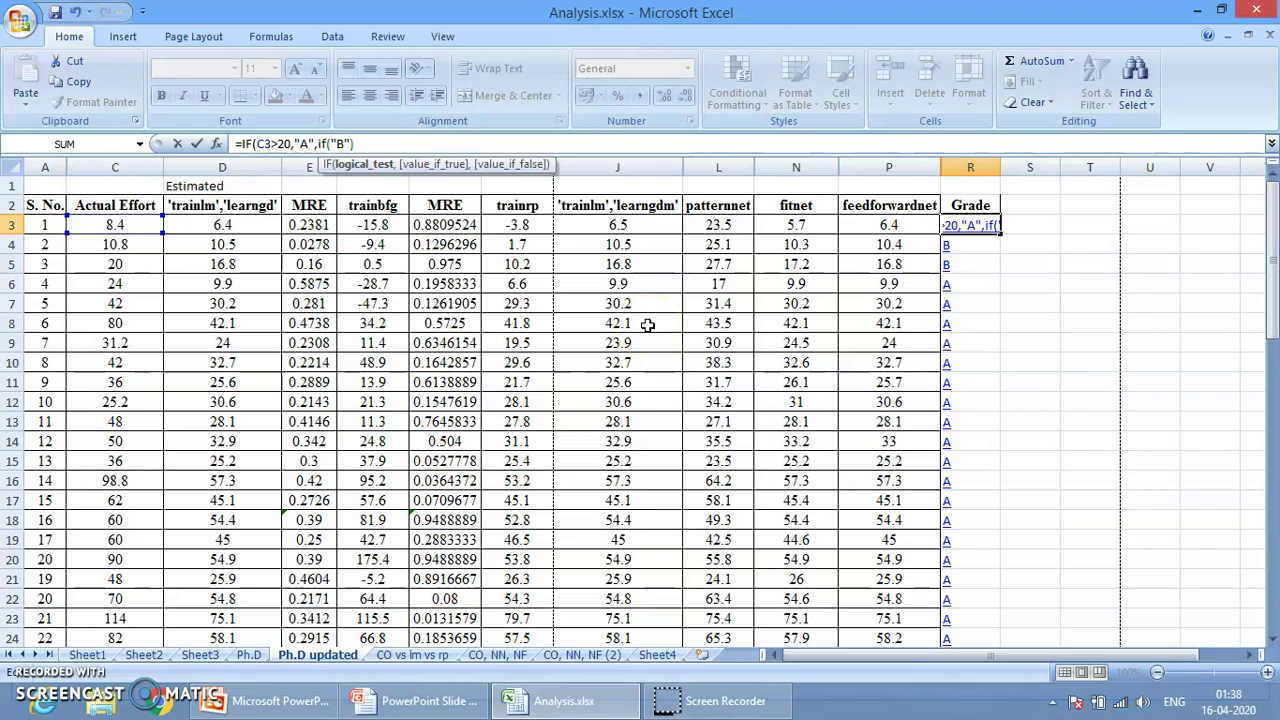
pyautogui.write('c3>15,')
pyautogui.press('Right')
pyautogui.press('Right')
pyautogui.press('Right')
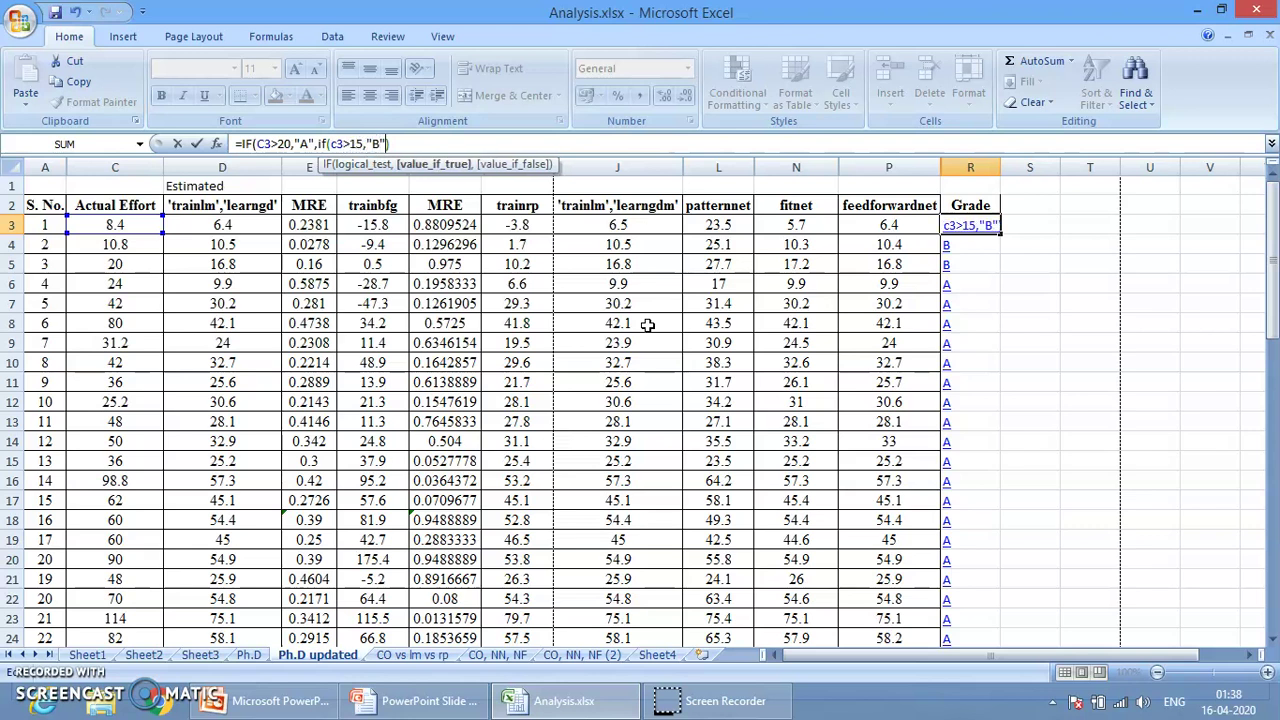
pyautogui.write(',')
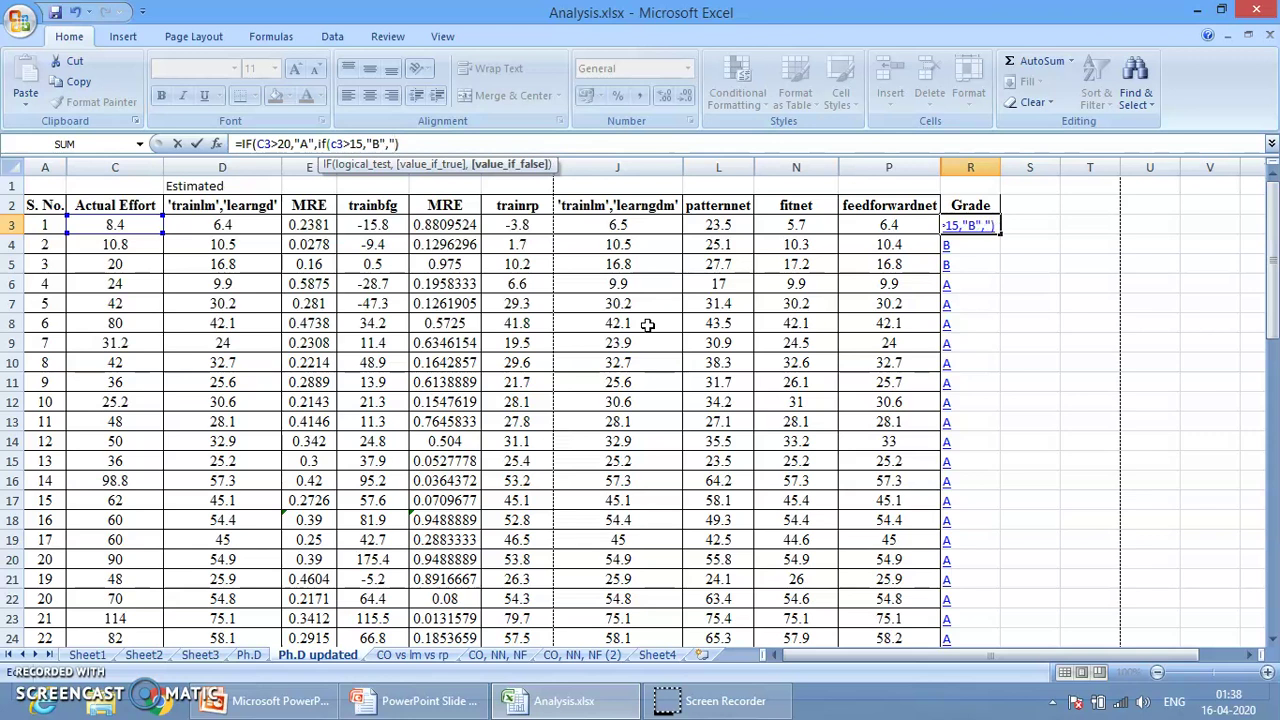
pyautogui.write('"C"))')
pyautogui.press('Return')
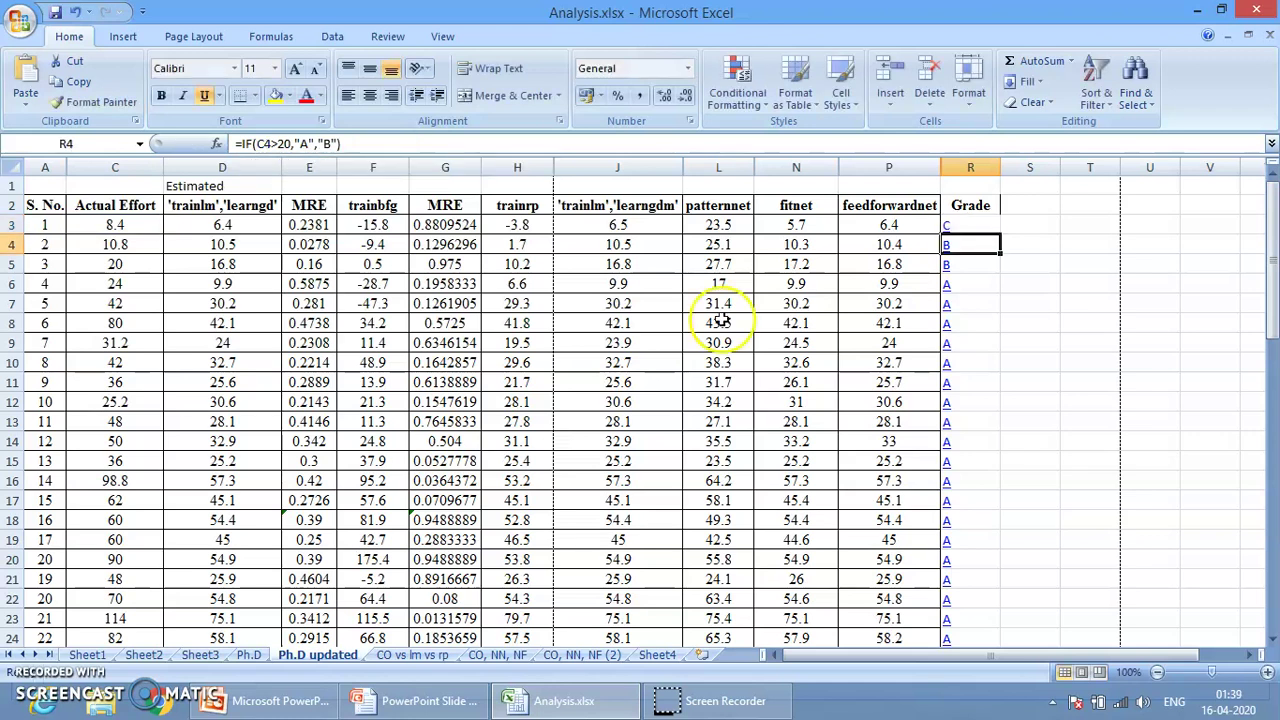
# - Copy the nested IF formula from R3 down through all rows of the Grade column
pyautogui.click(984, 229)
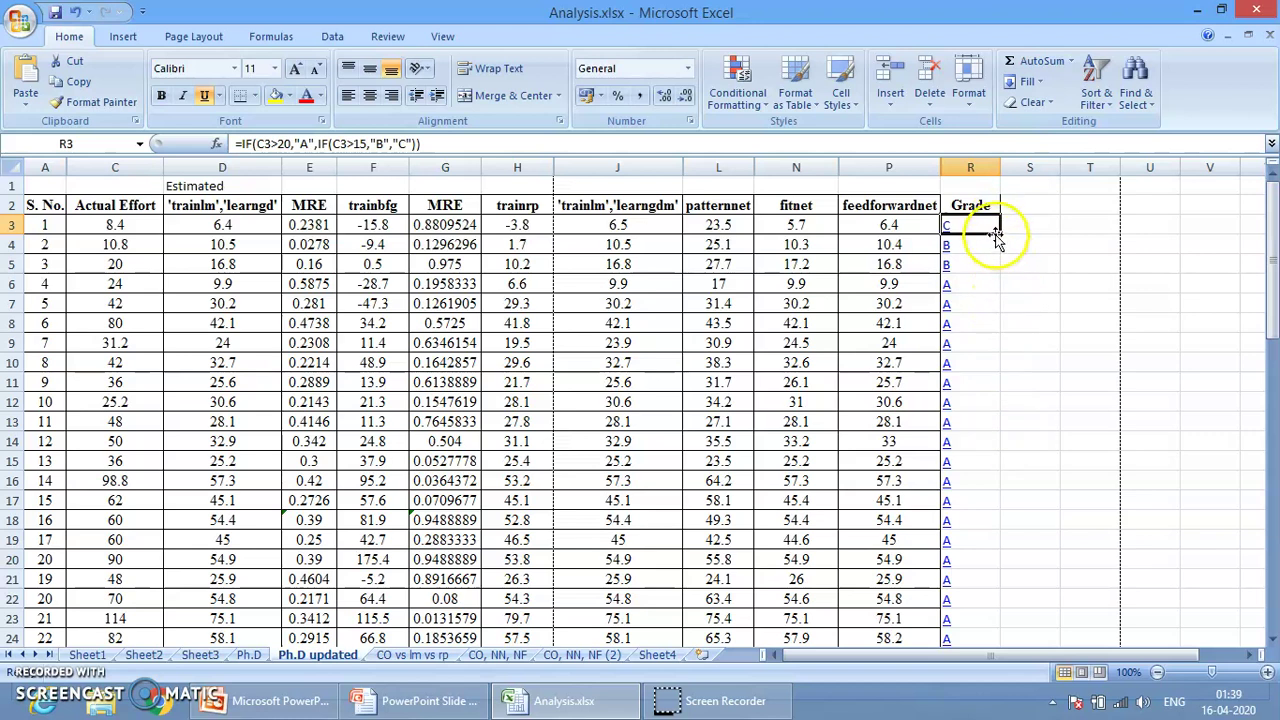
pyautogui.doubleClick(996, 233)
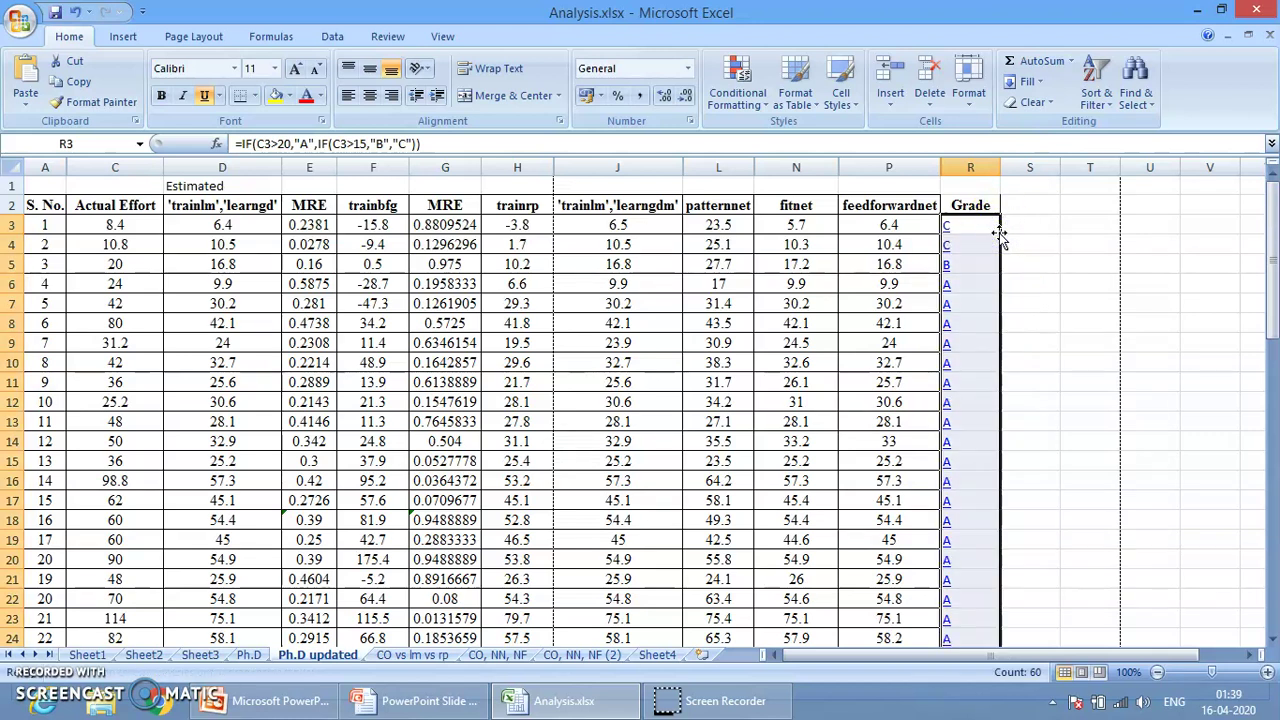
pyautogui.click(1023, 303)
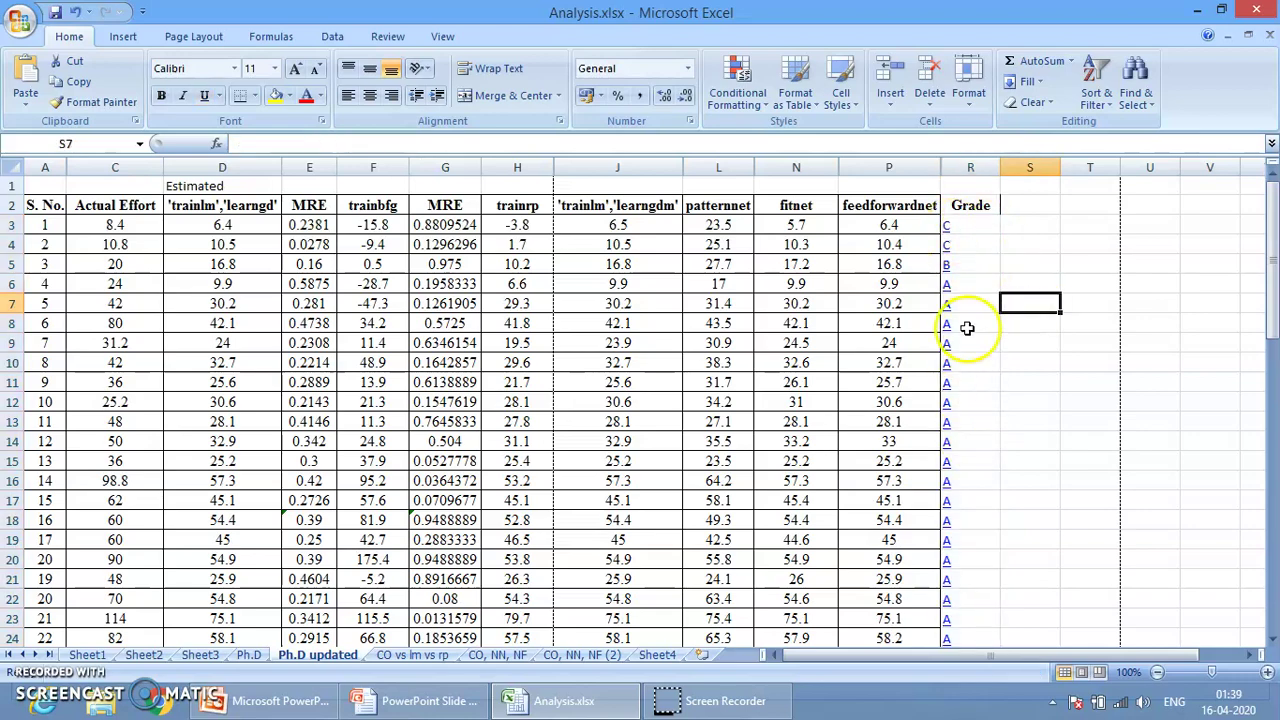
# - Review the grades down to the table's last rows and check the nested formula in R4
pyautogui.scroll(-1, 967, 328)
pyautogui.click(1023, 337)
pyautogui.scroll(-11, 1006, 330)
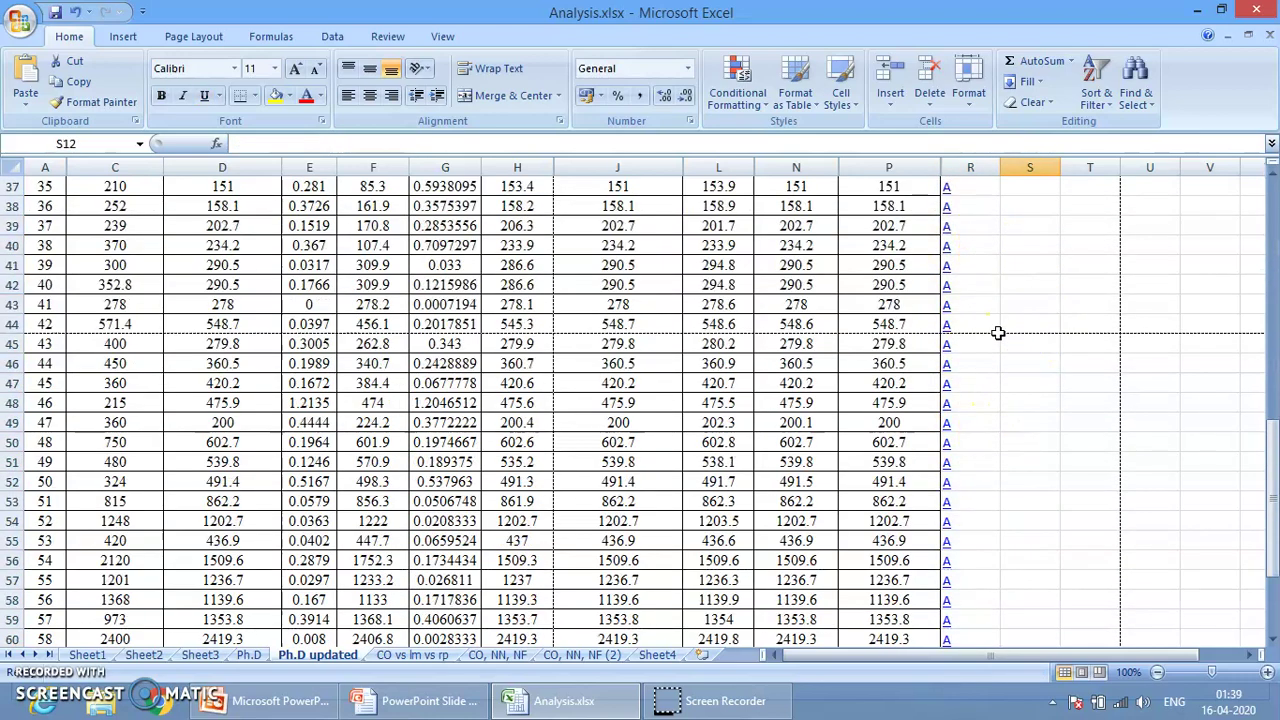
pyautogui.scroll(-7, 998, 333)
pyautogui.scroll(15, 986, 343)
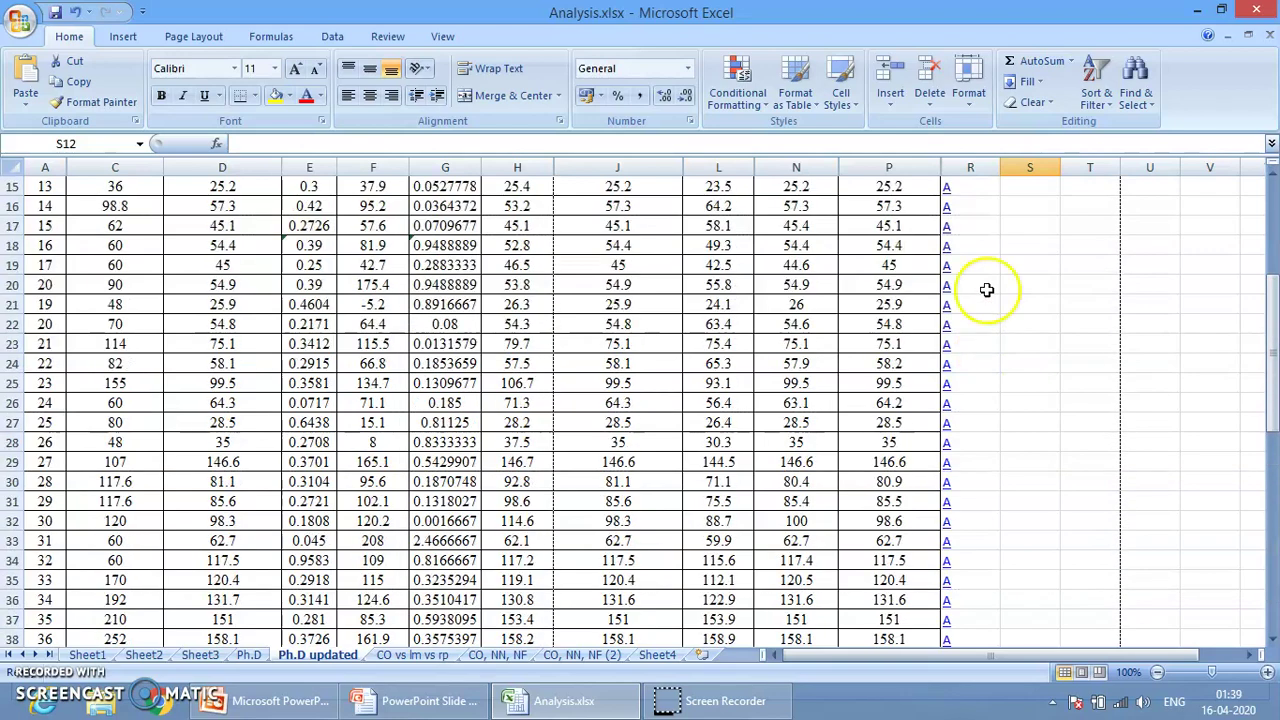
pyautogui.scroll(5, 984, 285)
pyautogui.hscroll(1, 984, 285)
pyautogui.click(966, 241)
pyautogui.press('Left')
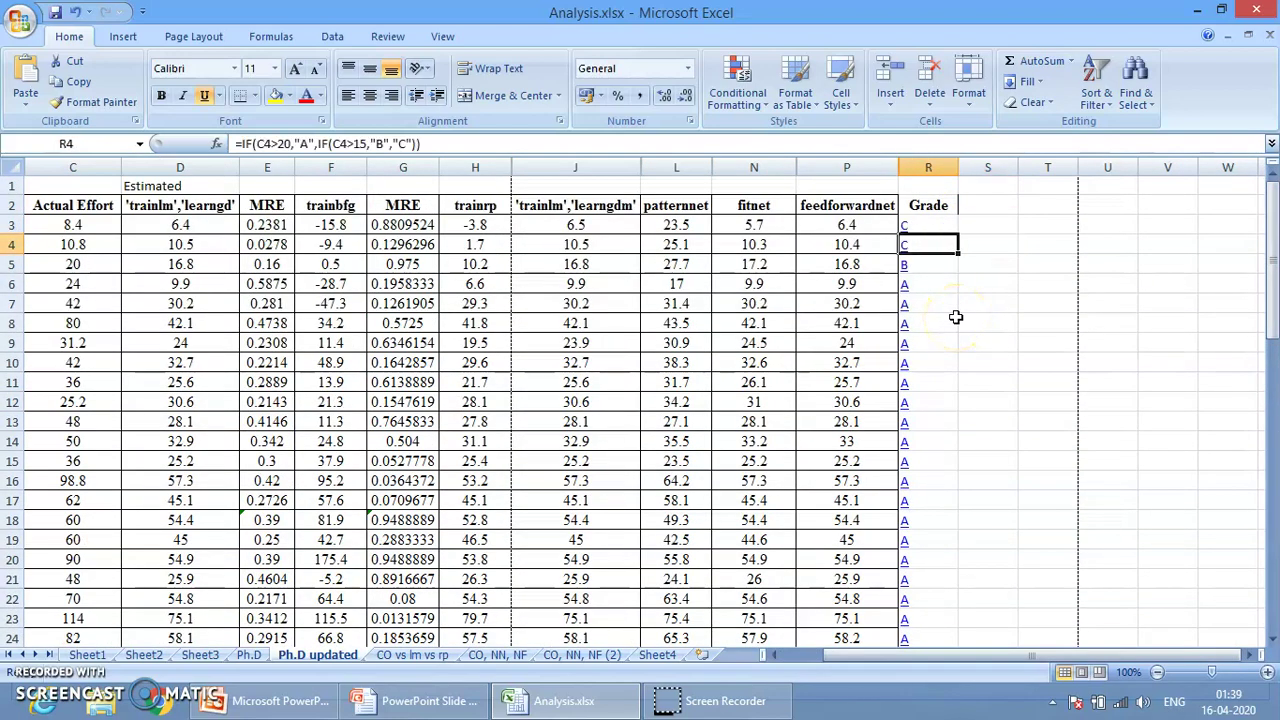
pyautogui.press('Left')
pyautogui.press('Left')
pyautogui.press('Left')
pyautogui.press('Left')
pyautogui.press('Left')
pyautogui.press('Left')
pyautogui.press('Left')
pyautogui.press('Left')
pyautogui.press('Left')
pyautogui.press('Left')
pyautogui.press('Left')
pyautogui.press('Right')
pyautogui.press('Right')
pyautogui.press('Right')
pyautogui.press('Right')
pyautogui.press('Right')
pyautogui.press('Right')
pyautogui.press('Right')
pyautogui.press('Right')
pyautogui.press('Right')
pyautogui.press('Right')
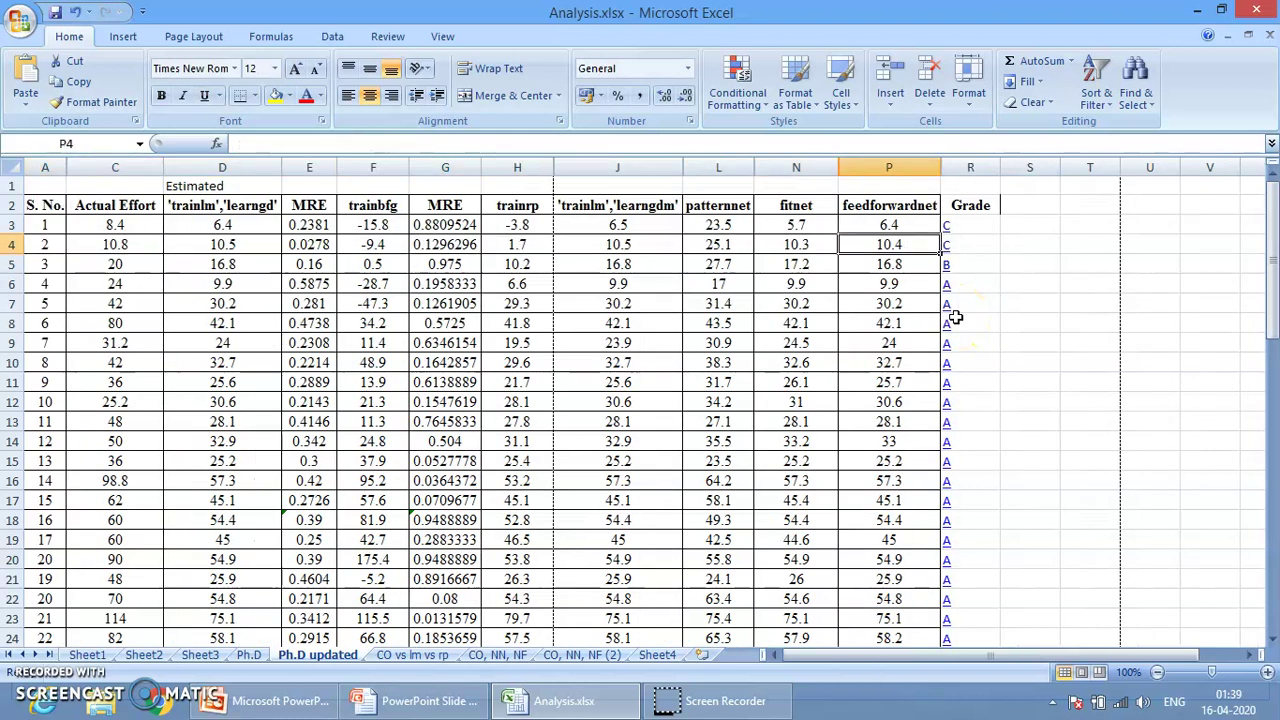
# - Enter the formula =VAR(C4:G4) in S4 to calculate the variance of those row 4 values
pyautogui.press('Right')
pyautogui.press('Right')
pyautogui.write('=ce')
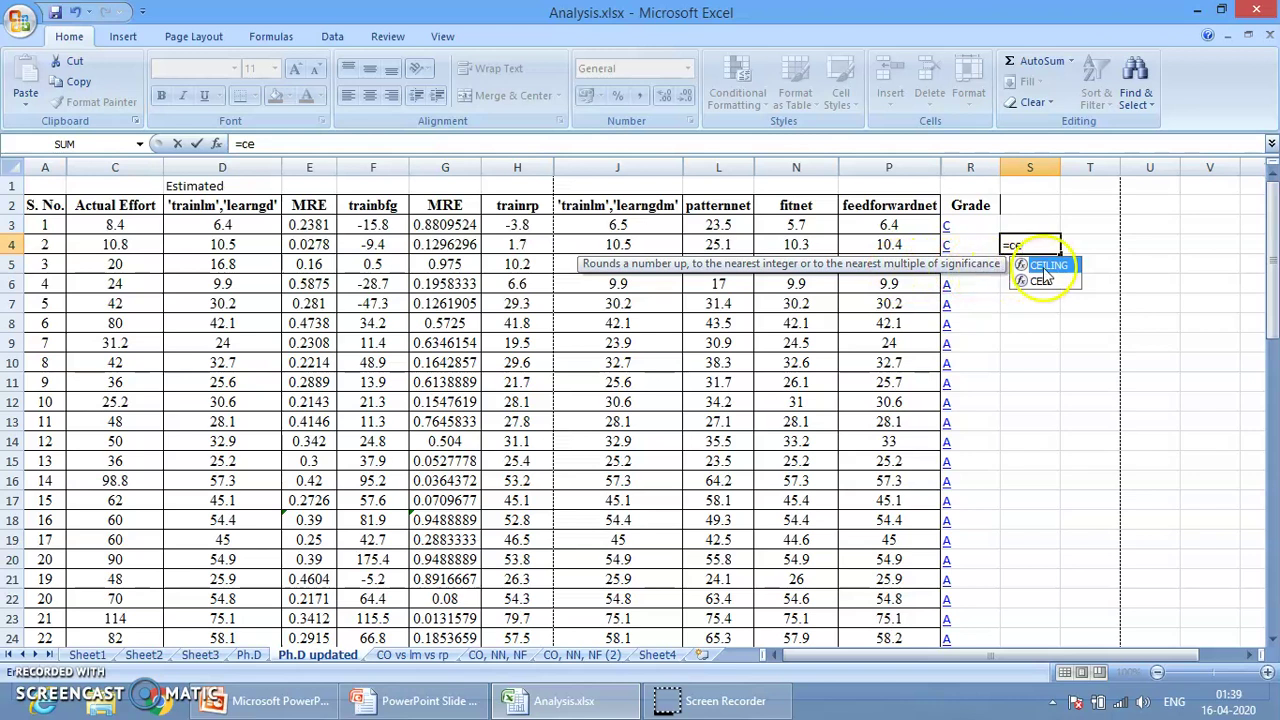
pyautogui.press('BackSpace')
pyautogui.press('BackSpace')
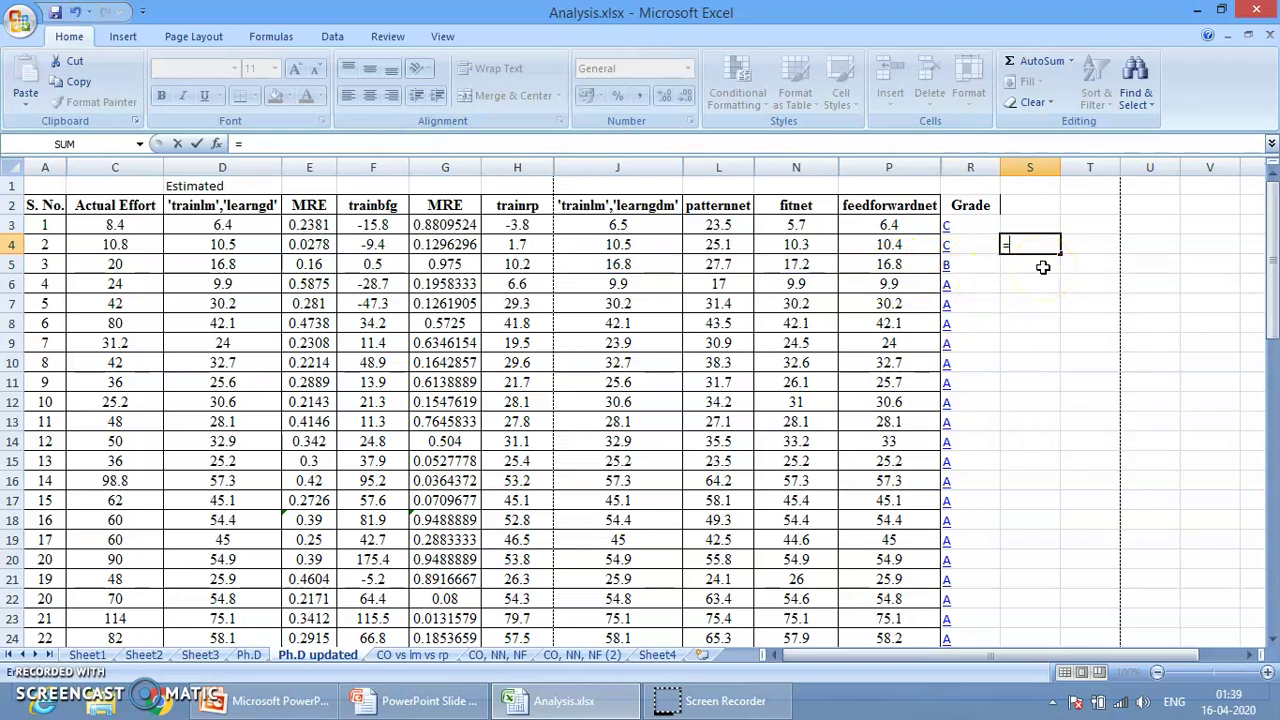
pyautogui.write('var')
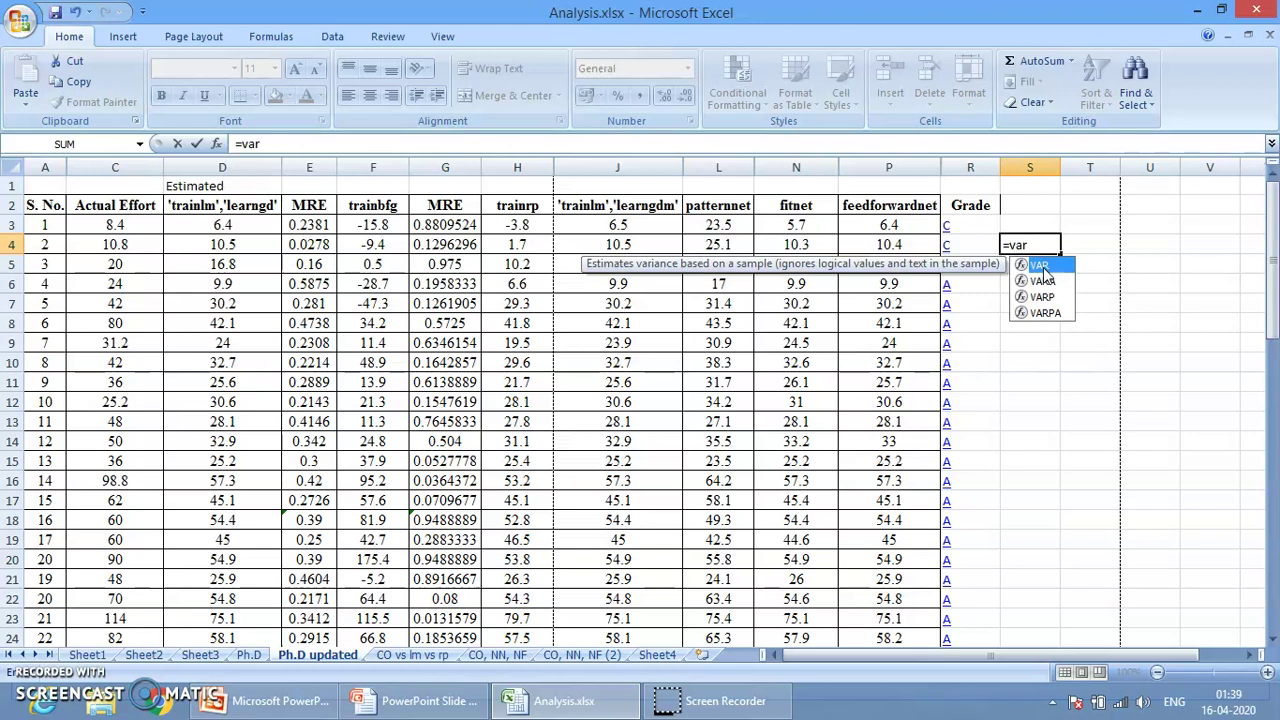
pyautogui.write('(')
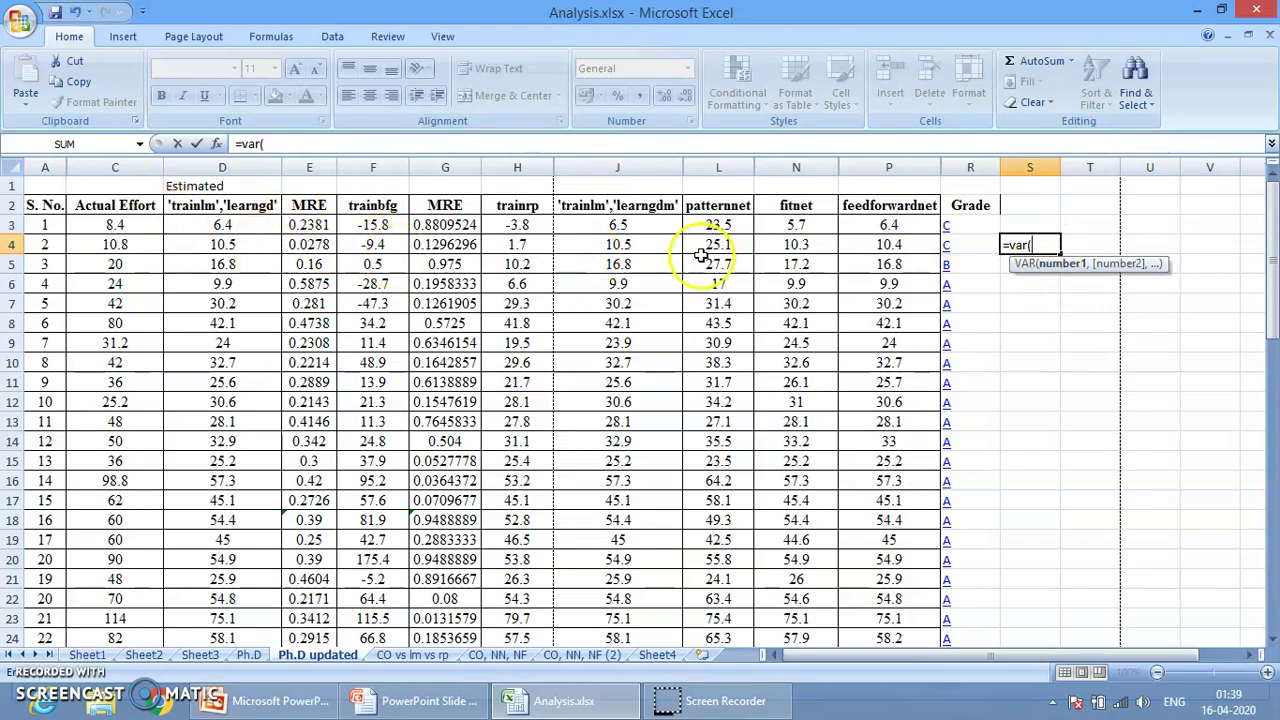
pyautogui.moveTo(113, 245); pyautogui.dragTo(448, 247)
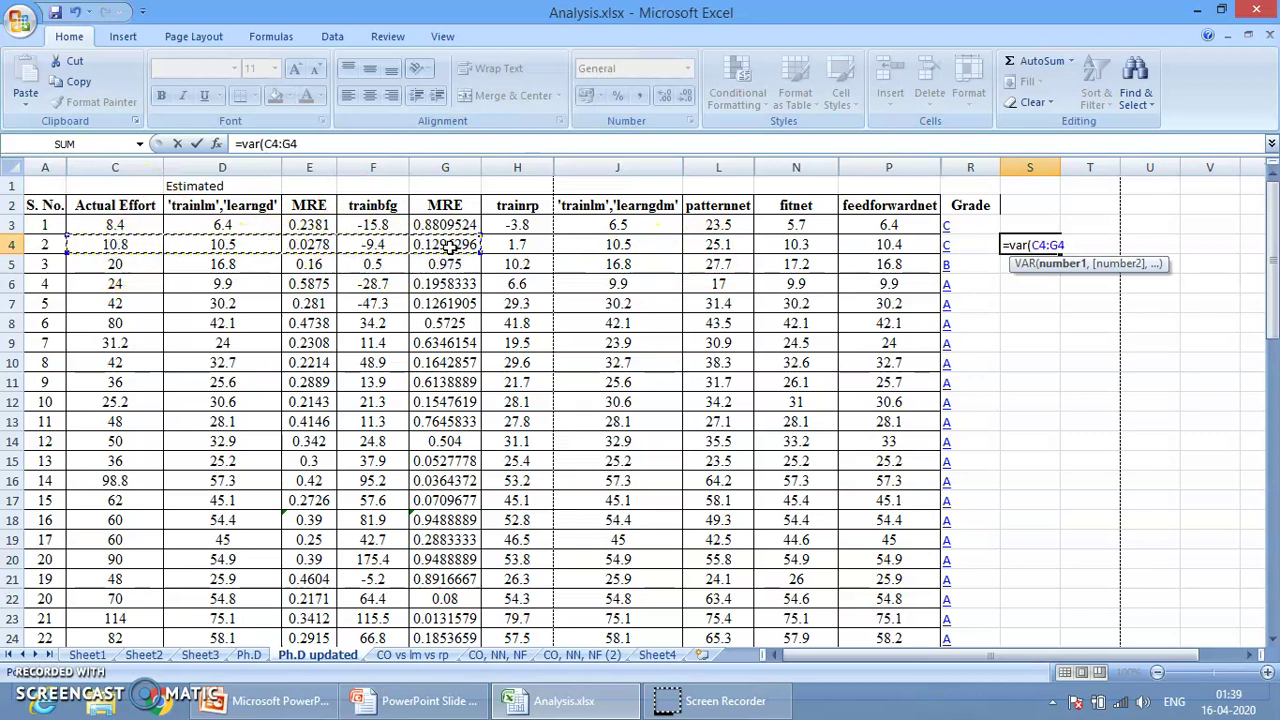
pyautogui.write(')')
pyautogui.press('Return')
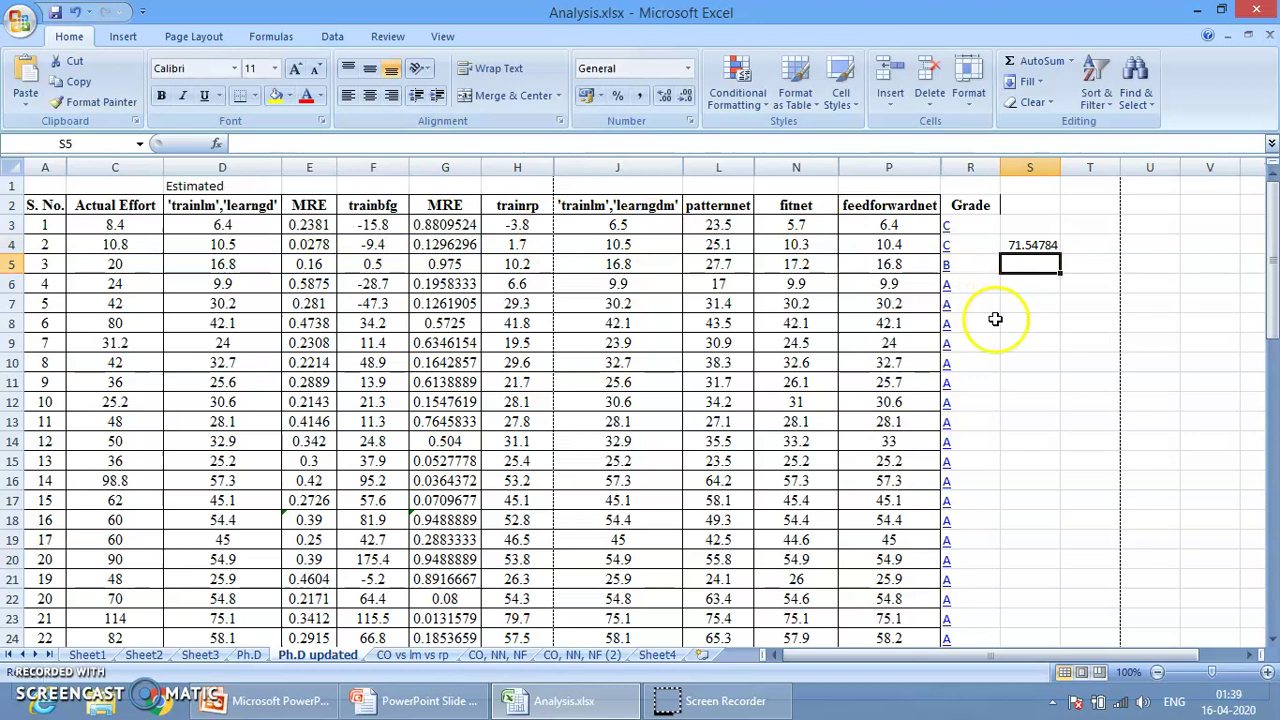
# - Enter the formula =STDEV(C5:D5) in S5 to calculate the standard deviation of those two row 5 values
pyautogui.write('=')
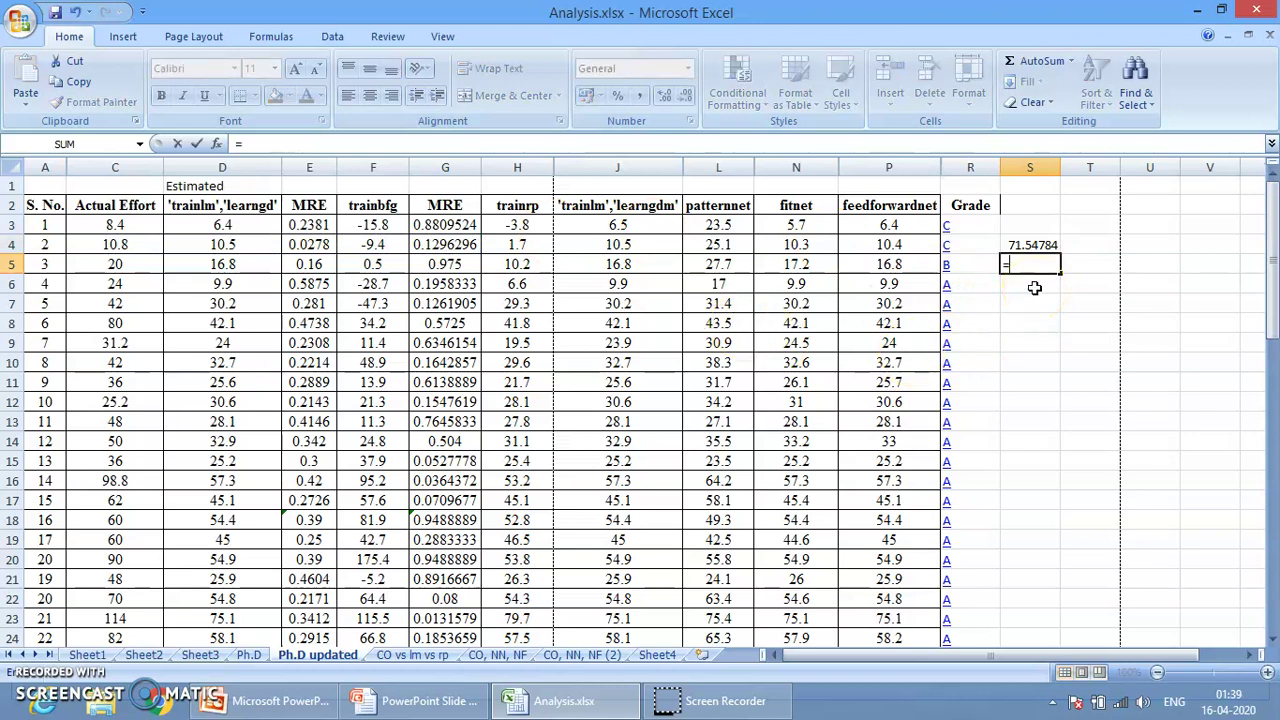
pyautogui.write('st')
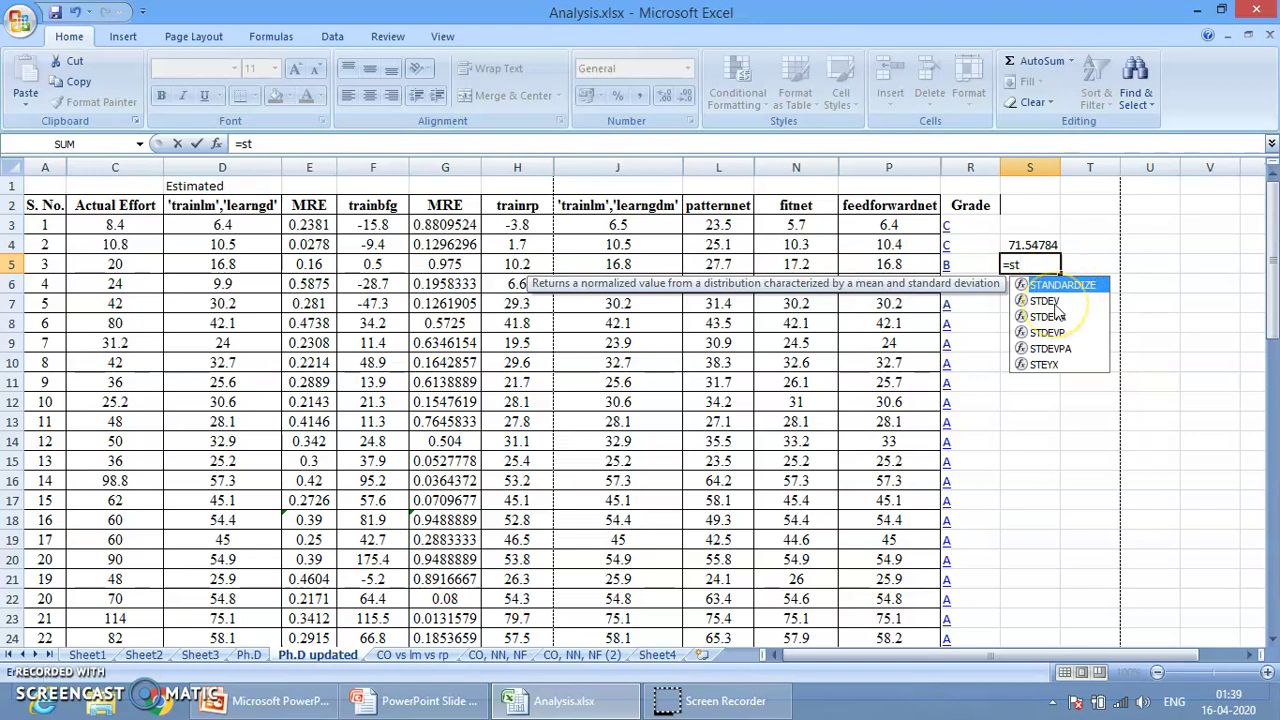
pyautogui.write('dev')
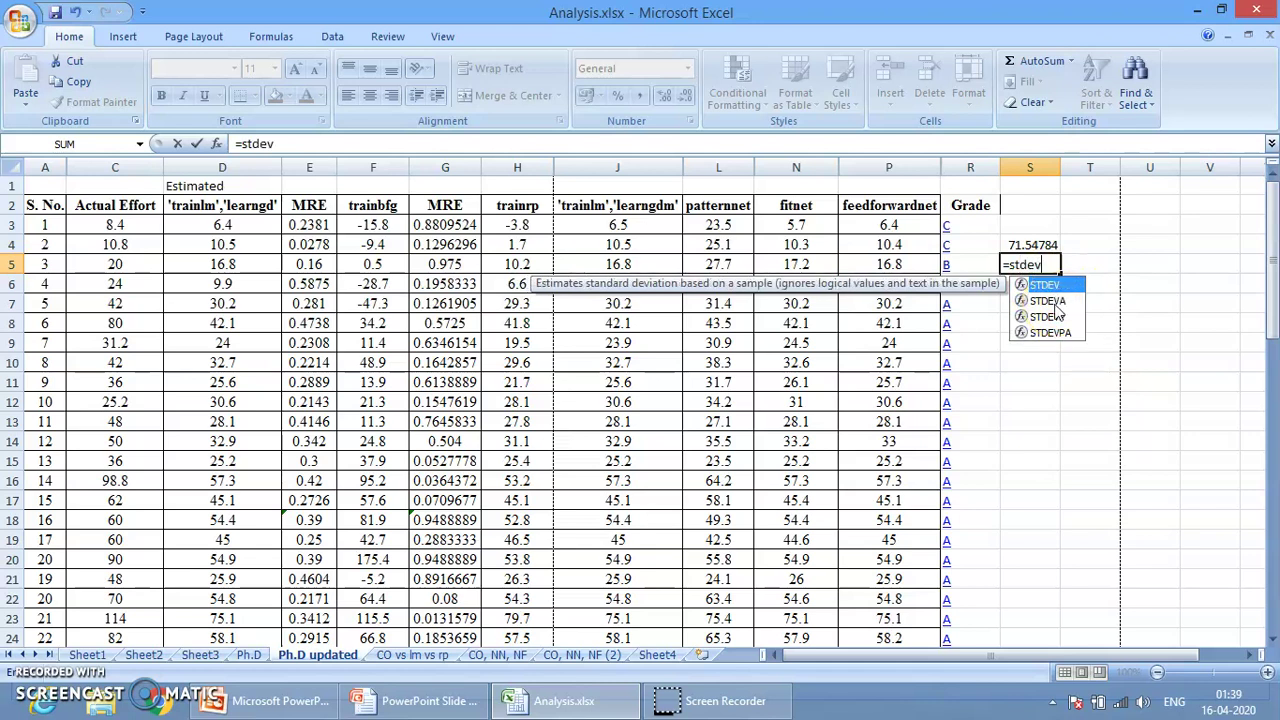
pyautogui.write('(')
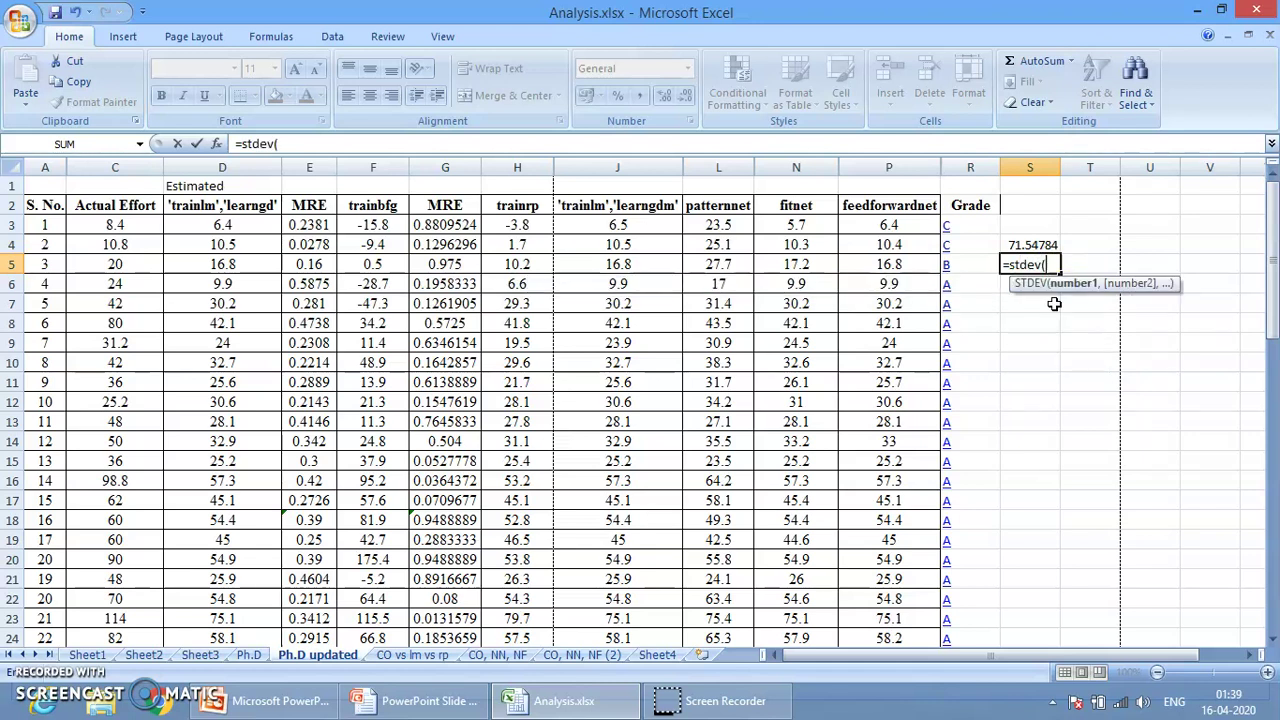
pyautogui.moveTo(118, 264); pyautogui.dragTo(282, 258)
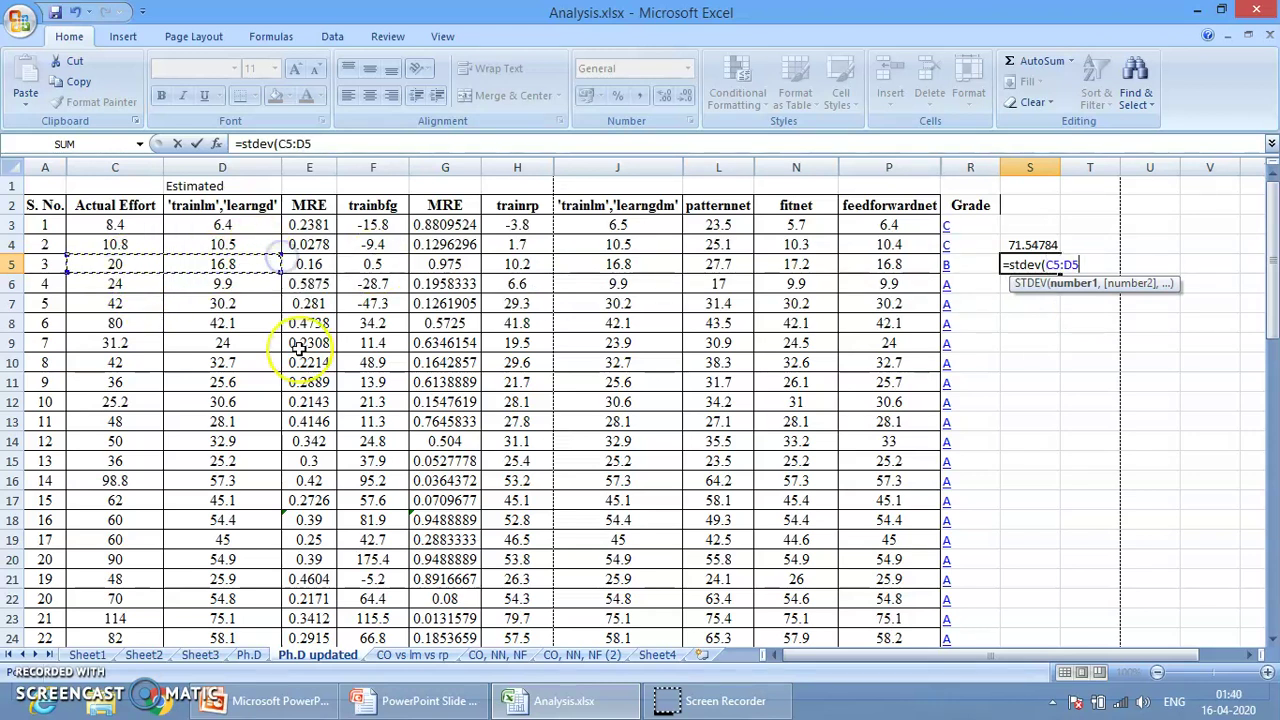
pyautogui.write(')')
pyautogui.press('Return')
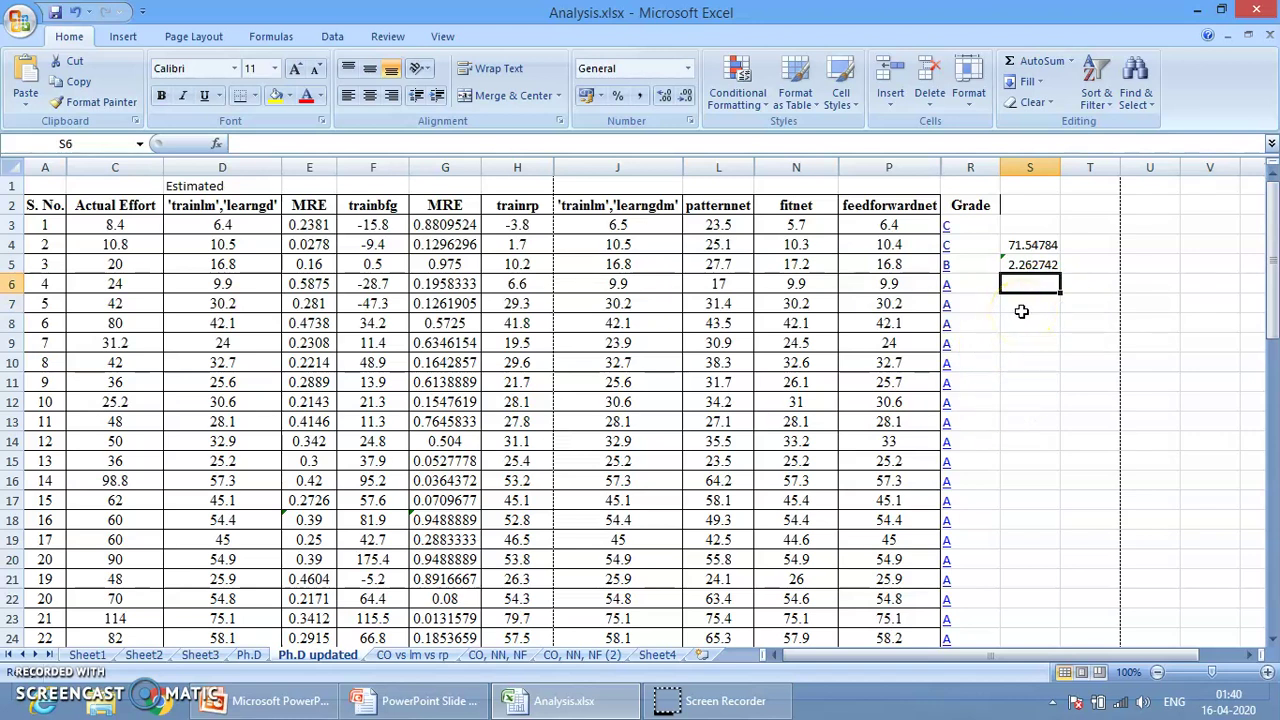
pyautogui.write('=co')
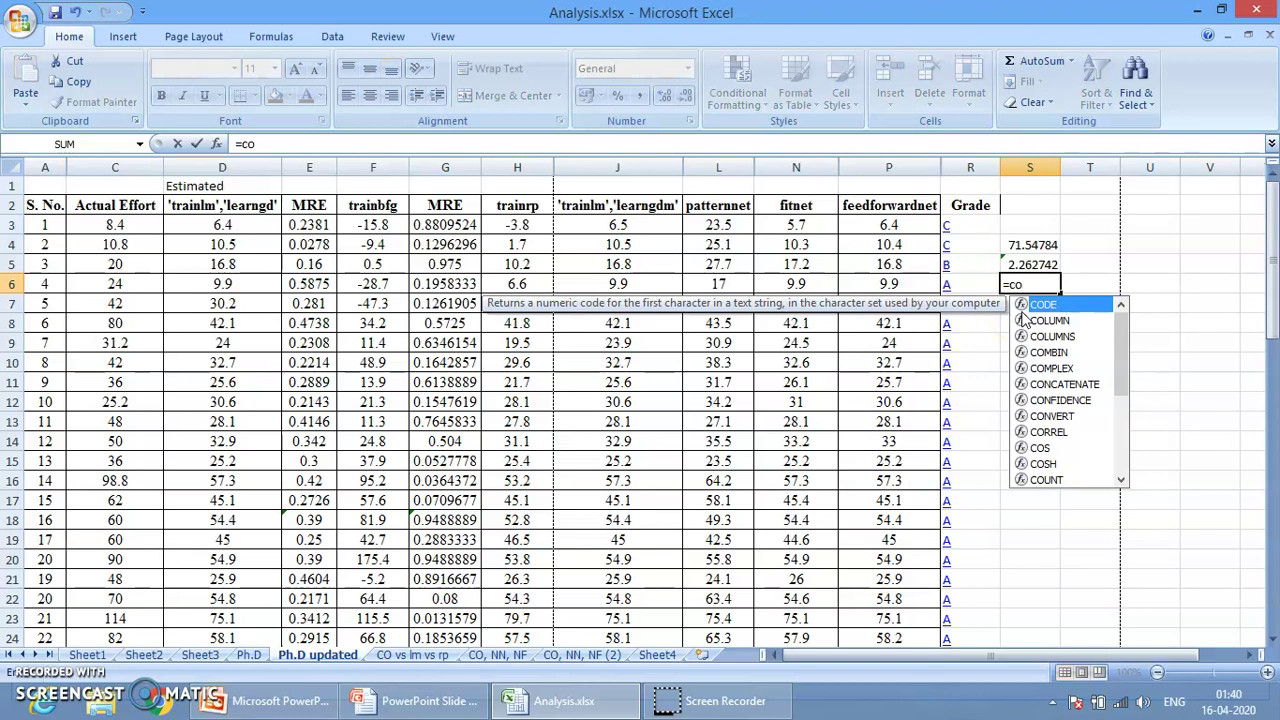
pyautogui.write('r')
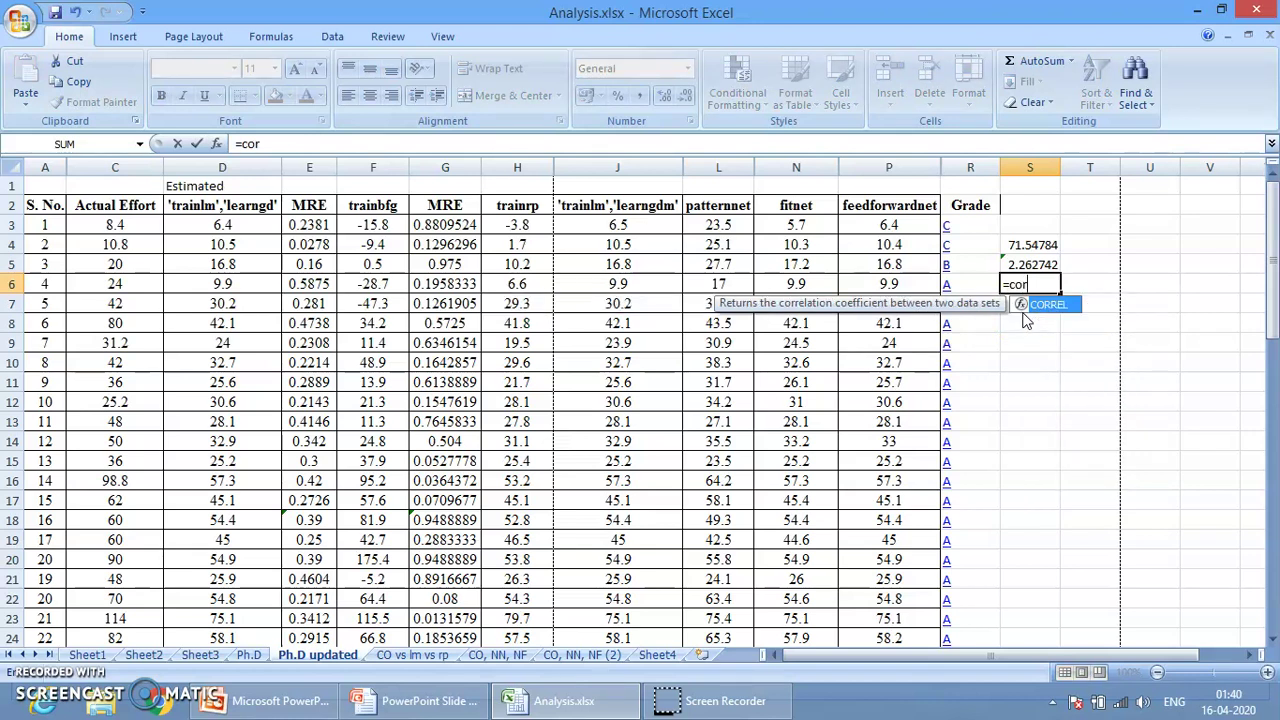
pyautogui.press('BackSpace')
pyautogui.press('Escape')
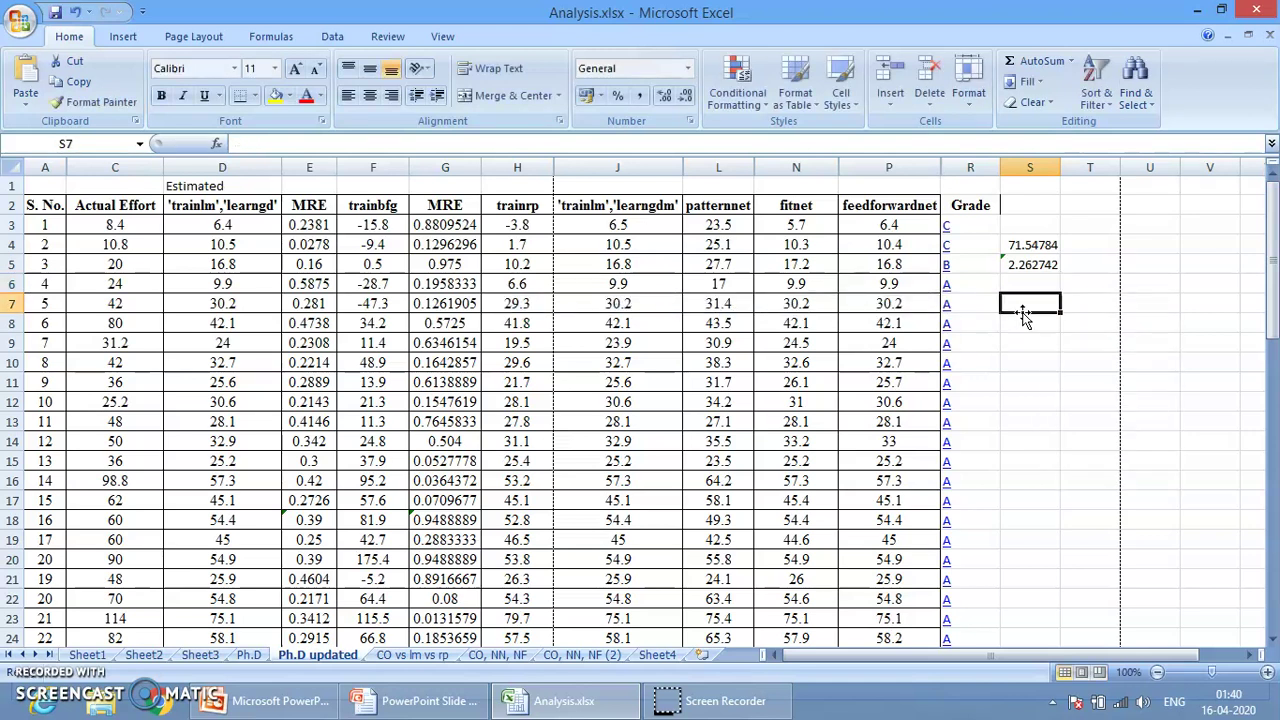
pyautogui.click(1025, 420)
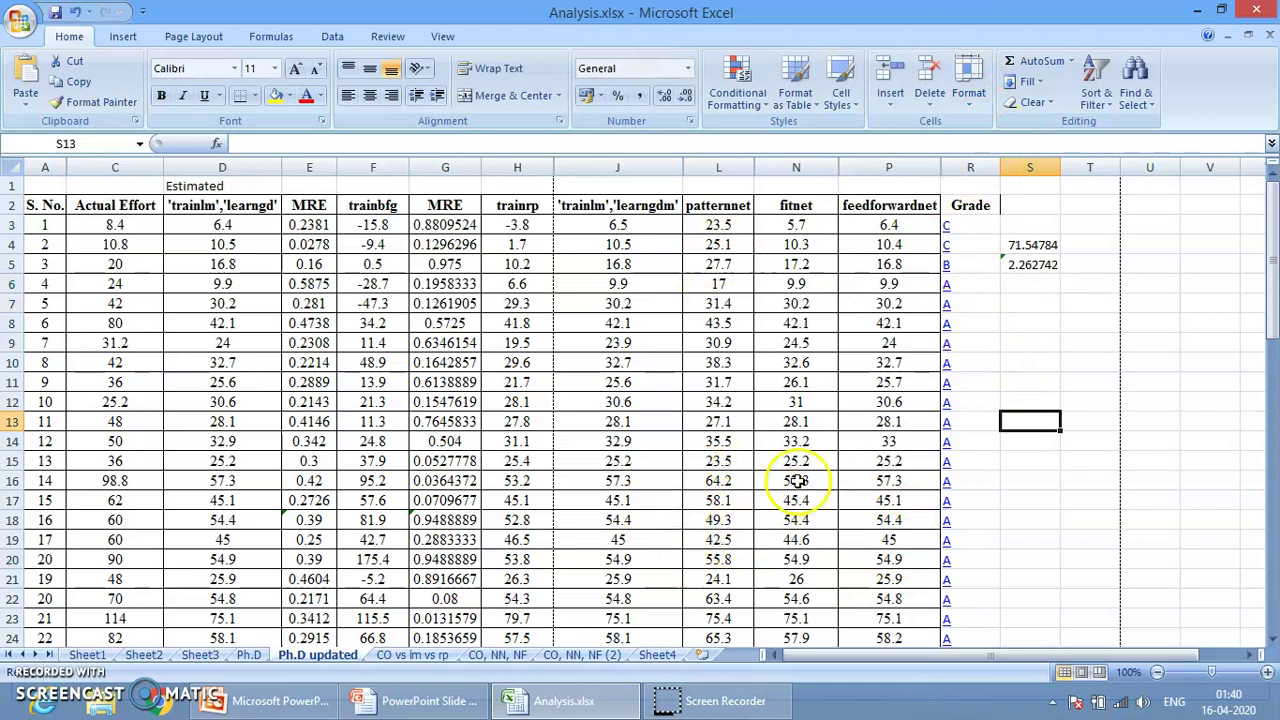
pyautogui.click(488, 398)
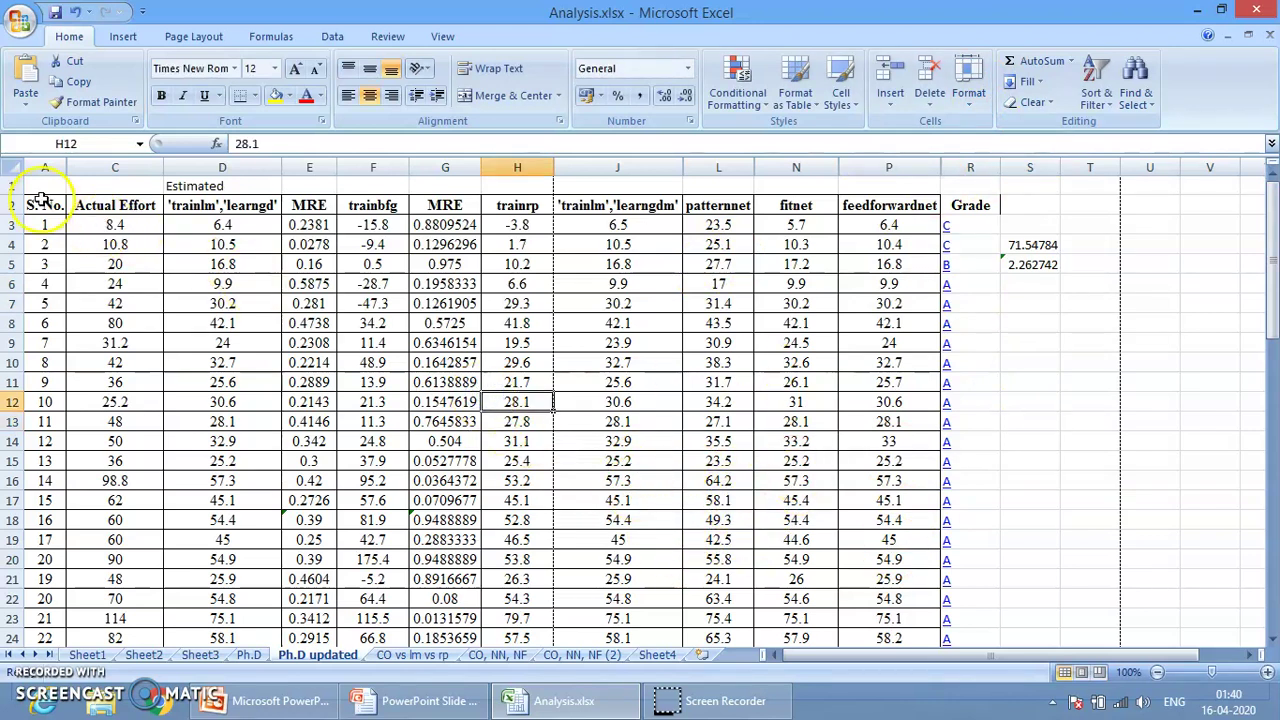
# - Start a Between highlight rule for the table range A2:P62 and look through its preset format options
pyautogui.moveTo(34, 205); pyautogui.dragTo(872, 636)
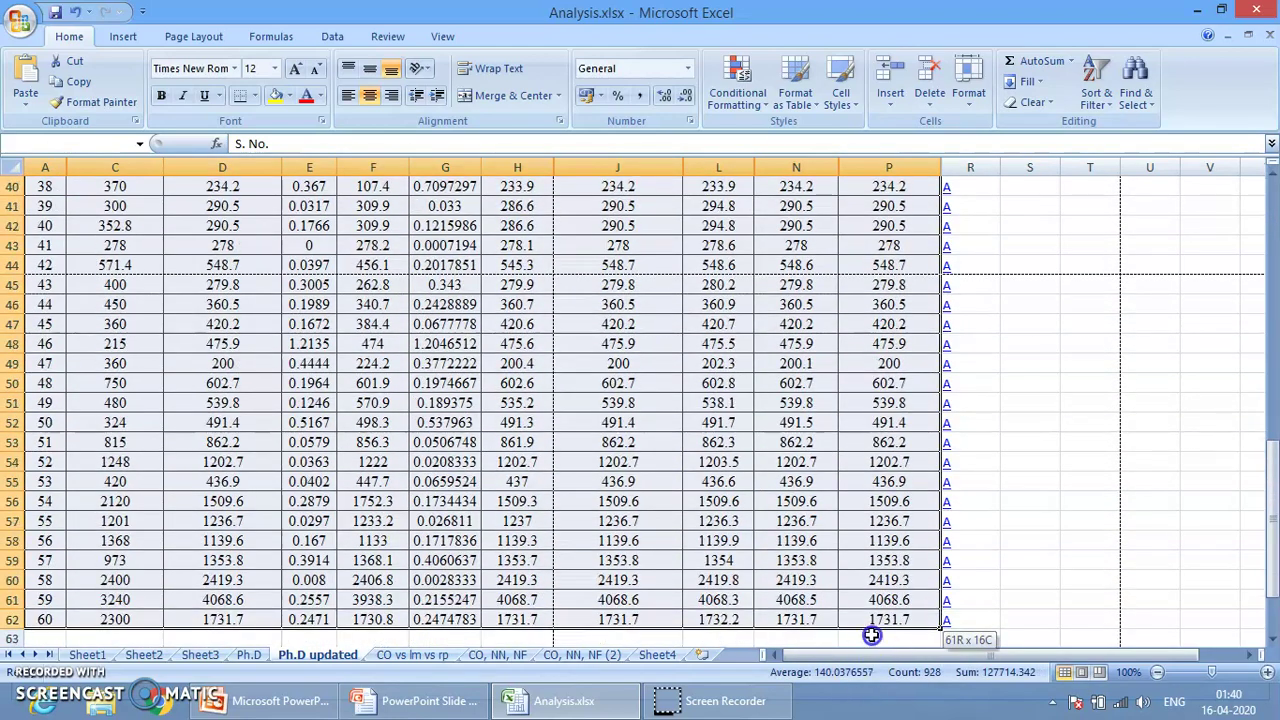
pyautogui.scroll(10, 620, 288)
pyautogui.scroll(2, 620, 288)
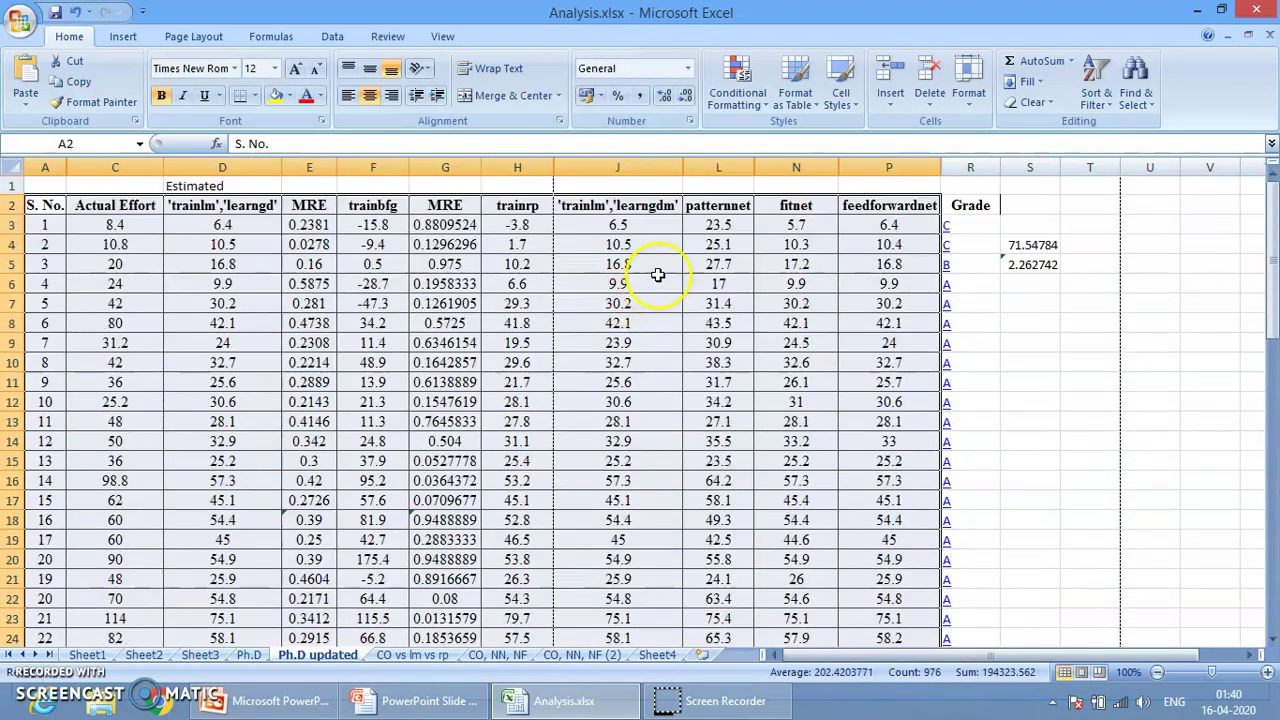
pyautogui.click(740, 88)
pyautogui.moveTo(761, 140)
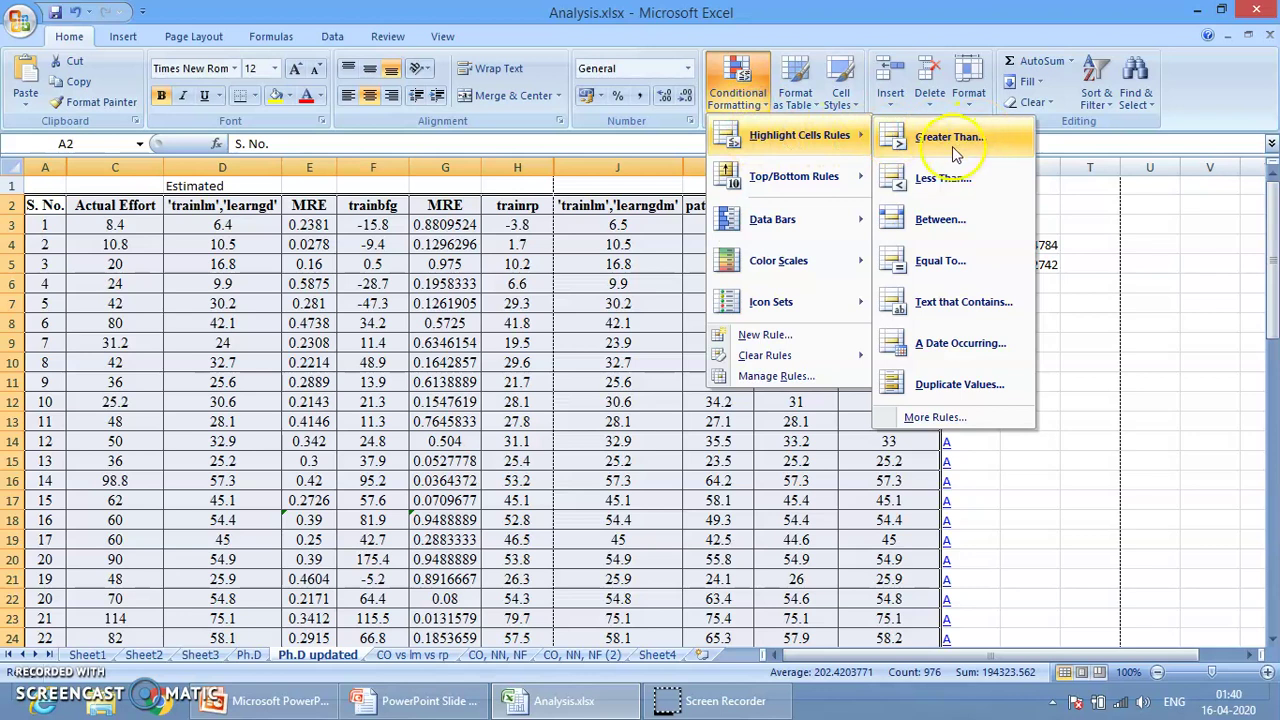
pyautogui.click(939, 223)
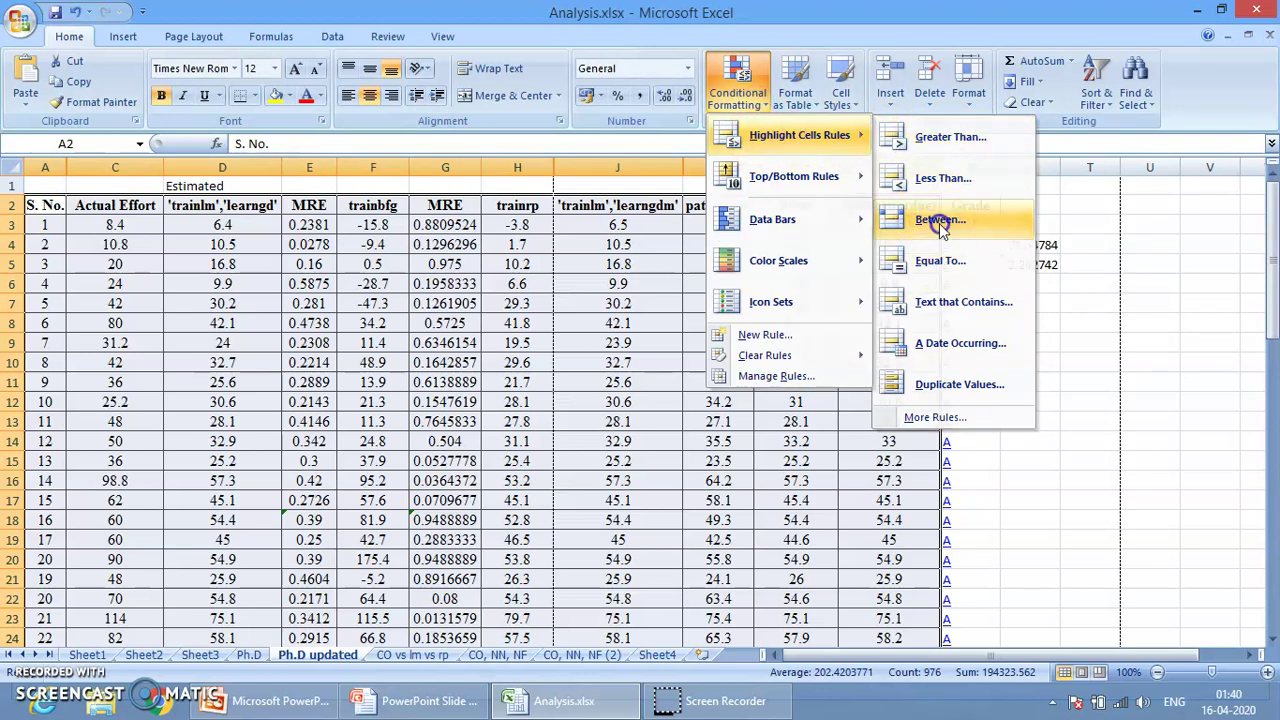
pyautogui.click(609, 440)
pyautogui.click(480, 435)
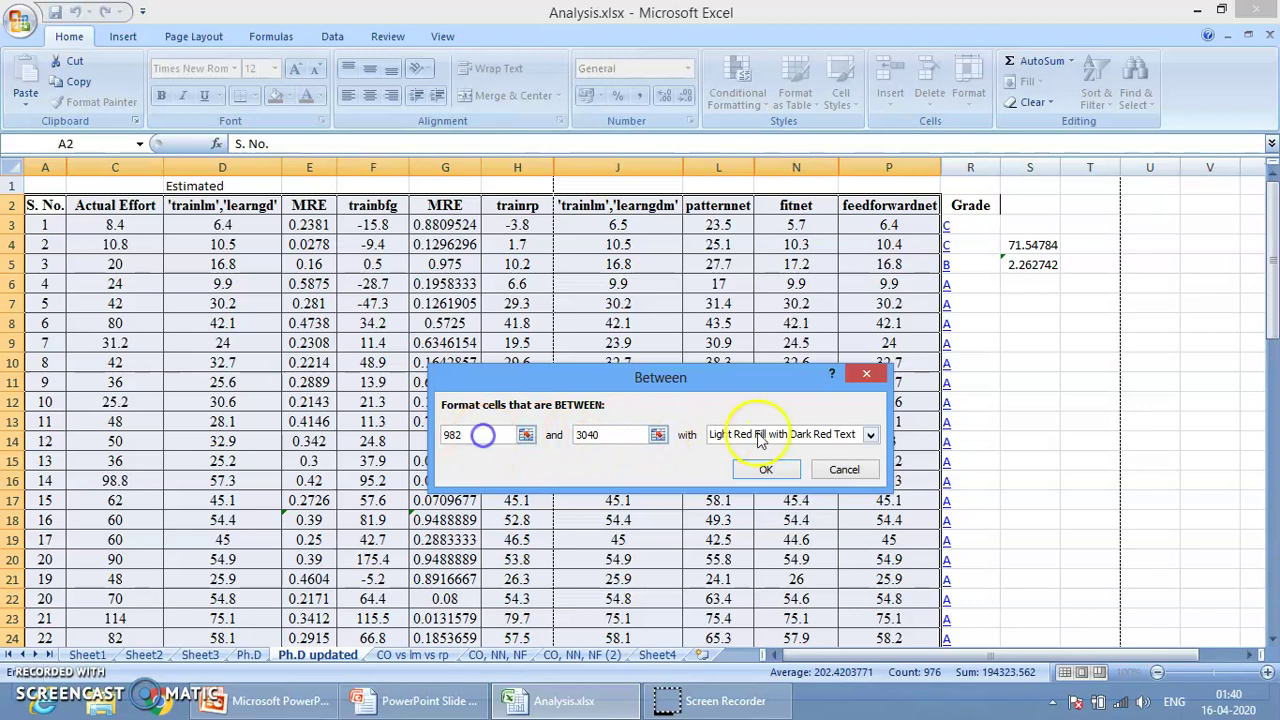
pyautogui.click(870, 434)
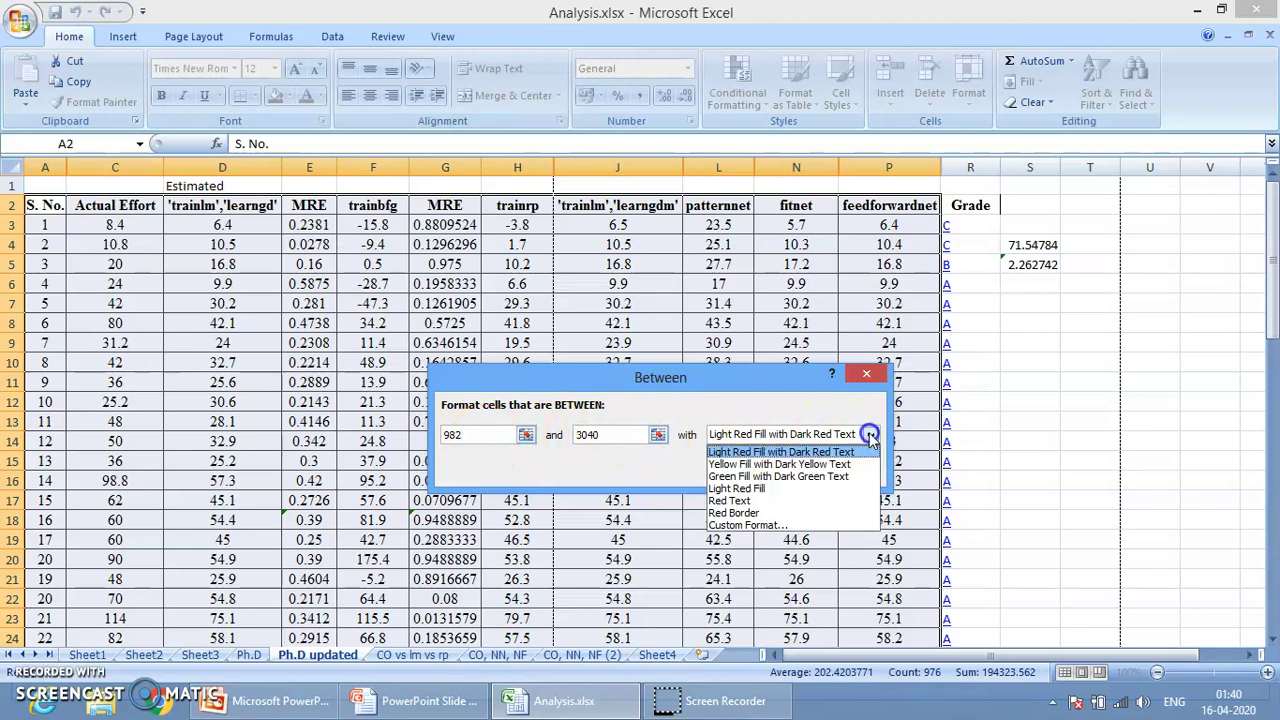
pyautogui.click(778, 414)
# - Highlight values between 1500 and 2500 with Light Red Fill with Dark Red Text, and review the table down to its last rows
pyautogui.moveTo(490, 435); pyautogui.dragTo(442, 435)
pyautogui.write('1500')
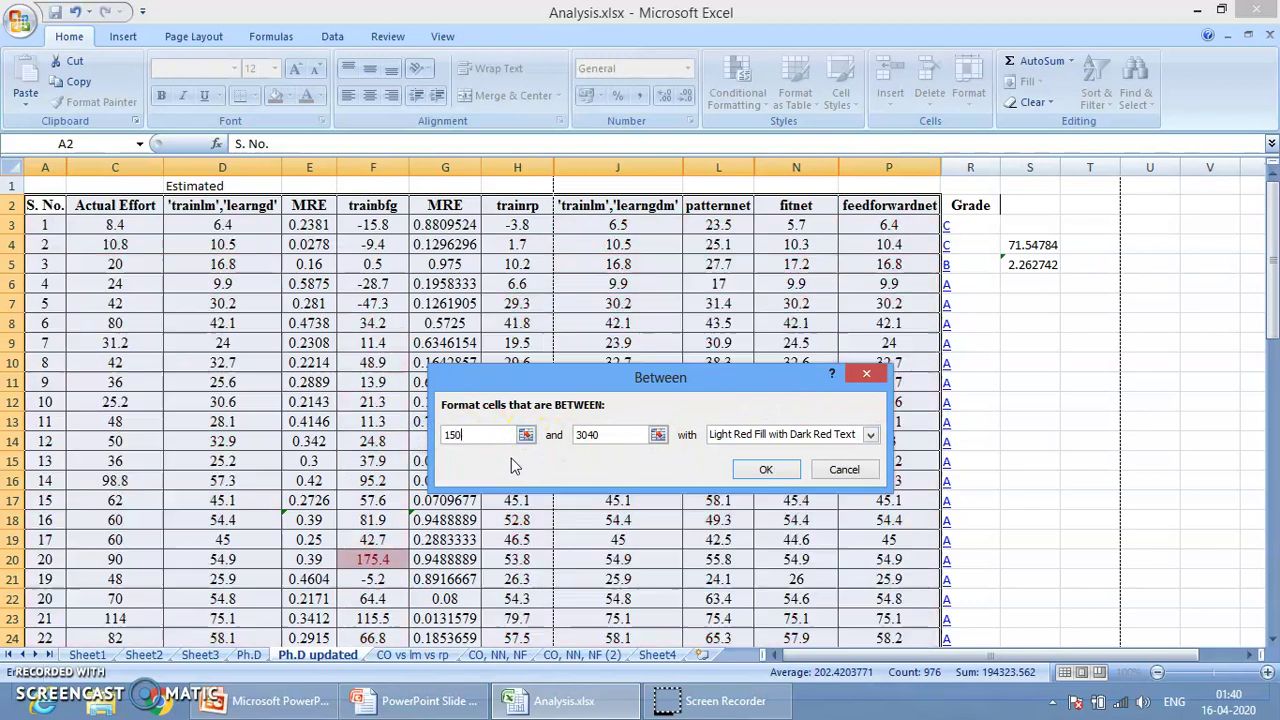
pyautogui.doubleClick(588, 437)
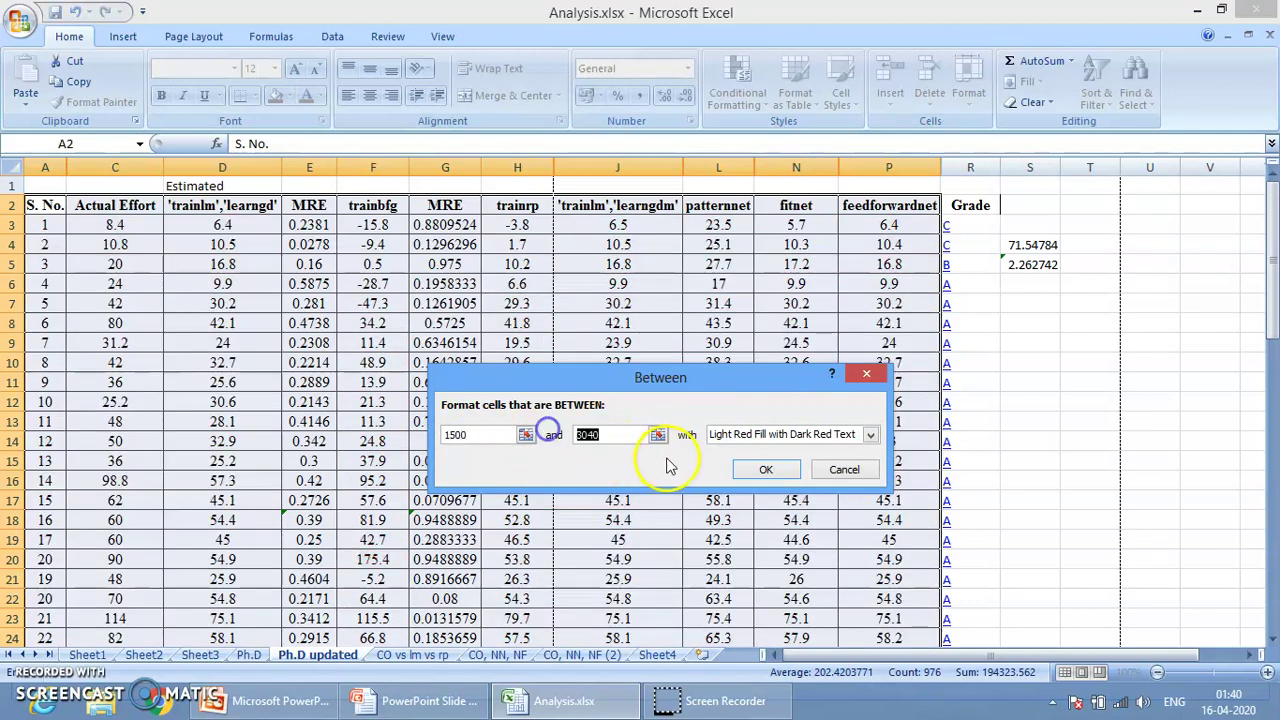
pyautogui.write('2500')
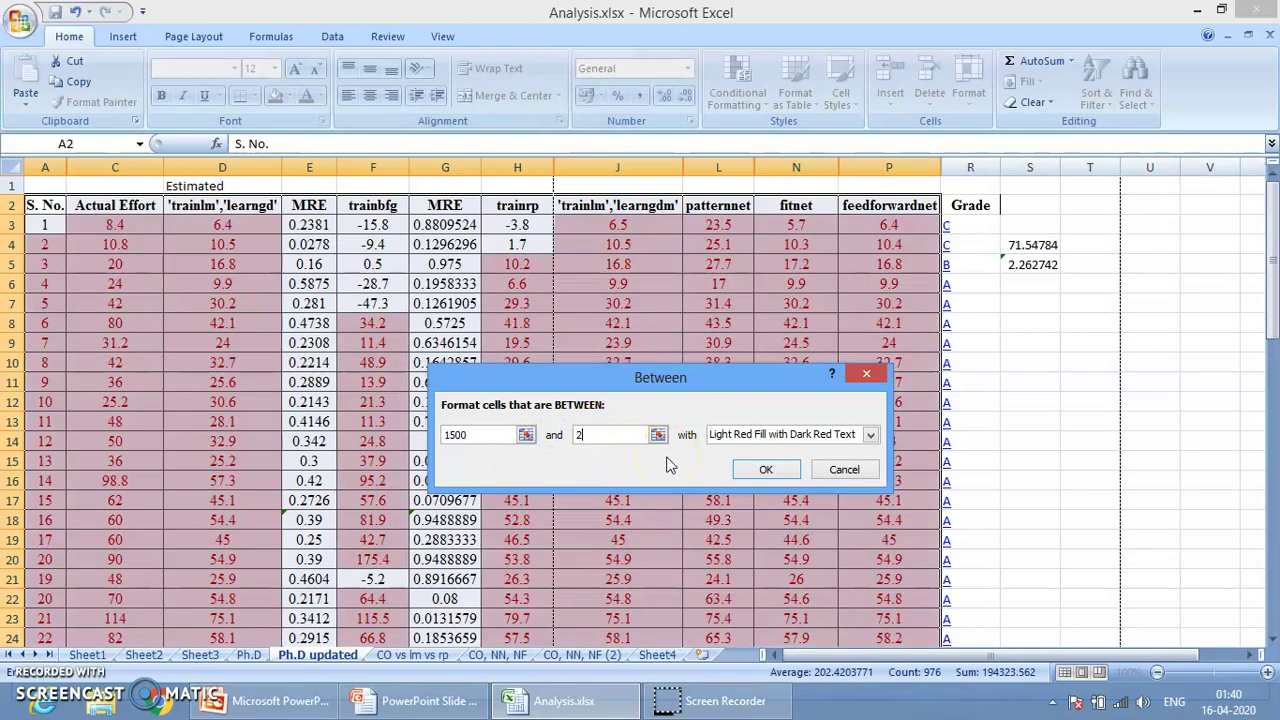
pyautogui.click(765, 470)
pyautogui.click(1032, 381)
pyautogui.moveTo(1272, 310); pyautogui.dragTo(1272, 560)
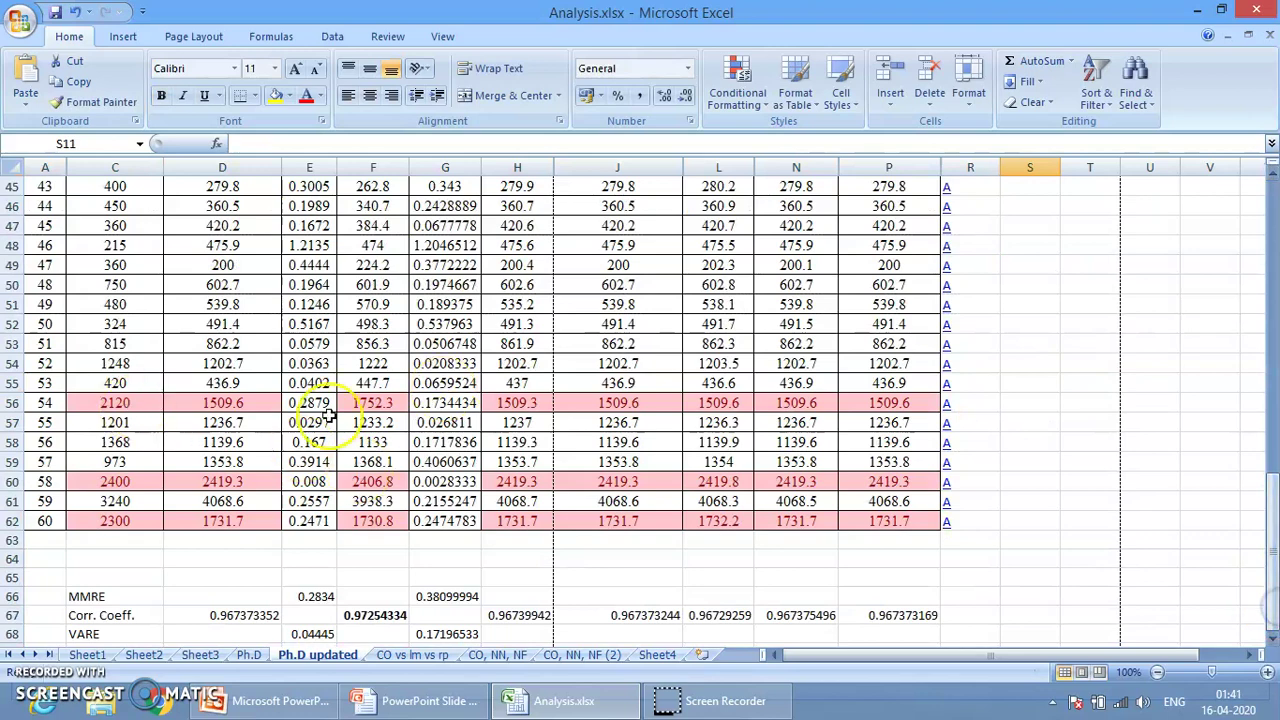
pyautogui.moveTo(1270, 520); pyautogui.dragTo(1268, 250)
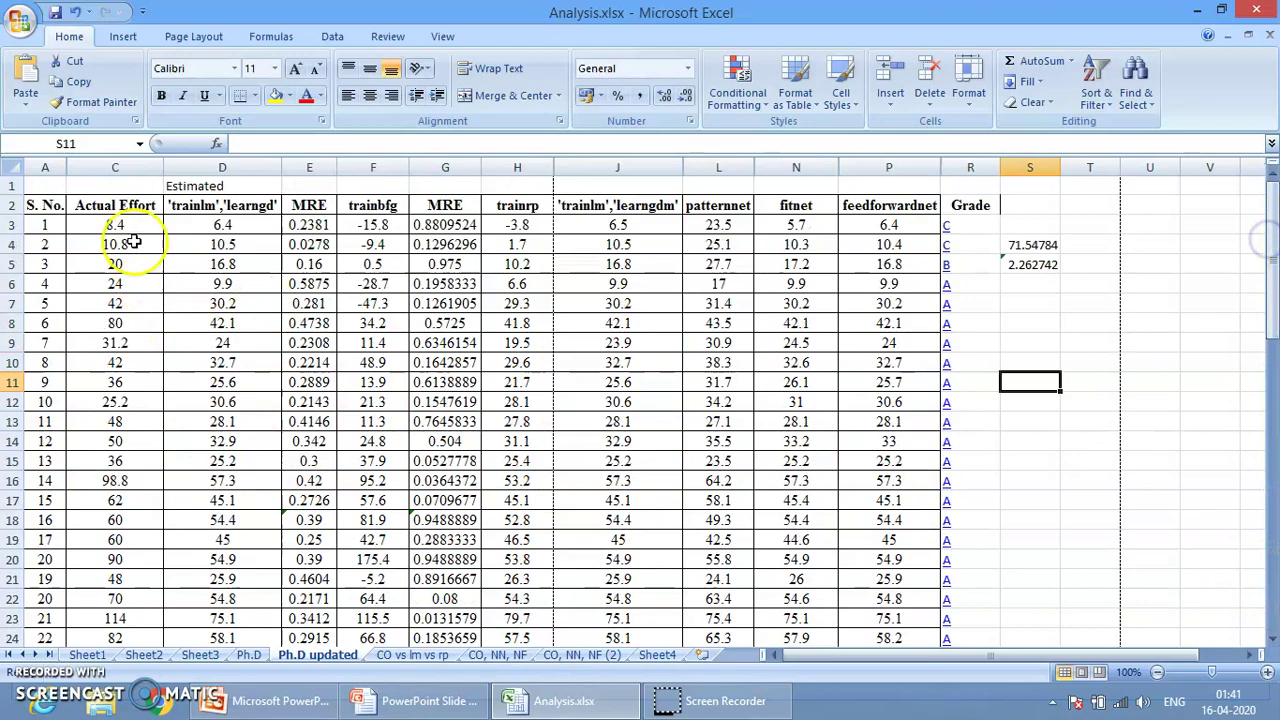
# - Apply a Top 10 Items rule with Light Red Fill with Dark Red Text to the whole table including Grade, and check its last rows
pyautogui.click(44, 205)
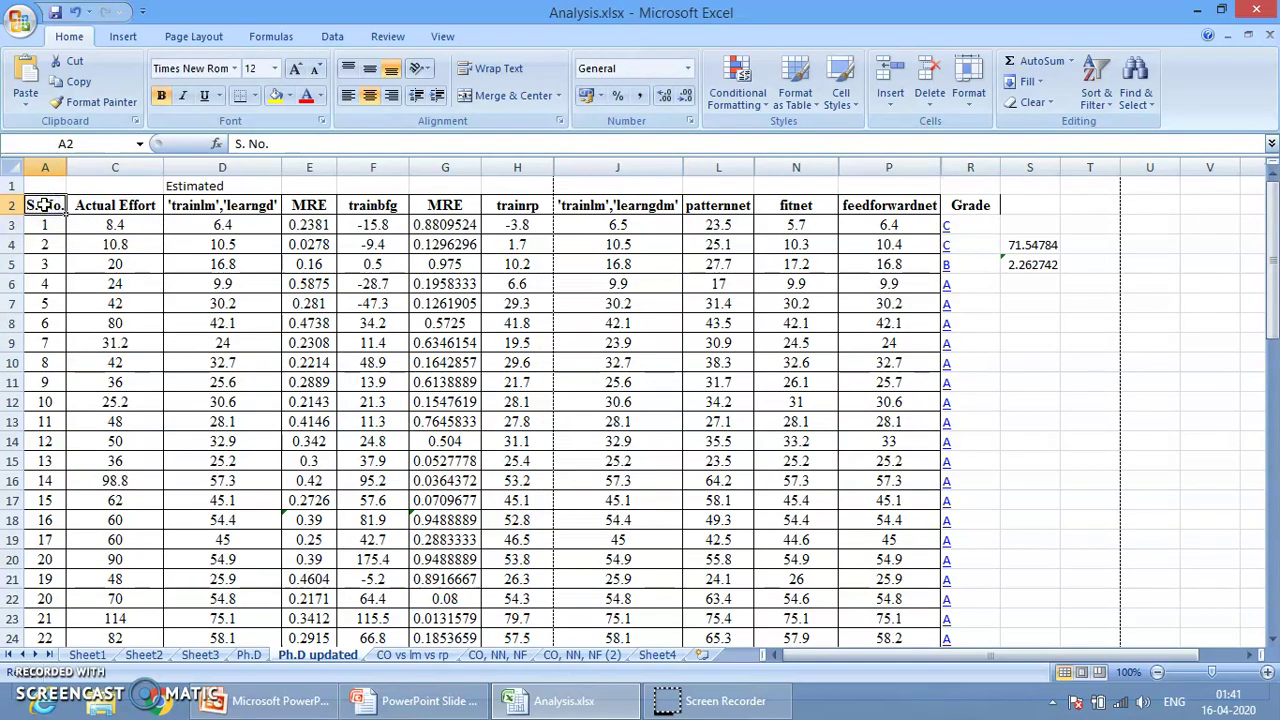
pyautogui.moveTo(44, 205); pyautogui.dragTo(970, 205)
pyautogui.hotkey('ctrl', 'shift', 'Down')
pyautogui.scroll(5, 128, 249)
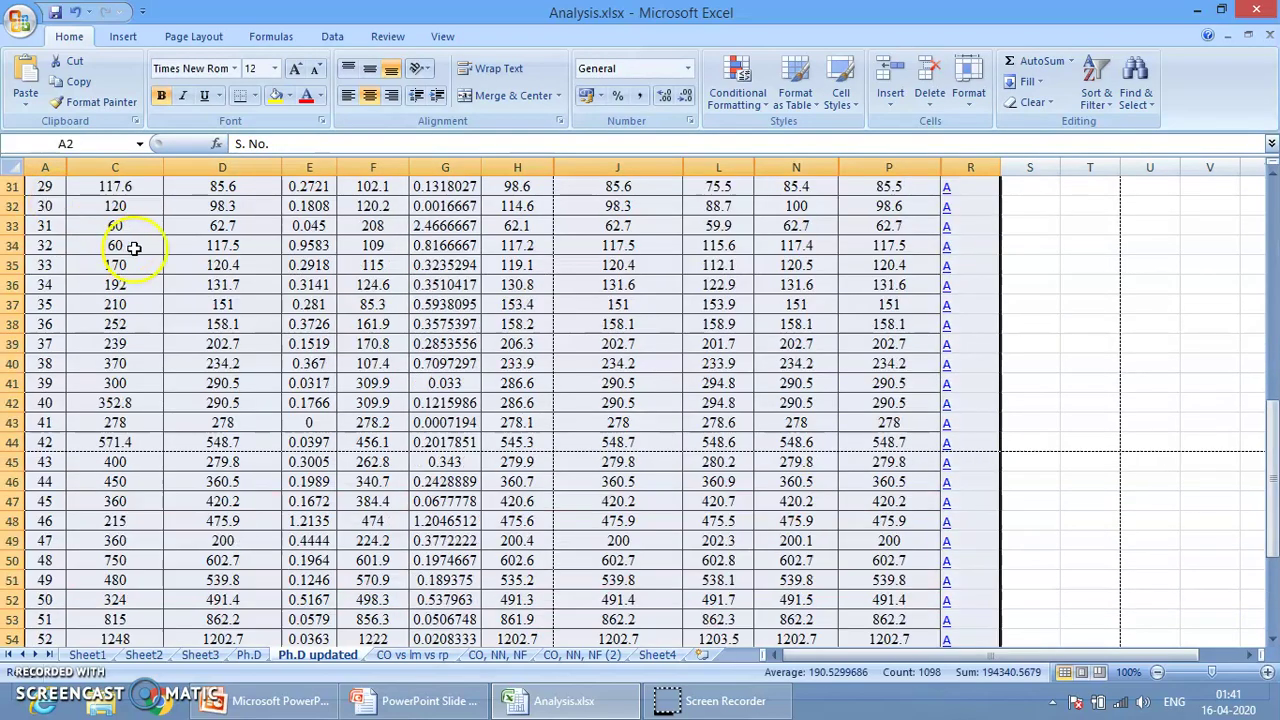
pyautogui.scroll(8, 453, 383)
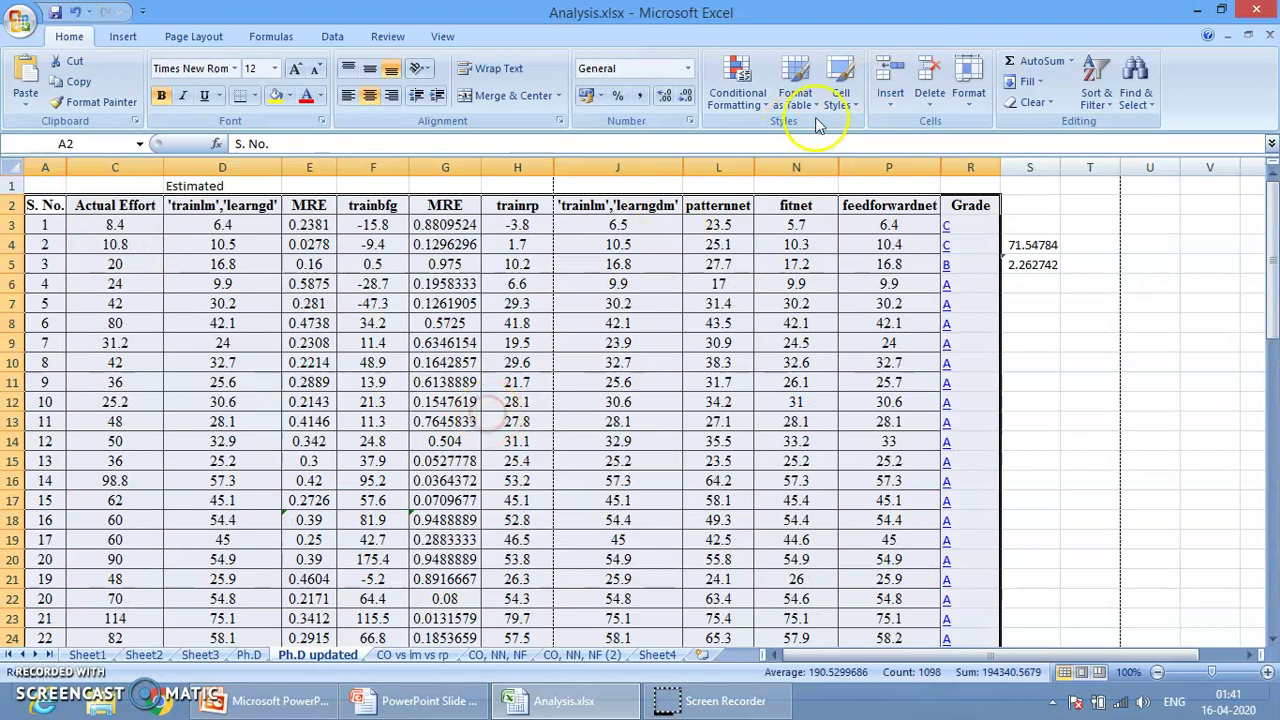
pyautogui.click(738, 85)
pyautogui.moveTo(797, 195)
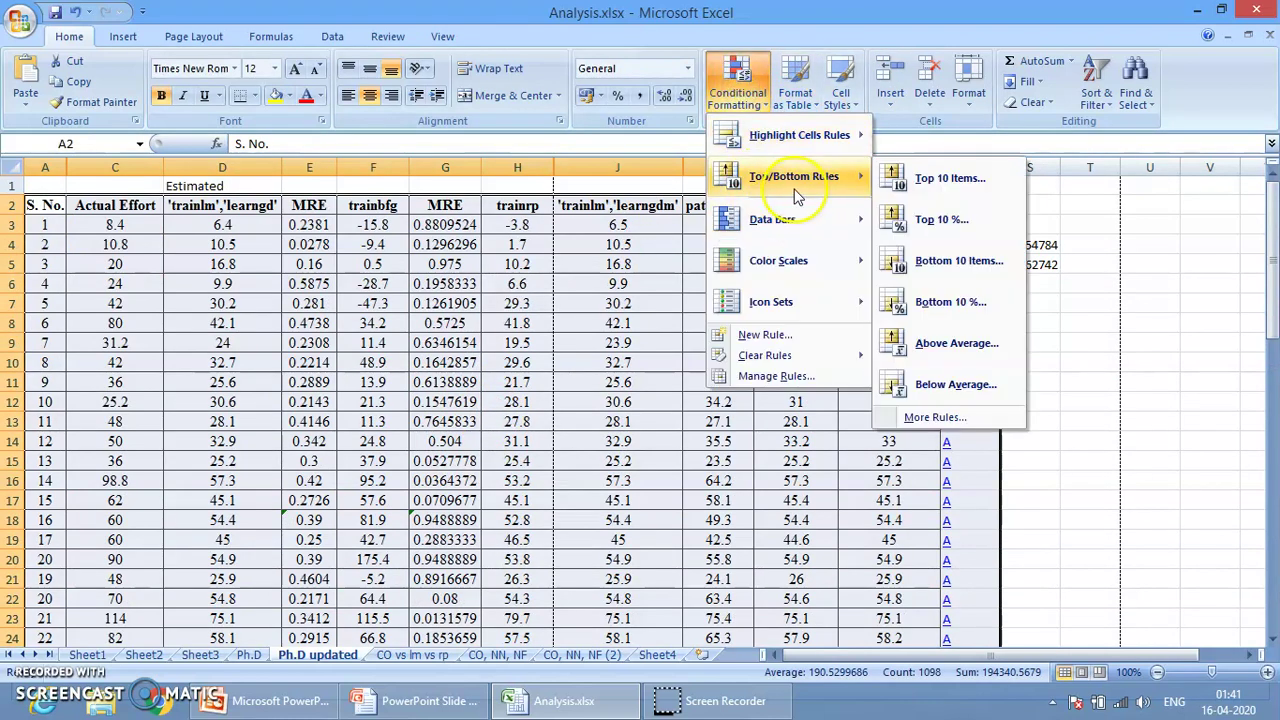
pyautogui.click(938, 185)
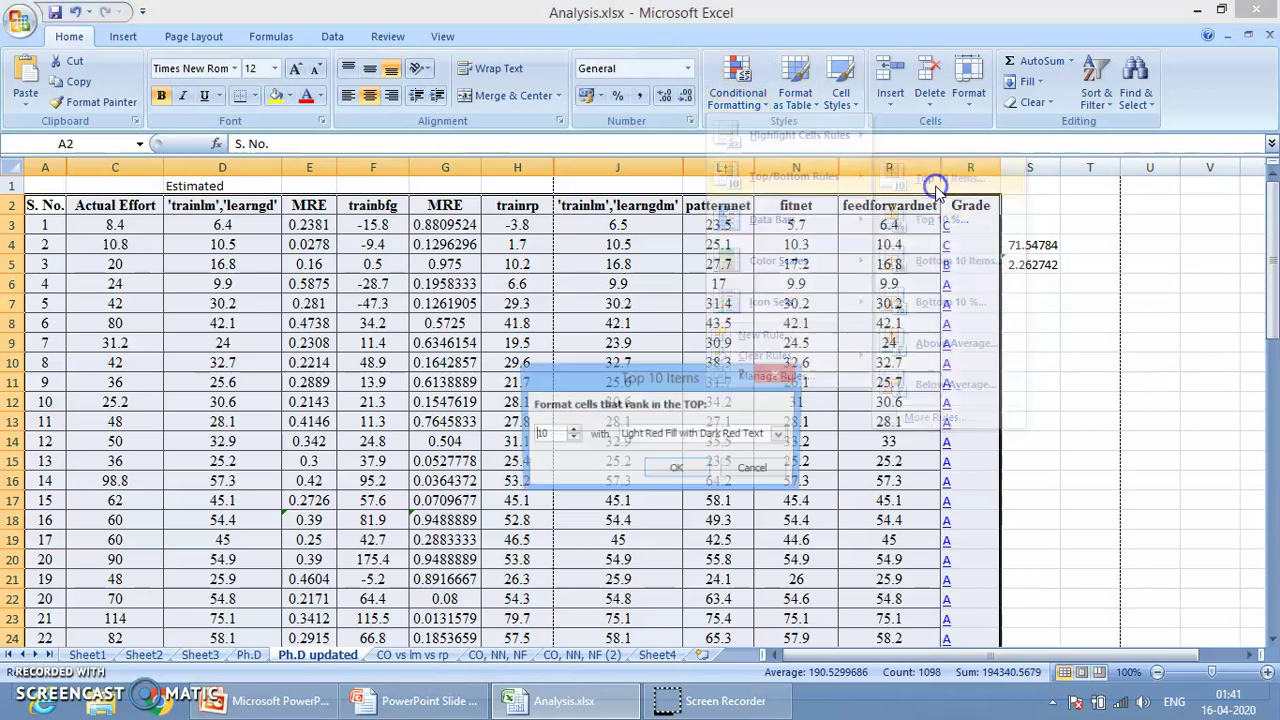
pyautogui.click(672, 470)
pyautogui.scroll(-17, 510, 436)
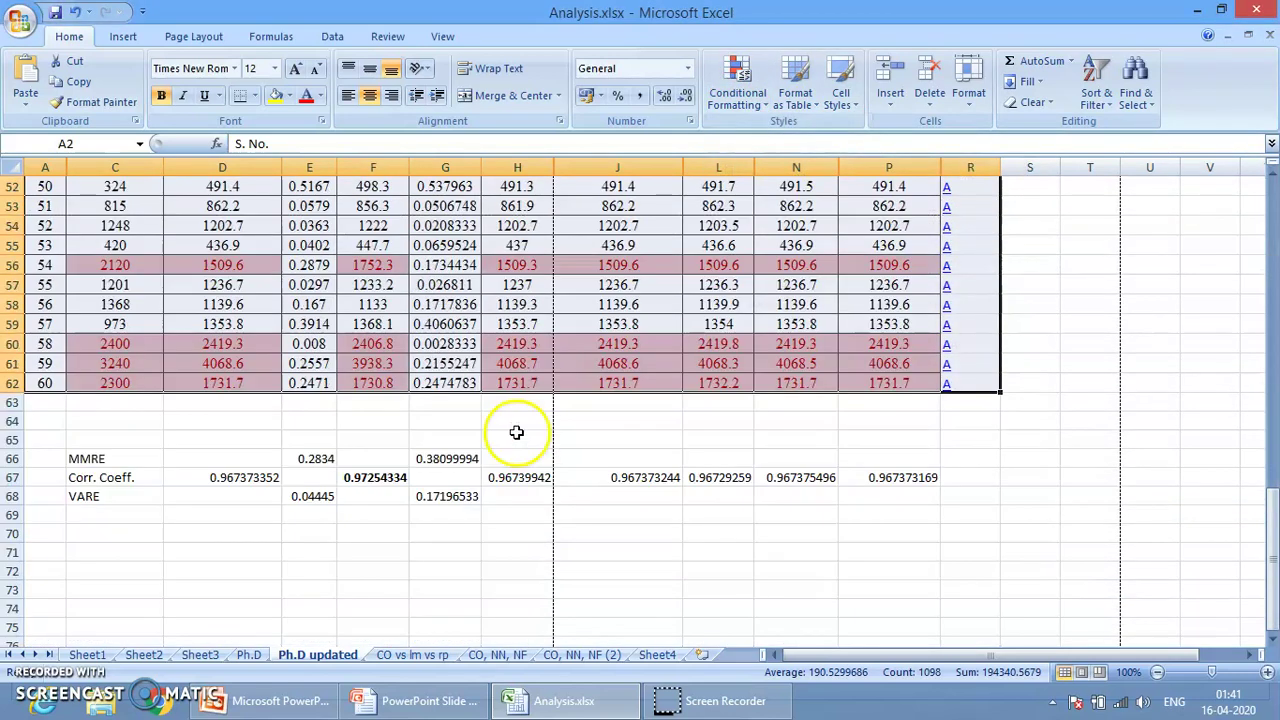
# - Clear the conditional formatting rules from the entire sheet
pyautogui.scroll(6, 514, 310)
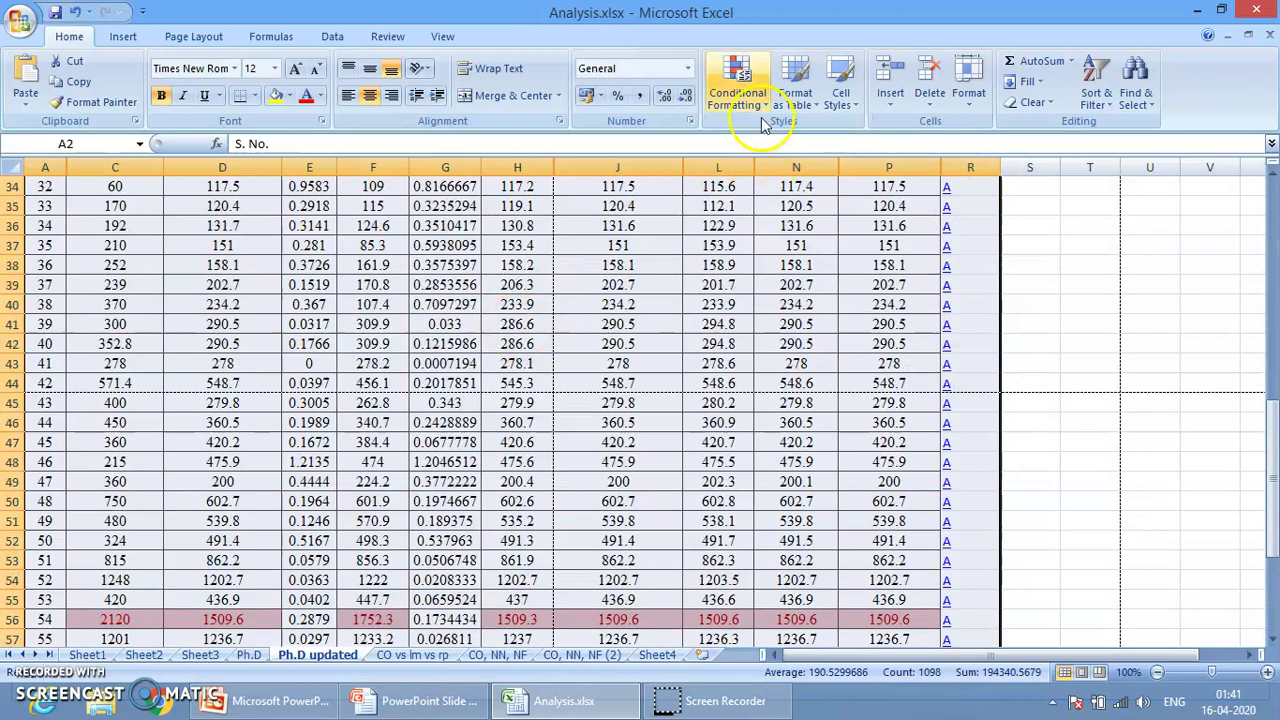
pyautogui.click(758, 108)
pyautogui.moveTo(800, 356)
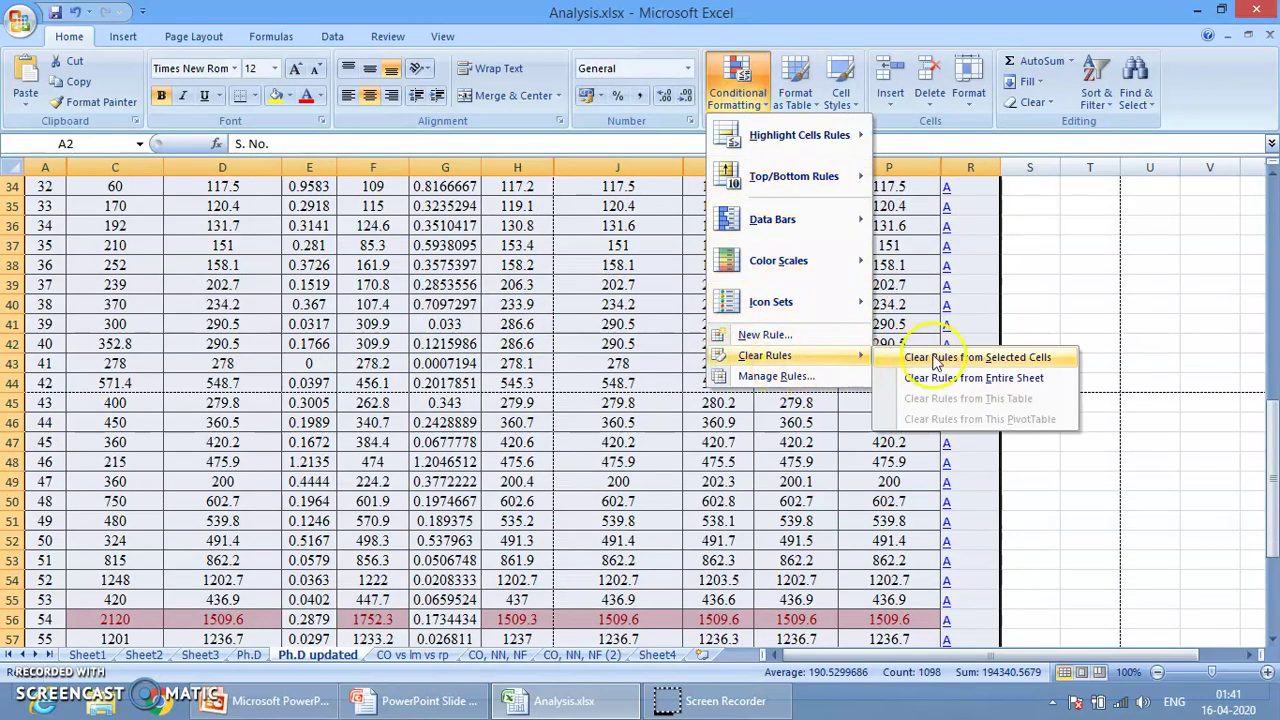
pyautogui.click(971, 377)
pyautogui.scroll(11, 514, 263)
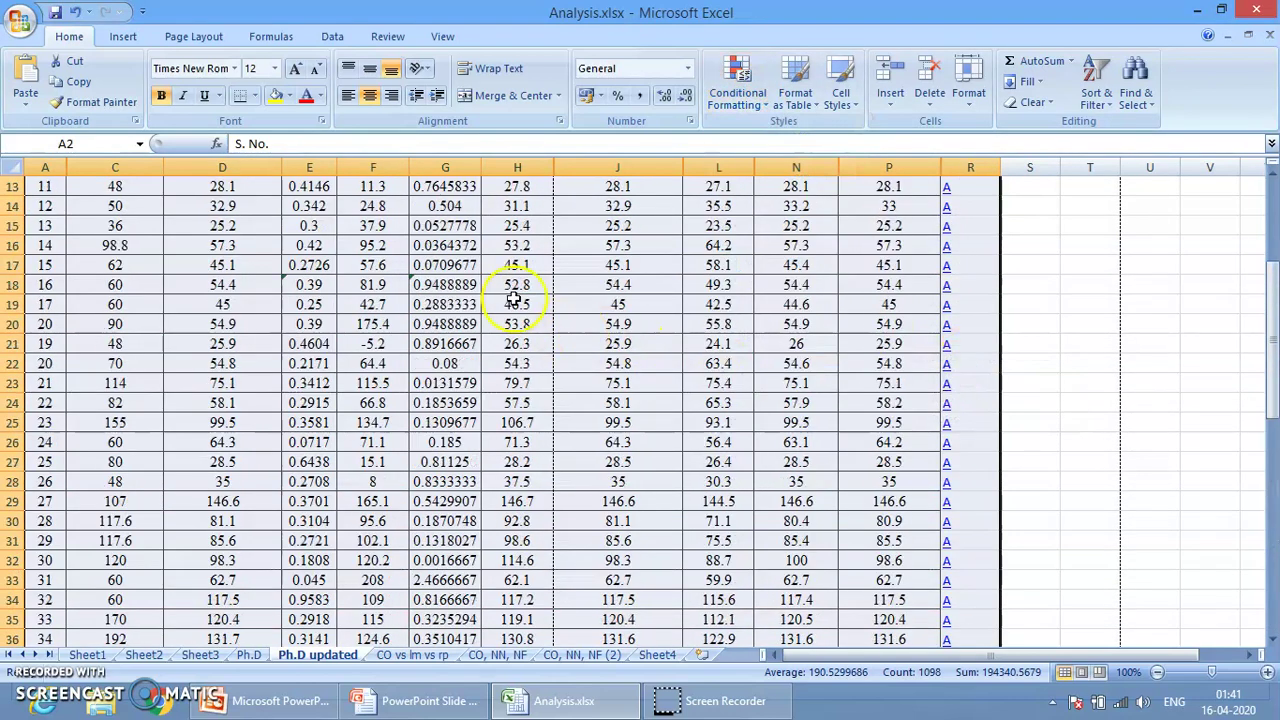
# - Apply the four coloured arrows icon set to the whole table from S. No. through Grade, and check its last rows
pyautogui.hscroll(20, 528, 262)
pyautogui.click(453, 447)
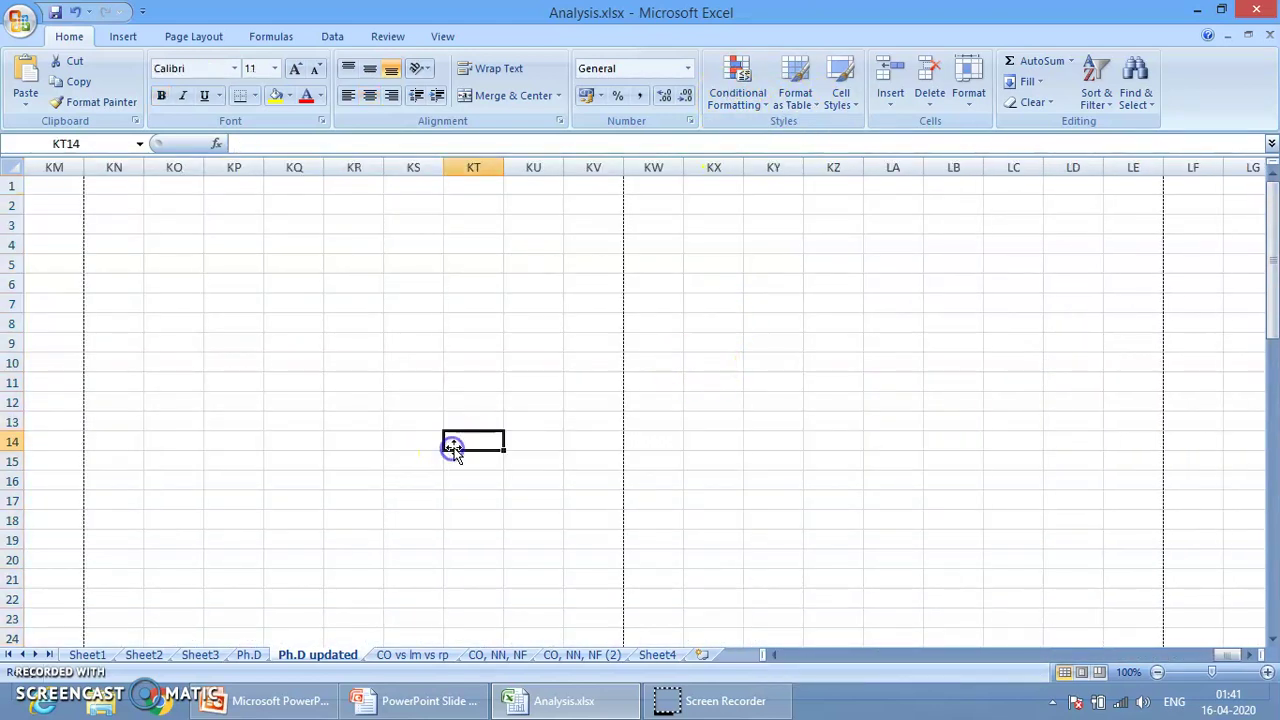
pyautogui.hotkey('ctrl', 'Home')
pyautogui.click(50, 206)
pyautogui.hotkey('ctrl', 'shift', 'Right')
pyautogui.hotkey('ctrl', 'shift', 'Down')
pyautogui.scroll(13, 586, 405)
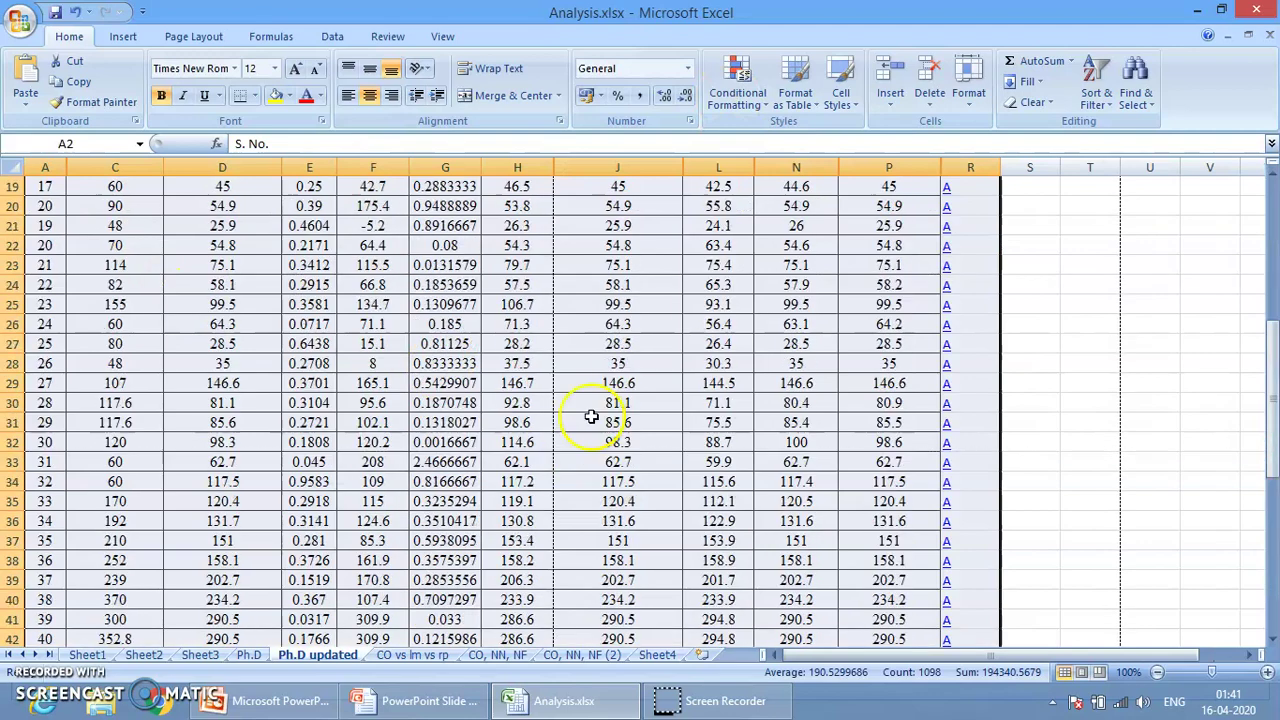
pyautogui.click(742, 100)
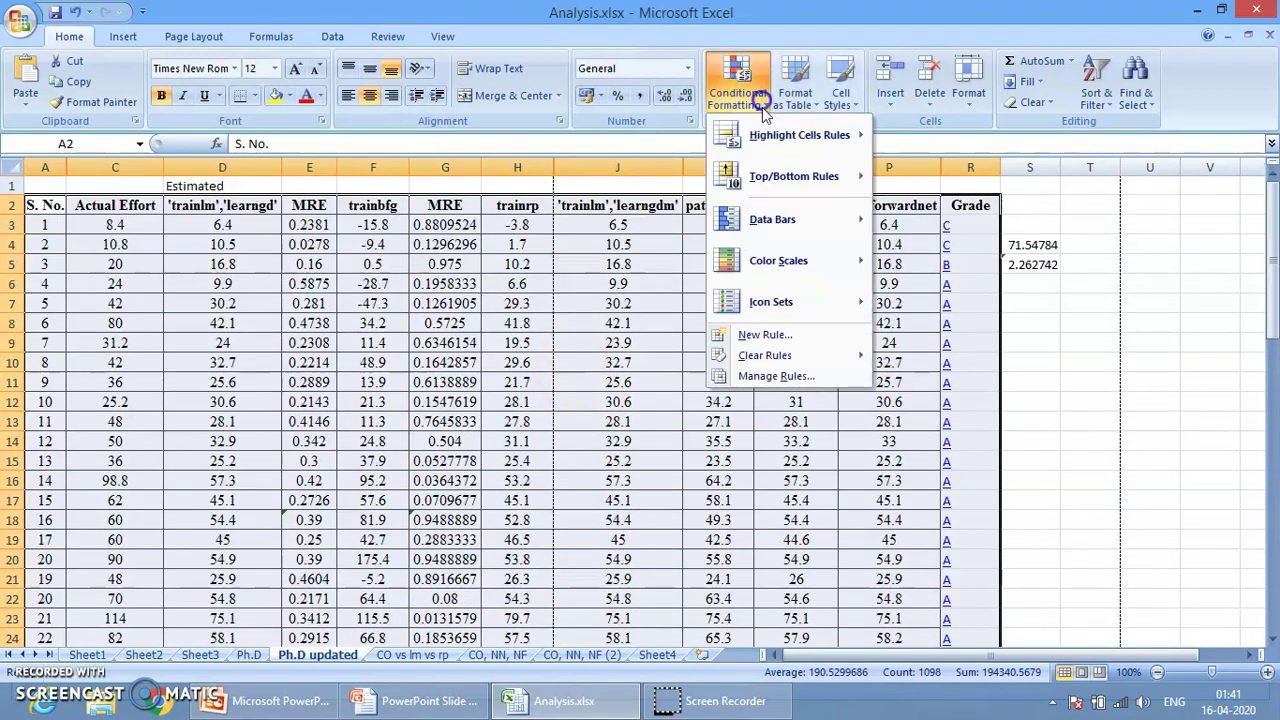
pyautogui.moveTo(810, 218)
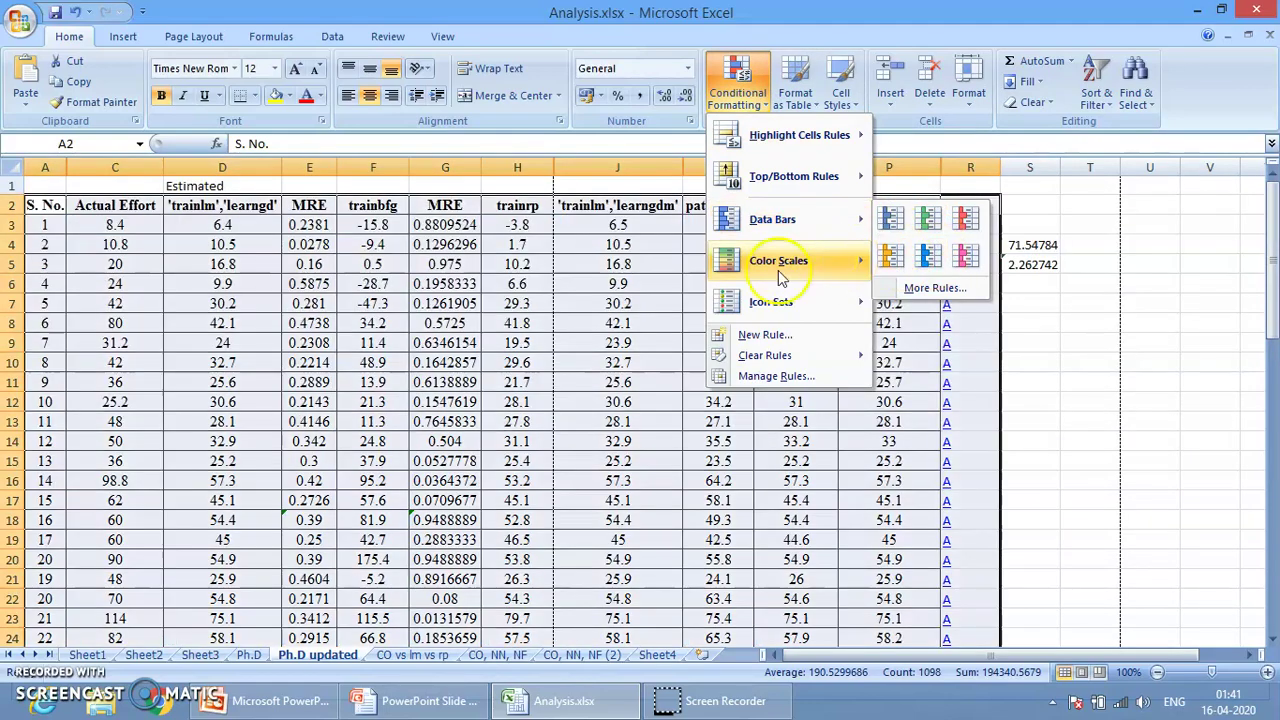
pyautogui.moveTo(778, 262)
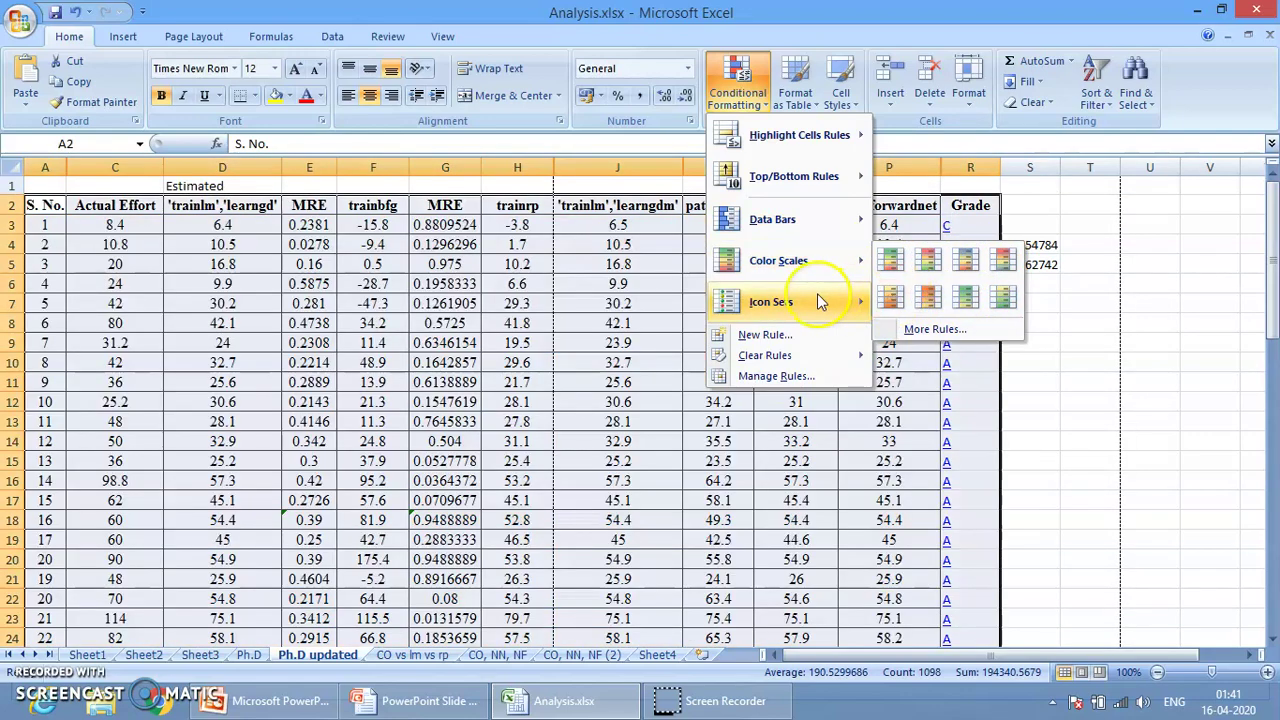
pyautogui.moveTo(857, 302)
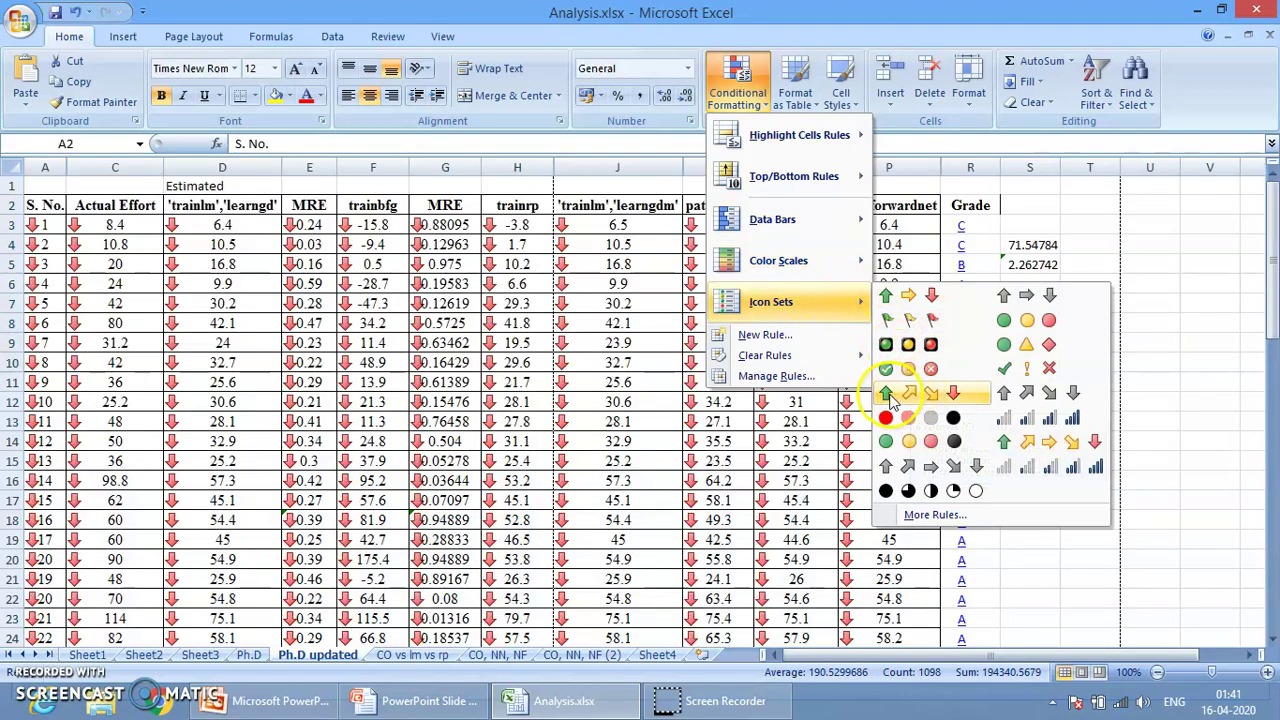
pyautogui.click(956, 390)
pyautogui.scroll(-3, 490, 412)
pyautogui.scroll(-12, 490, 412)
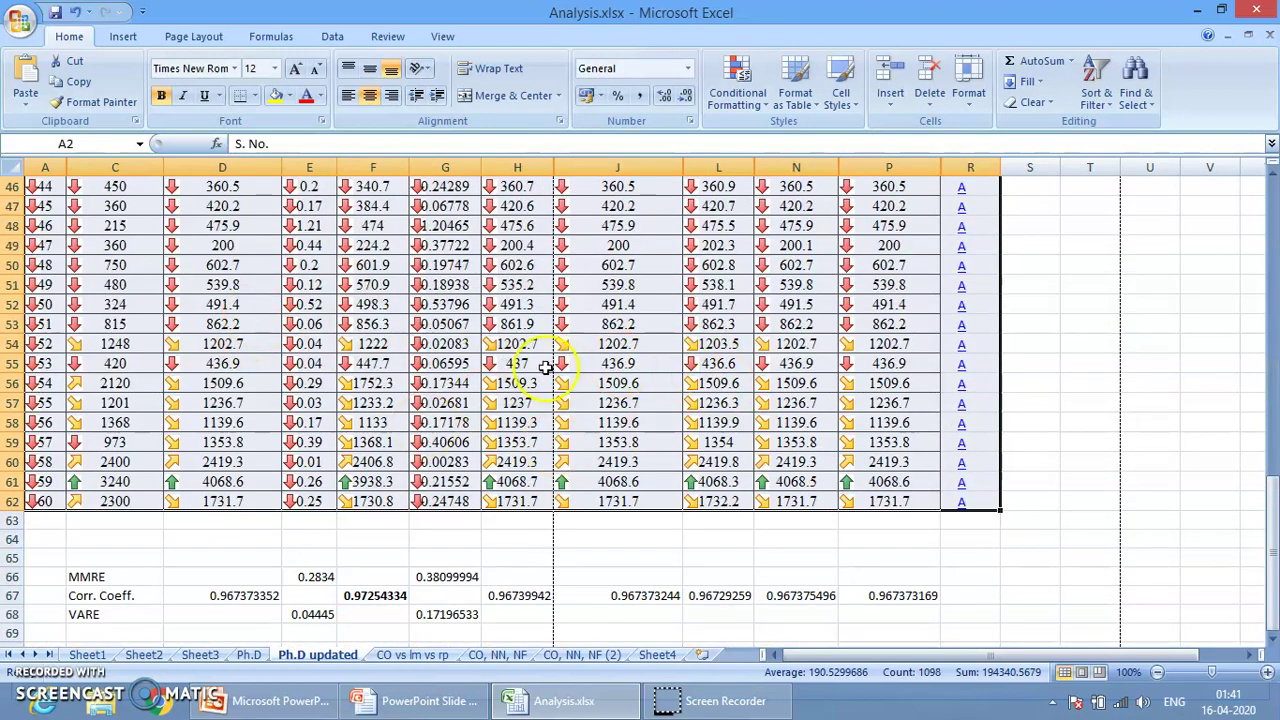
pyautogui.scroll(15, 540, 367)
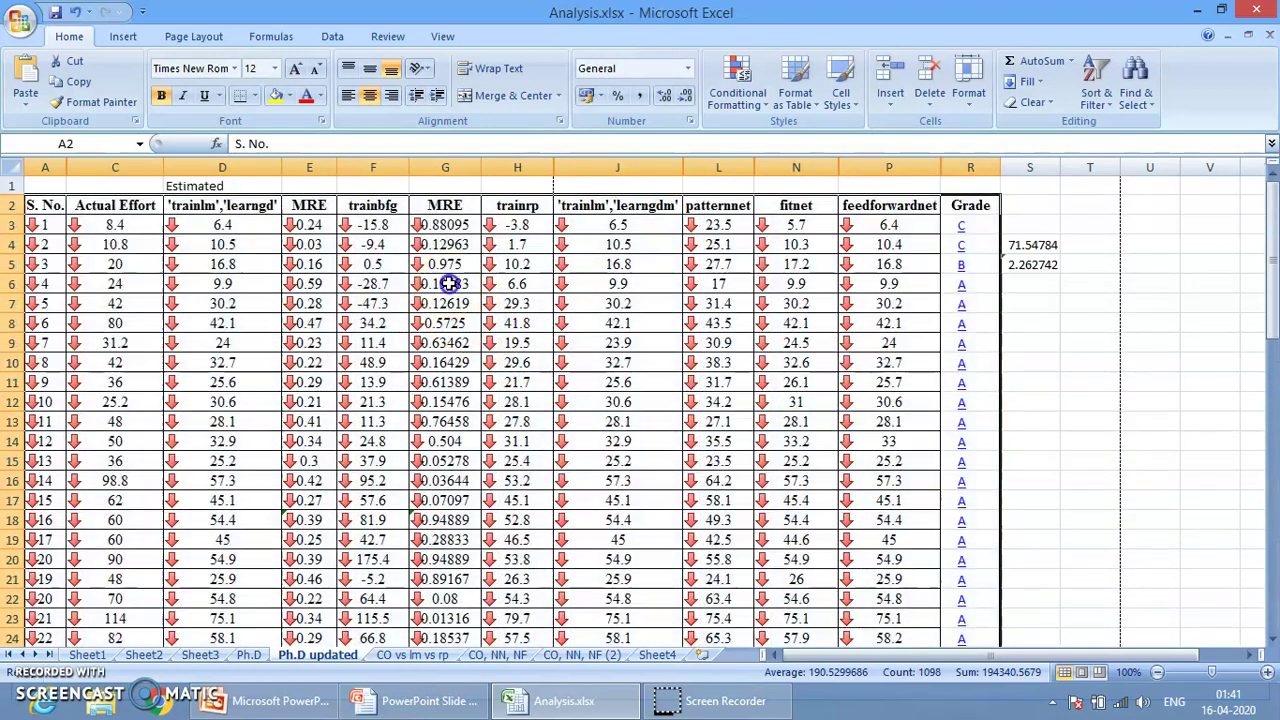
# - Preview how the sheet with the arrow icons prints, and return to the worksheet
pyautogui.click(345, 244)
pyautogui.click(20, 20)
pyautogui.moveTo(62, 229)
pyautogui.click(188, 180)
pyautogui.scroll(9, 517, 300)
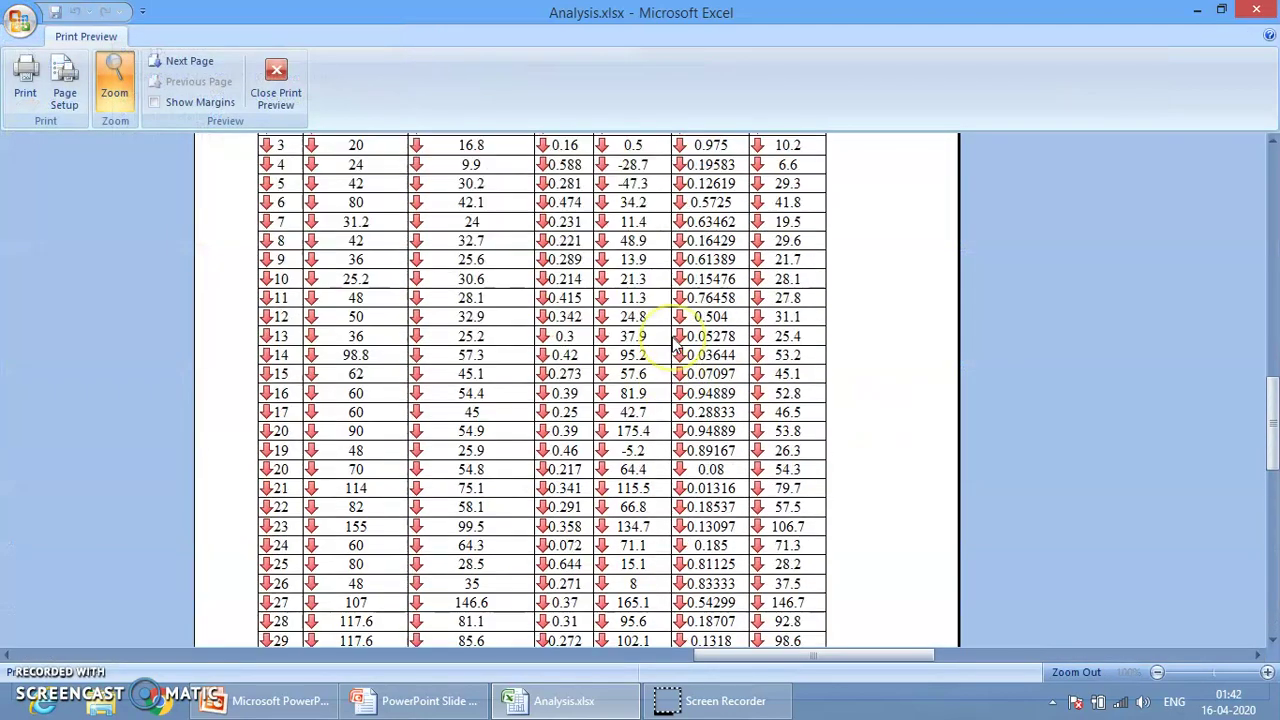
pyautogui.scroll(5, 676, 345)
pyautogui.click(288, 88)
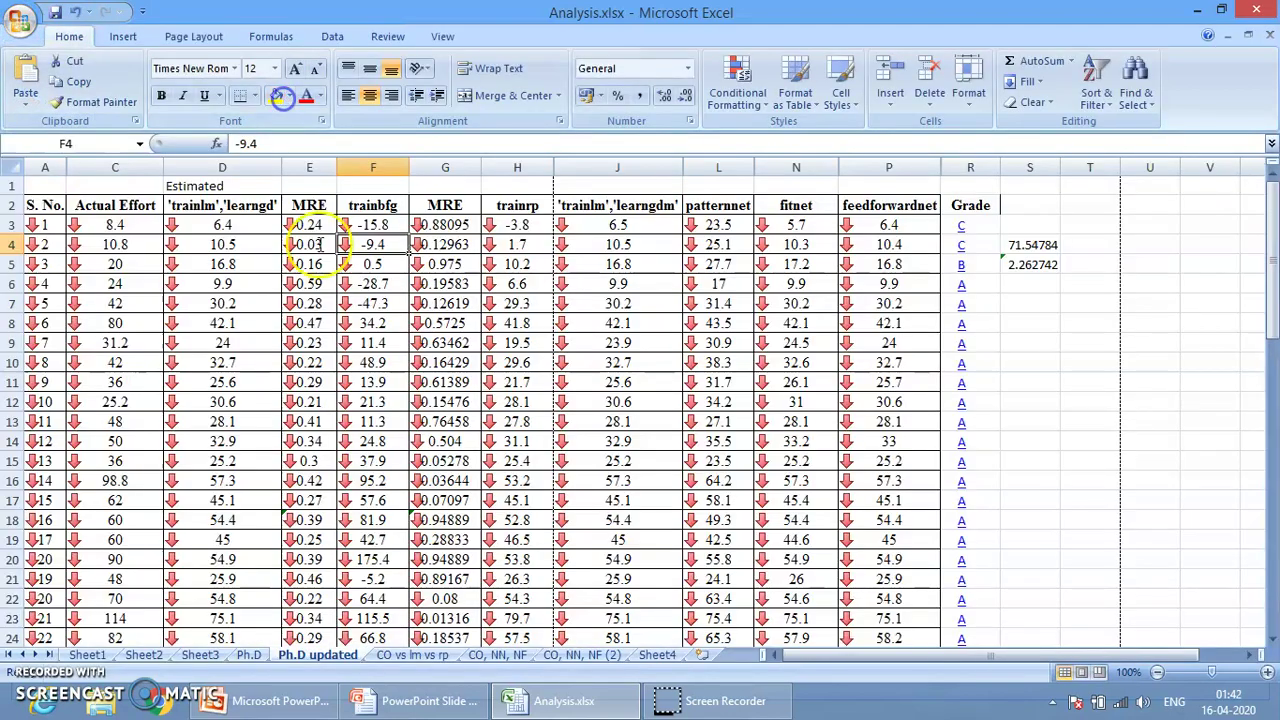
# - Select the whole table including Grade and look through the conditional formatting options for clearing rules and highlighting cells
pyautogui.click(46, 205)
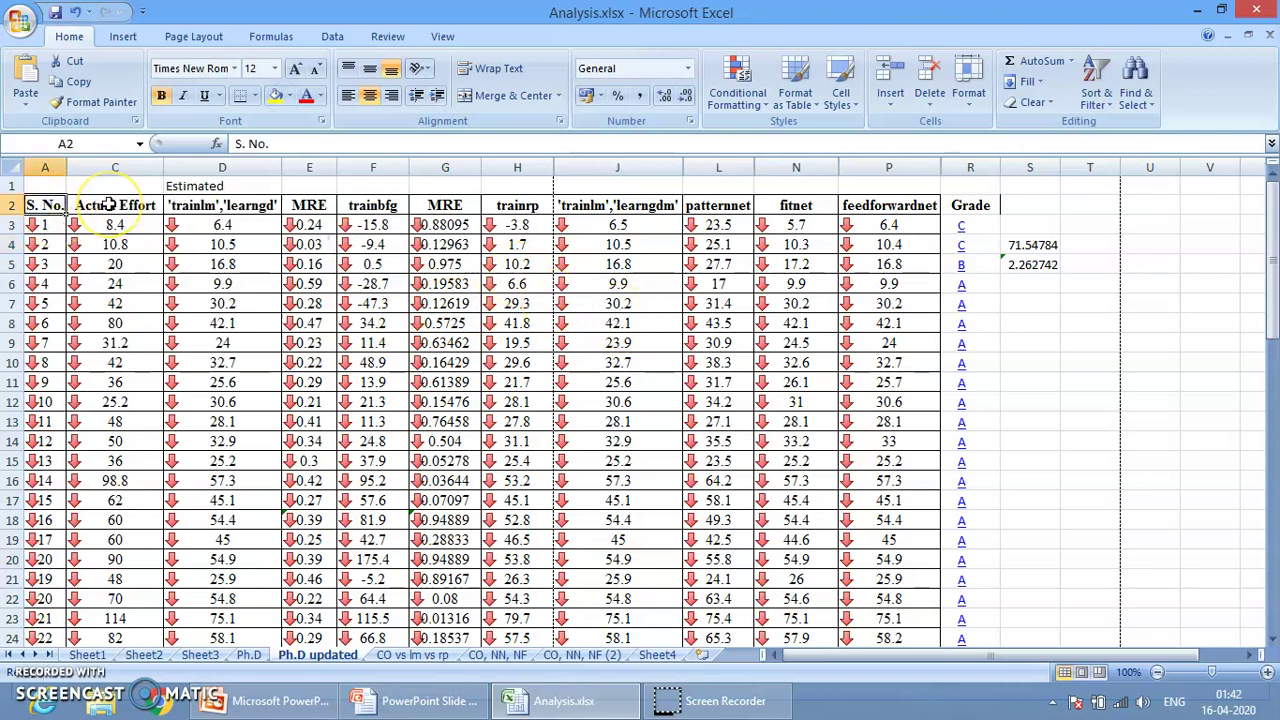
pyautogui.hotkey('ctrl', 'shift', 'Right')
pyautogui.hotkey('ctrl', 'shift', 'Down')
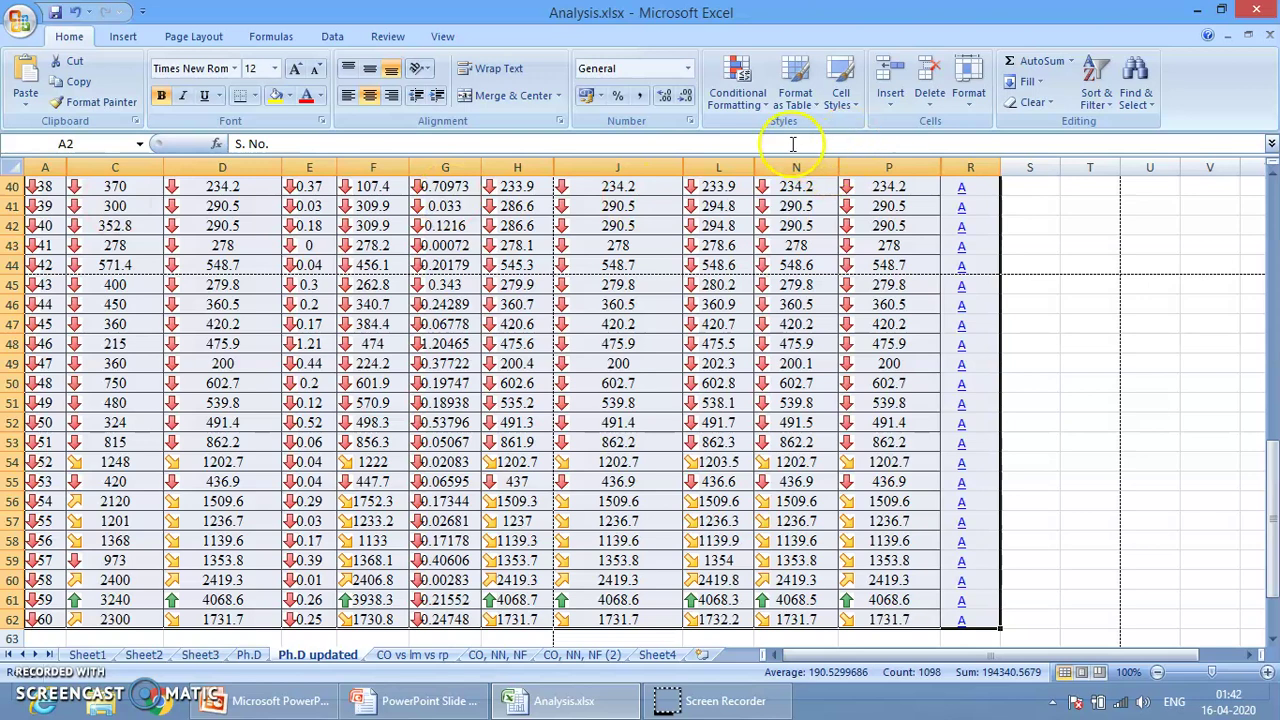
pyautogui.click(737, 85)
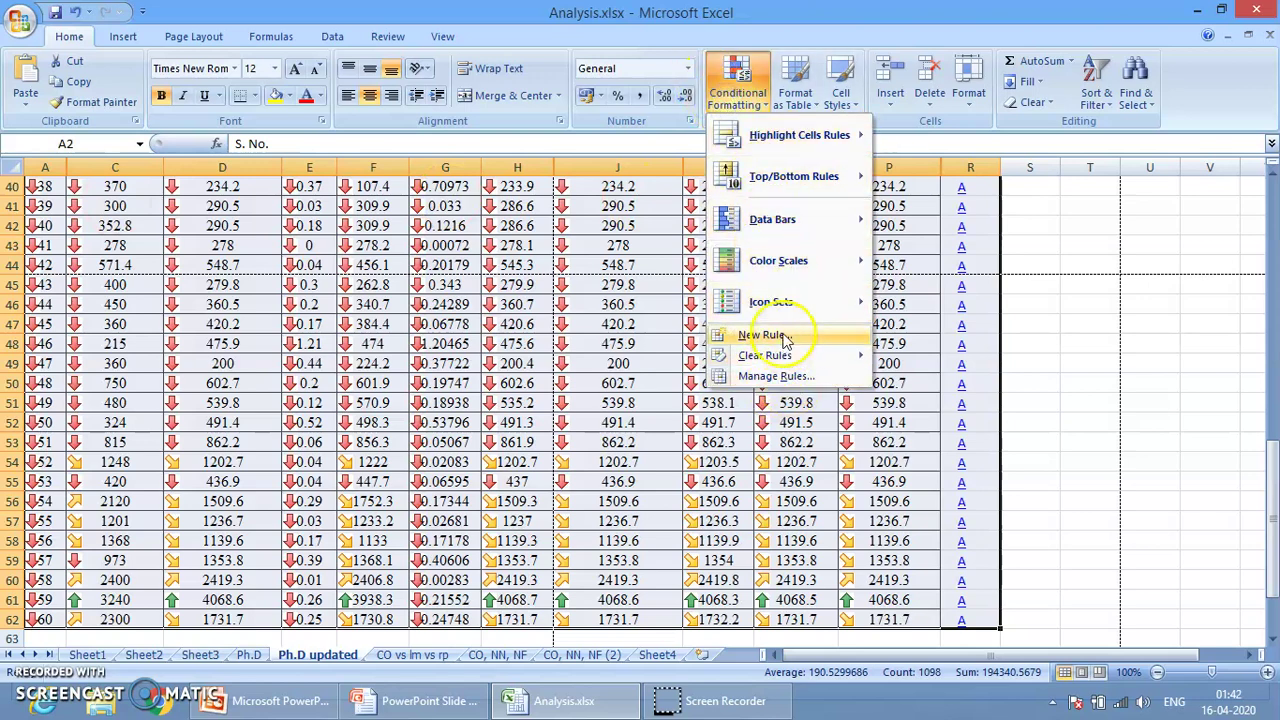
pyautogui.moveTo(778, 357)
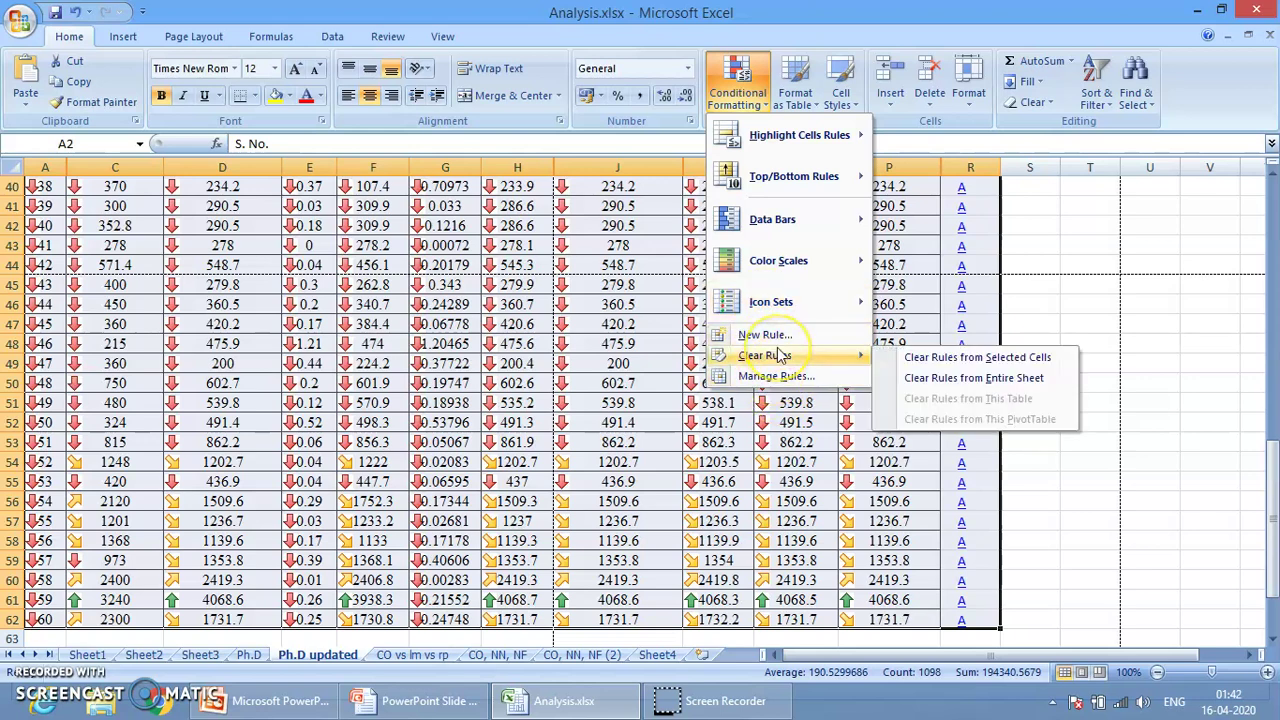
pyautogui.moveTo(800, 135)
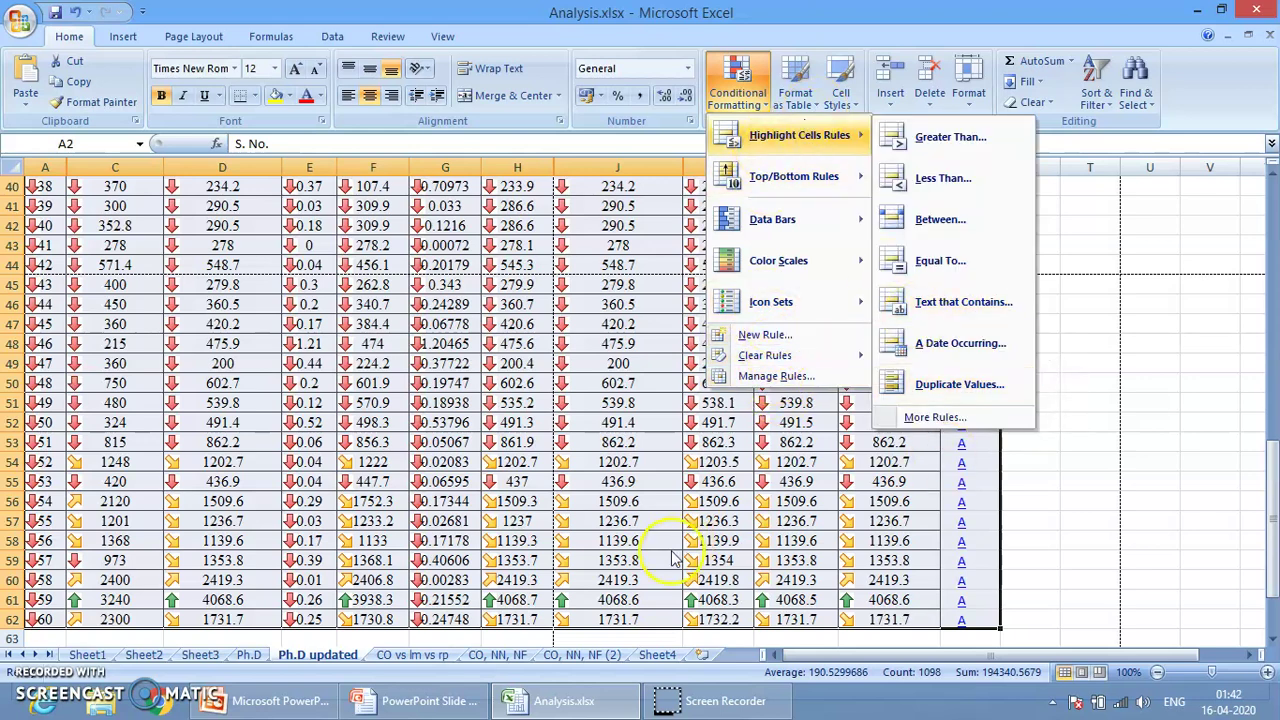
pyautogui.click(700, 520)
pyautogui.scroll(11, 656, 405)
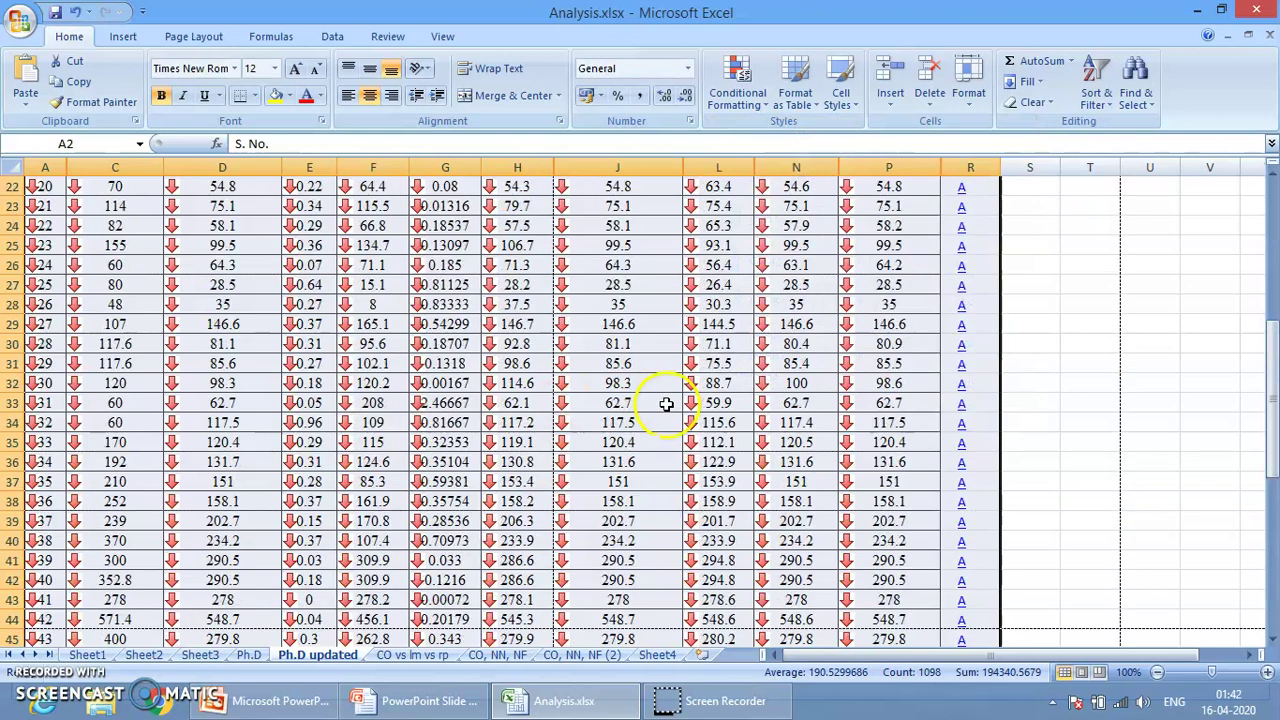
pyautogui.scroll(2, 656, 405)
pyautogui.click(948, 272)
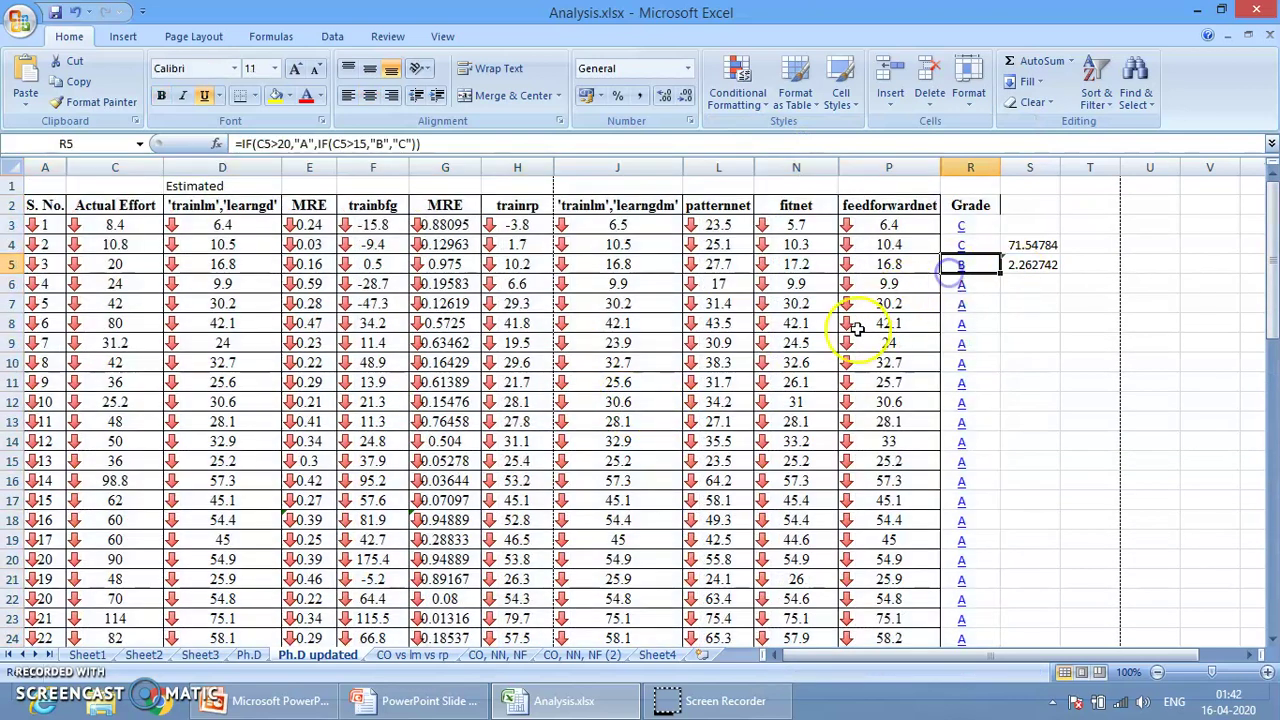
pyautogui.click(800, 342)
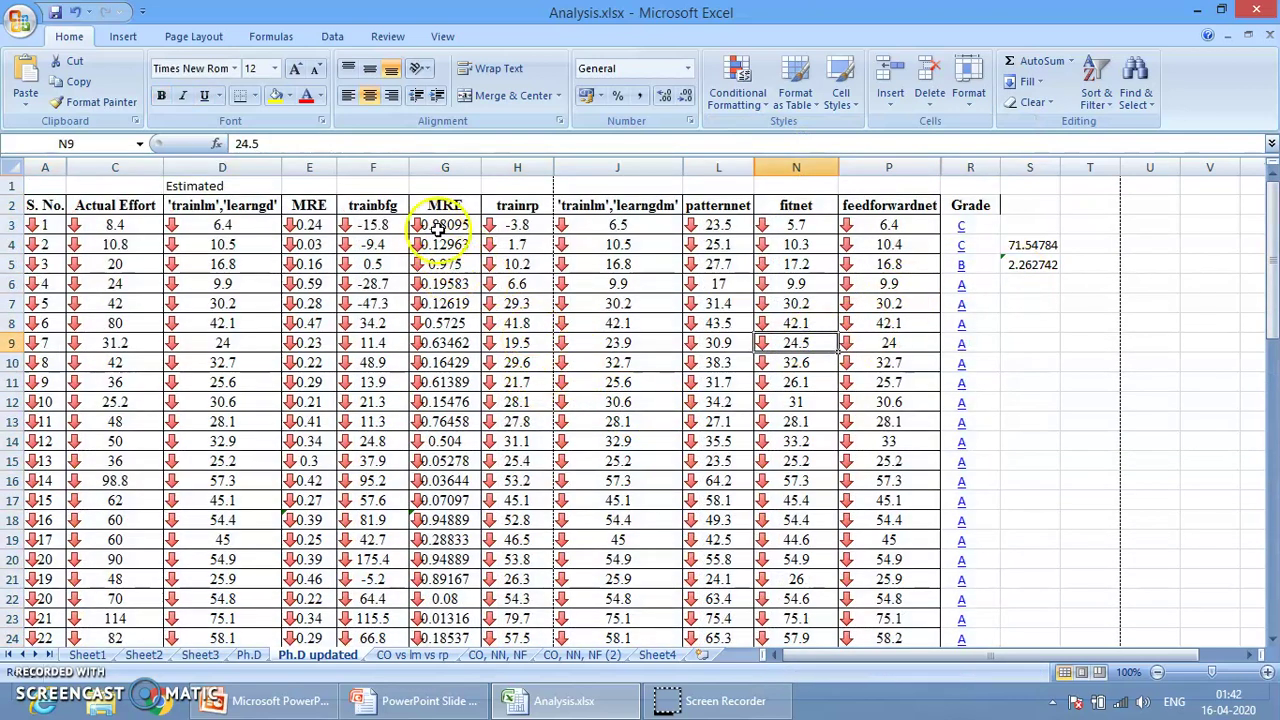
pyautogui.click(645, 418)
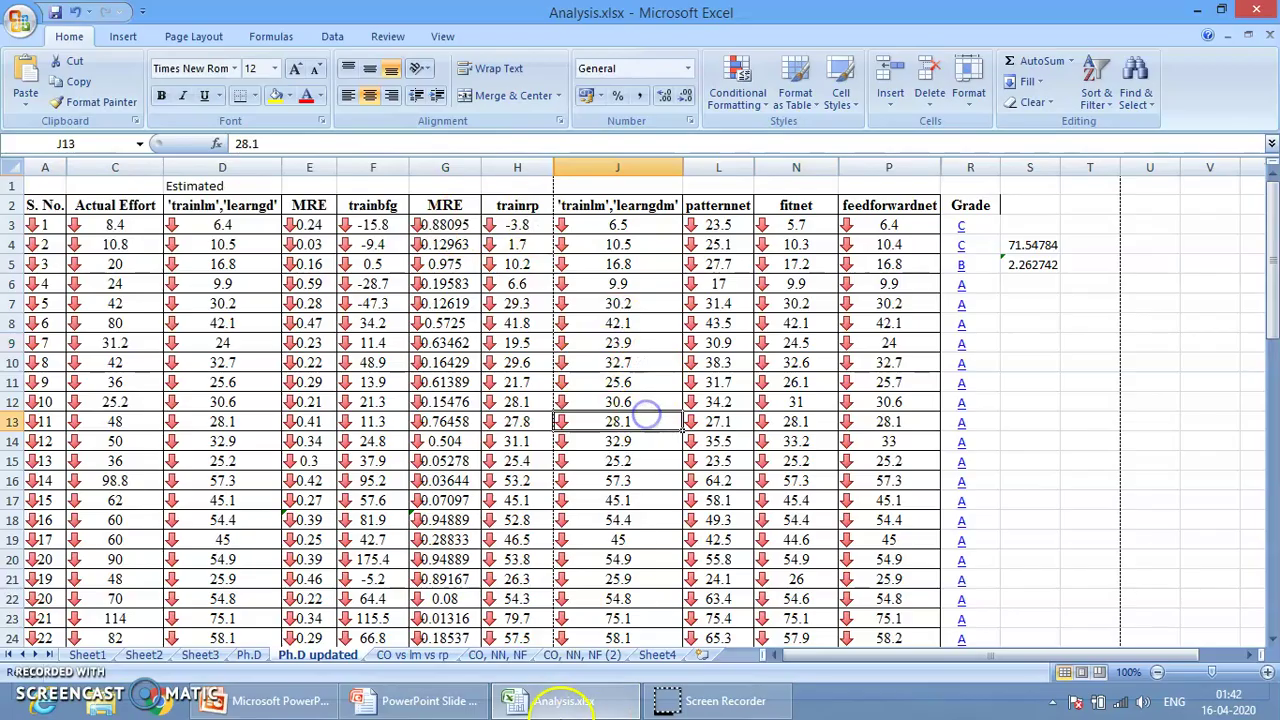
# - Switch to the PowerPoint slide show and advance from the Introduction topics to the closing slide
pyautogui.click(415, 705)
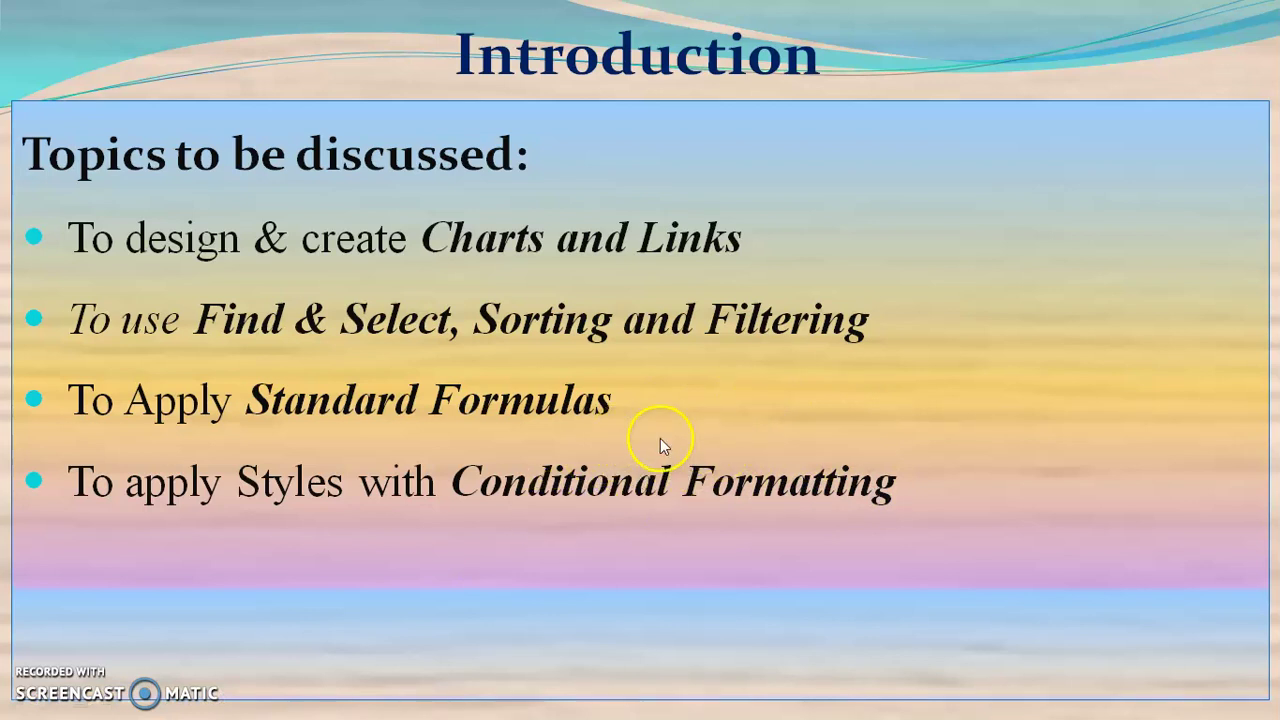
pyautogui.click(641, 375)
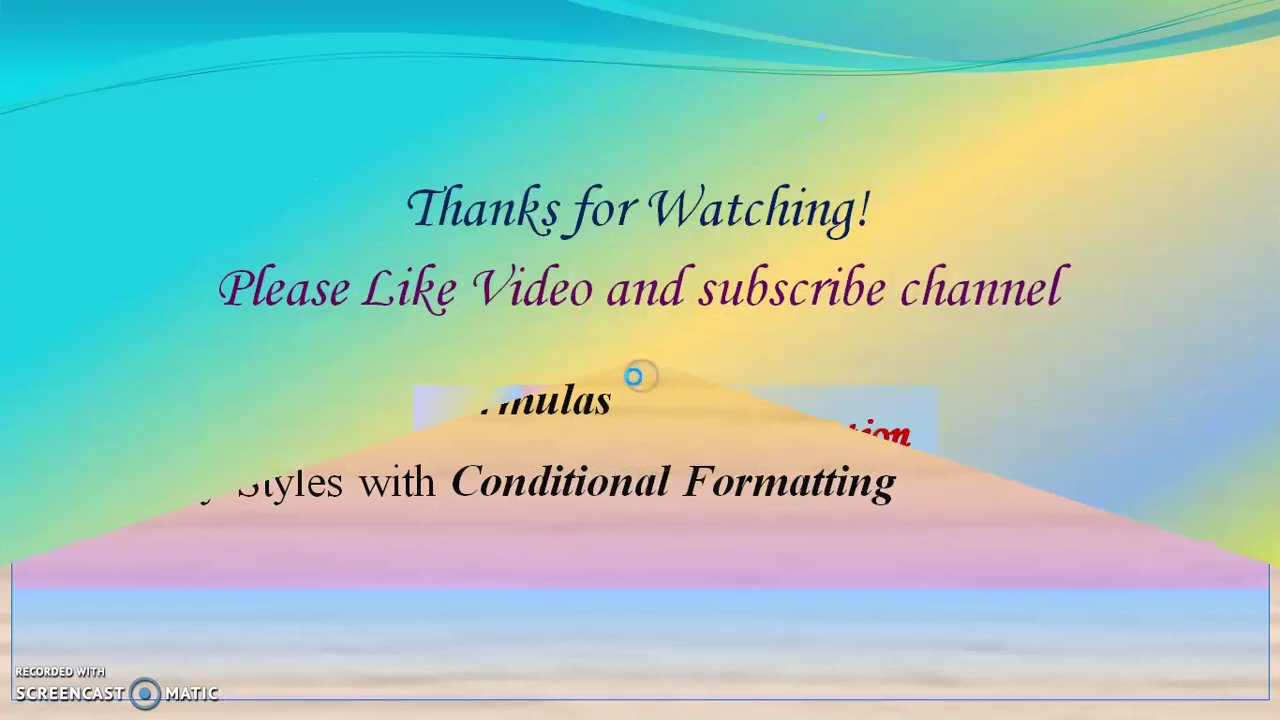